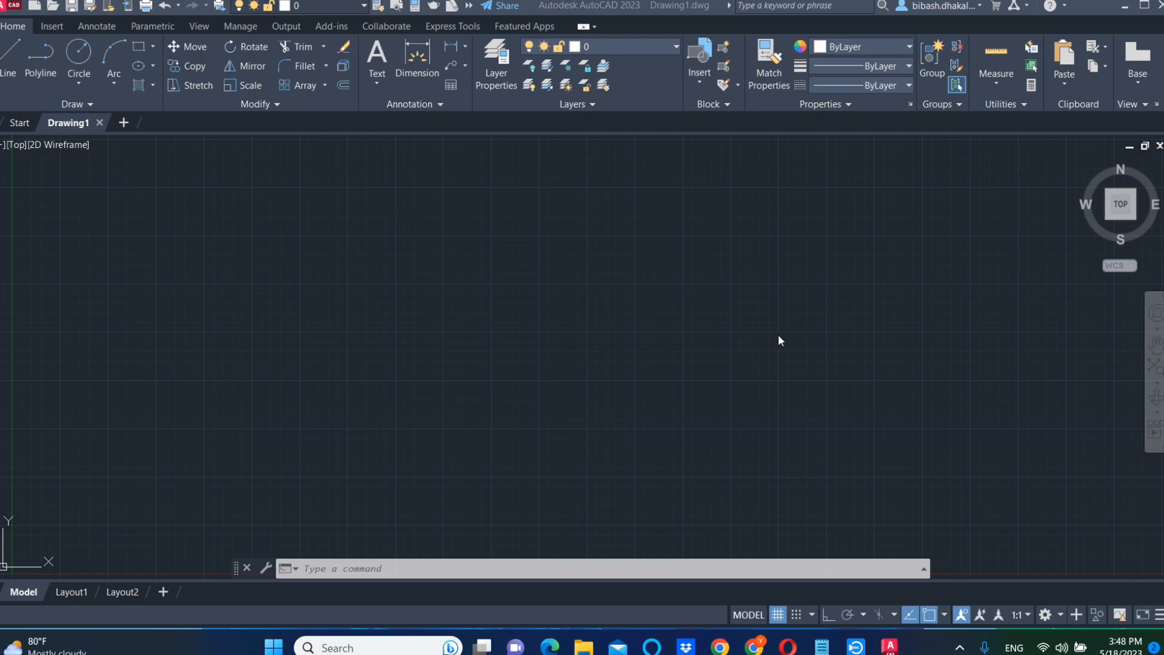
Set the drawing units to Engineering length with 0'-0.000" precision and inches as the insertion scale.
left_click(504, 567)
type("un")
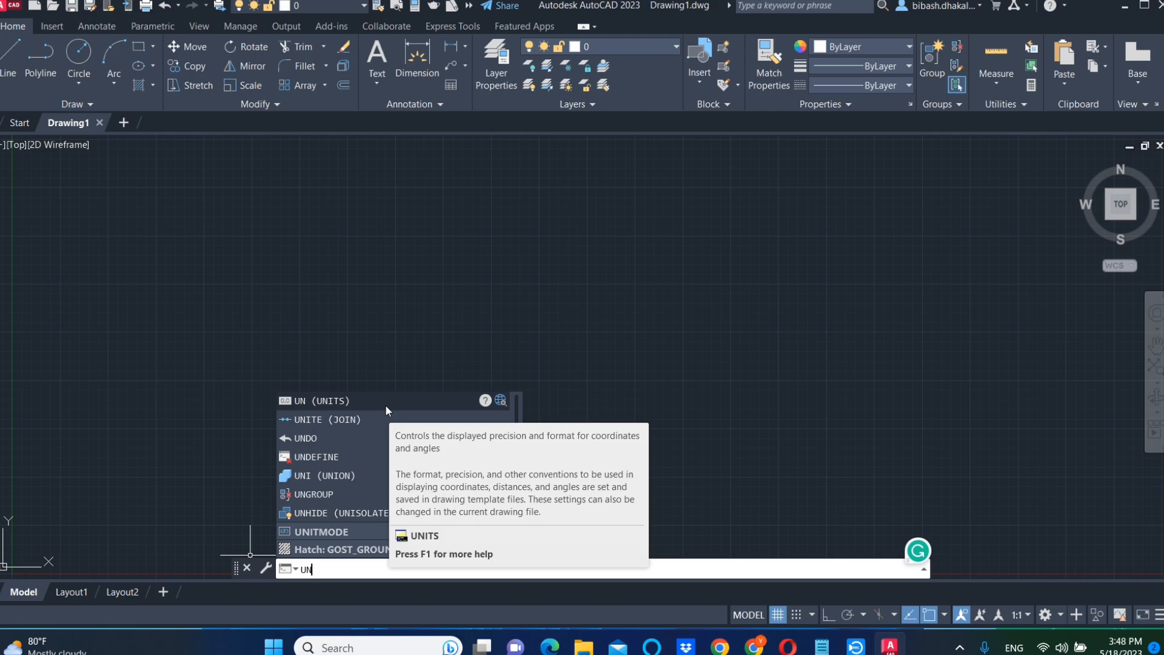
key("Return")
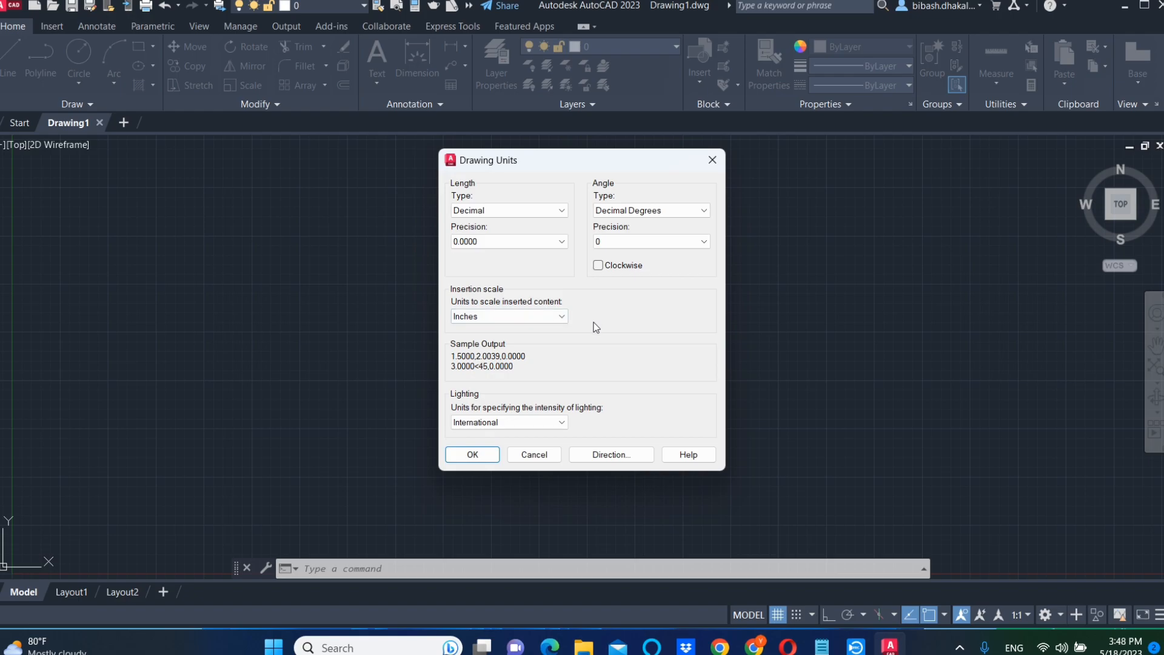
left_click(536, 211)
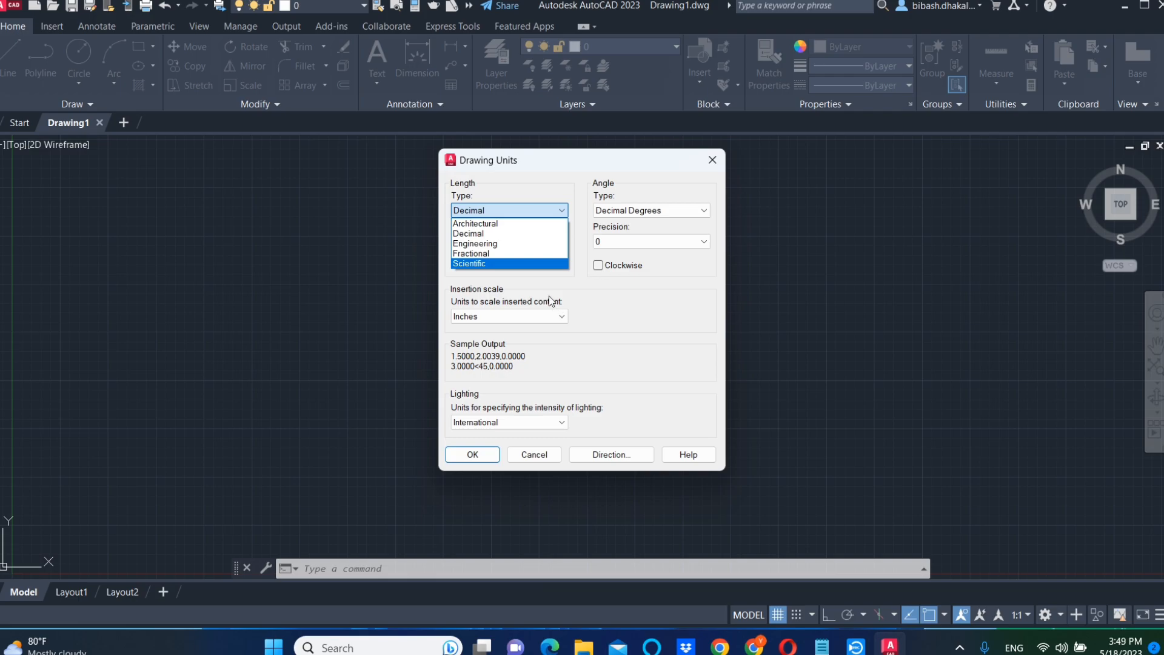
left_click(503, 244)
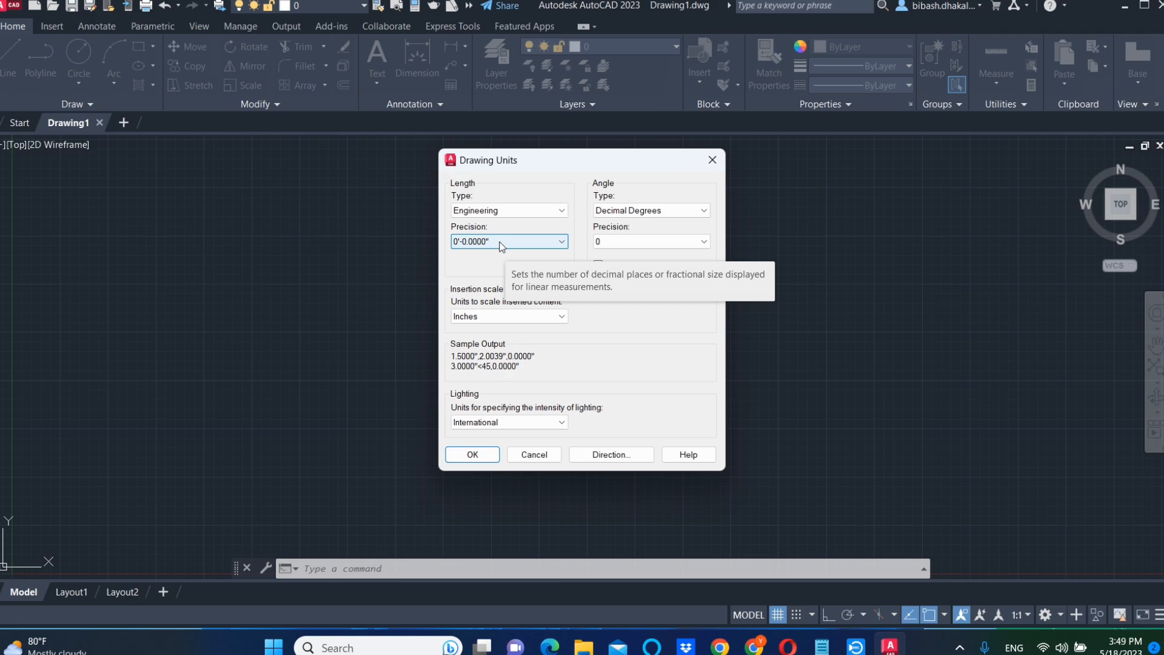
left_click(501, 243)
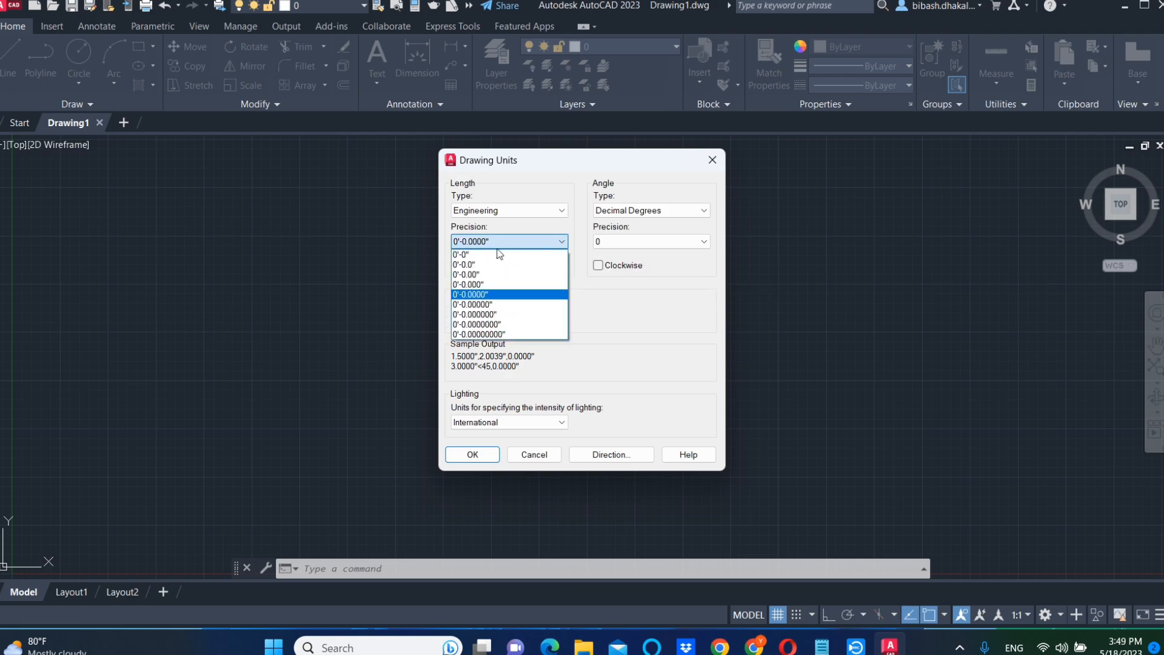
left_click(496, 285)
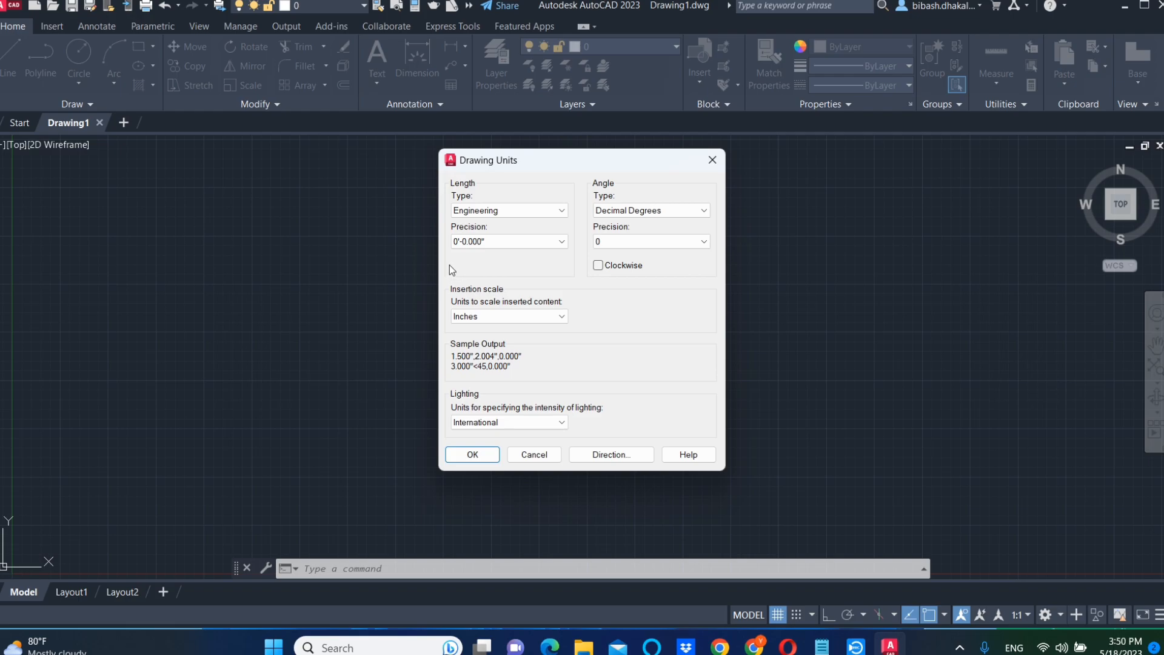
left_click(508, 316)
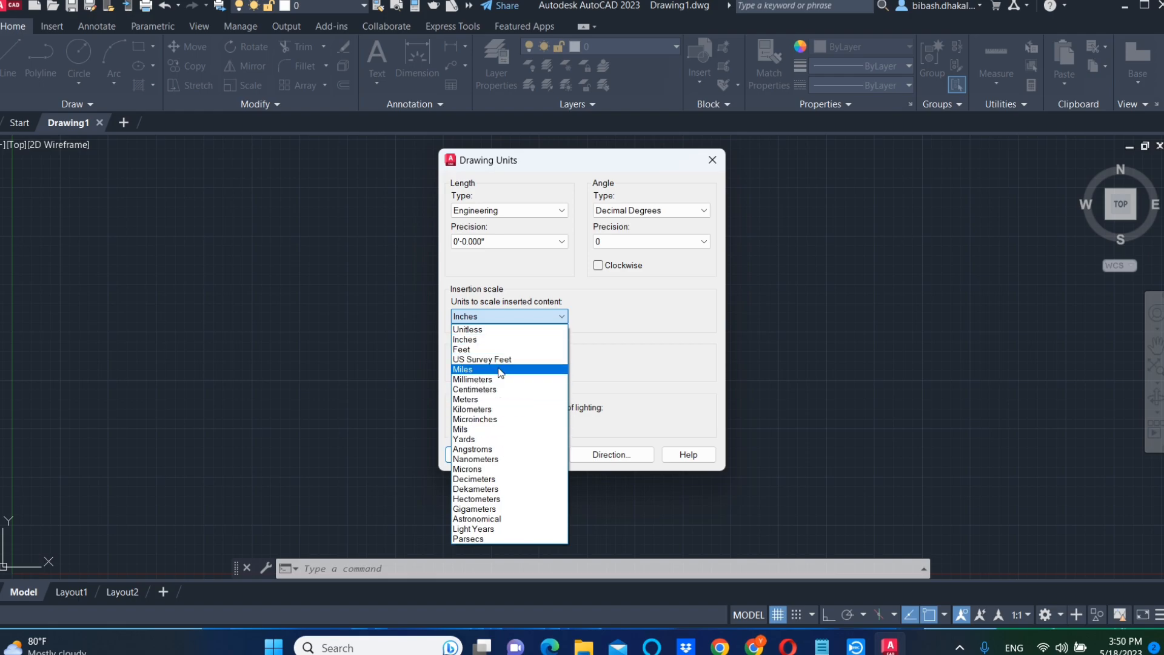
left_click(483, 340)
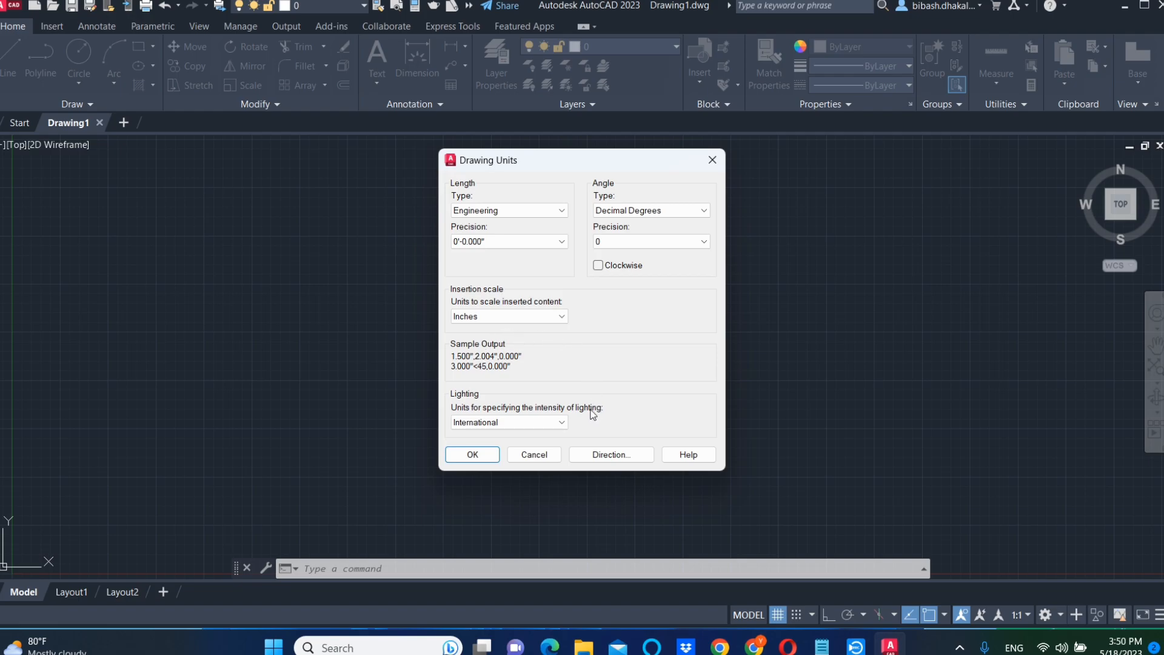
left_click(473, 455)
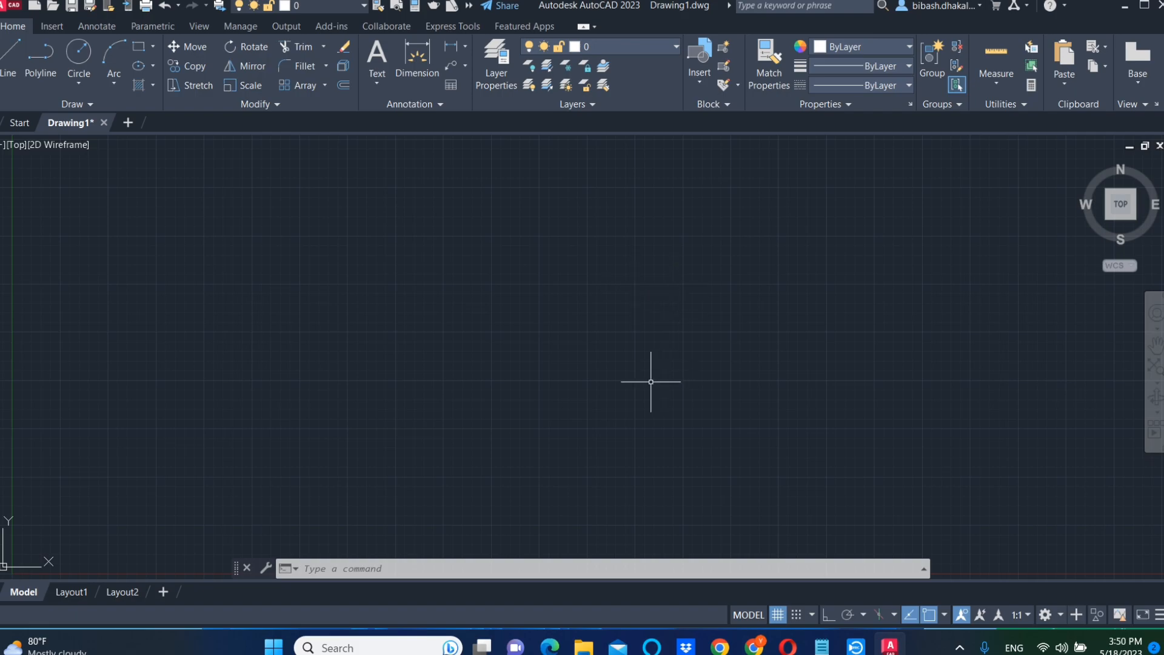
Modify the Standard dimension style's primary units to Engineering format with 0'-0.000" precision, and make the style current.
left_click(628, 569)
type("D")
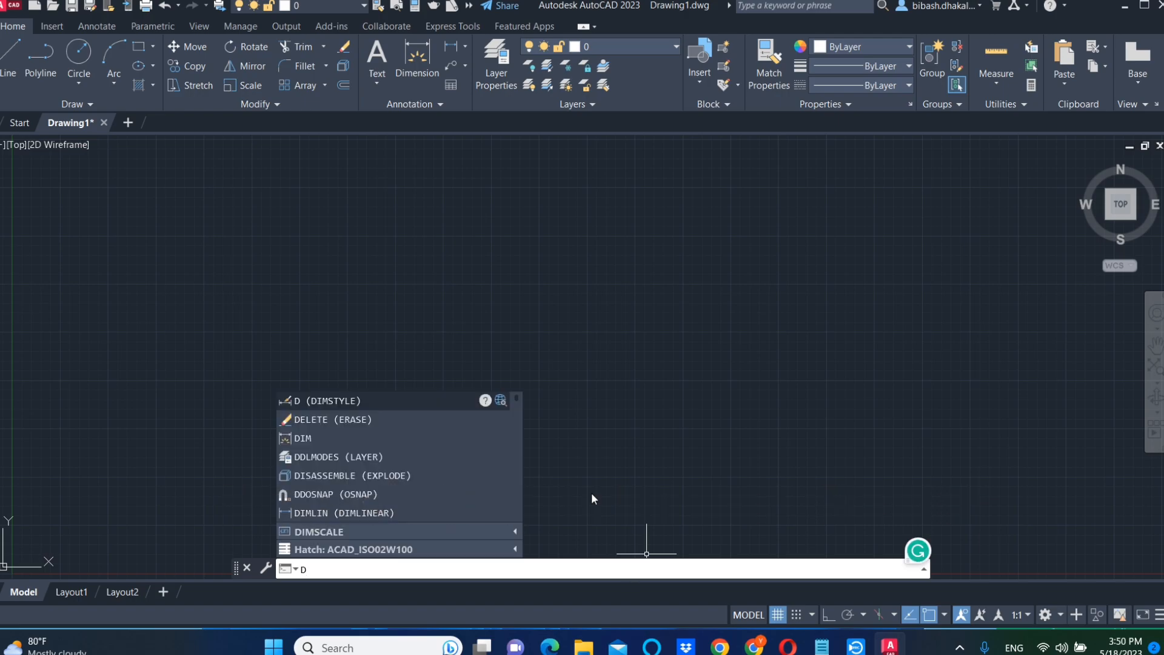
key("Return")
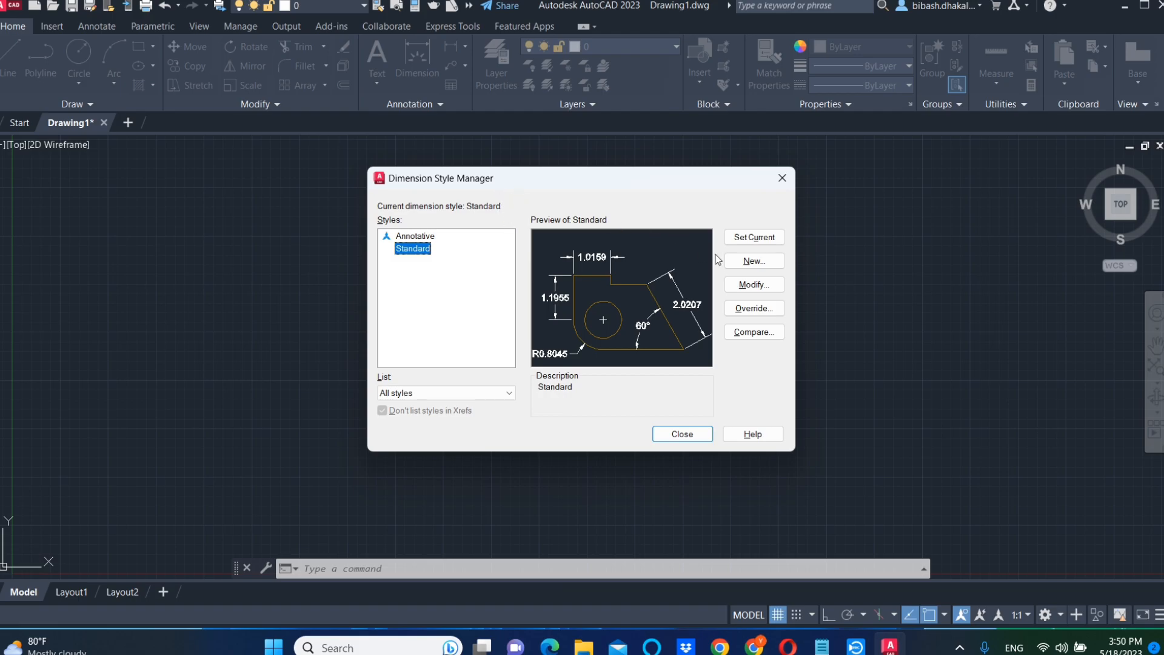
left_click(748, 284)
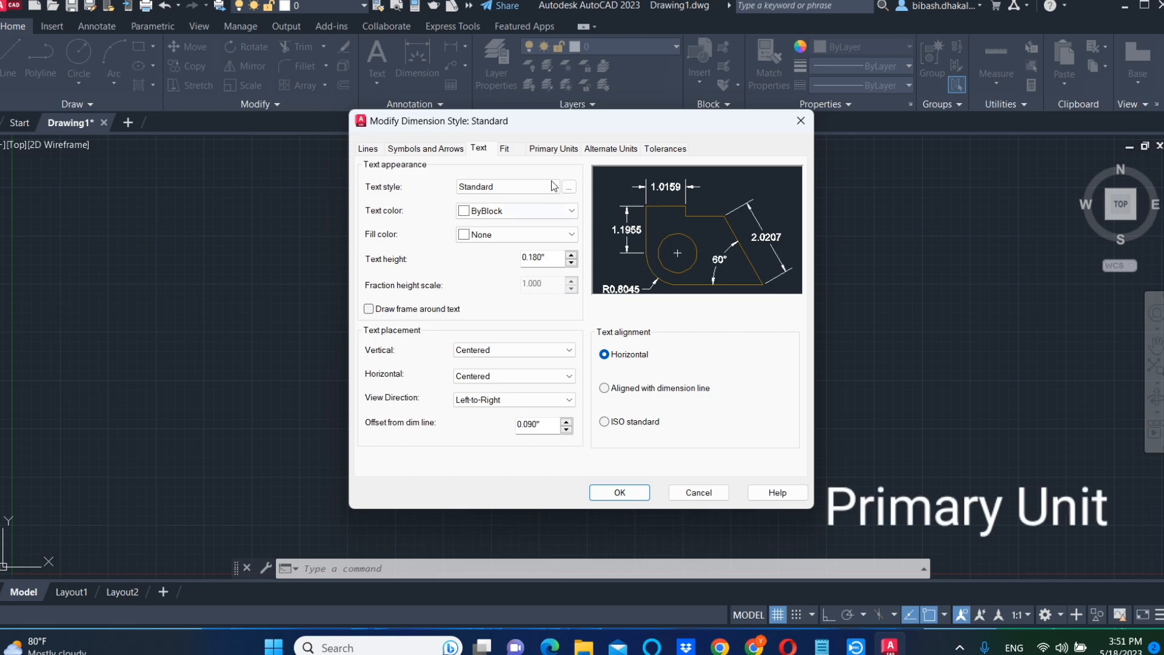
left_click(570, 154)
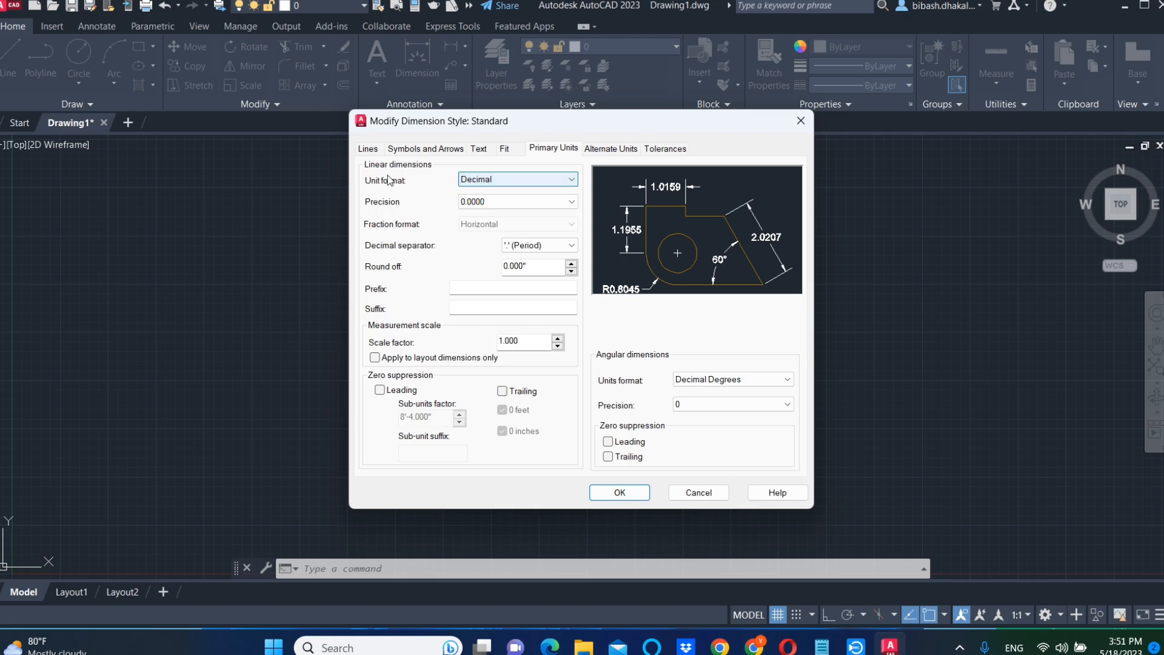
left_click(481, 181)
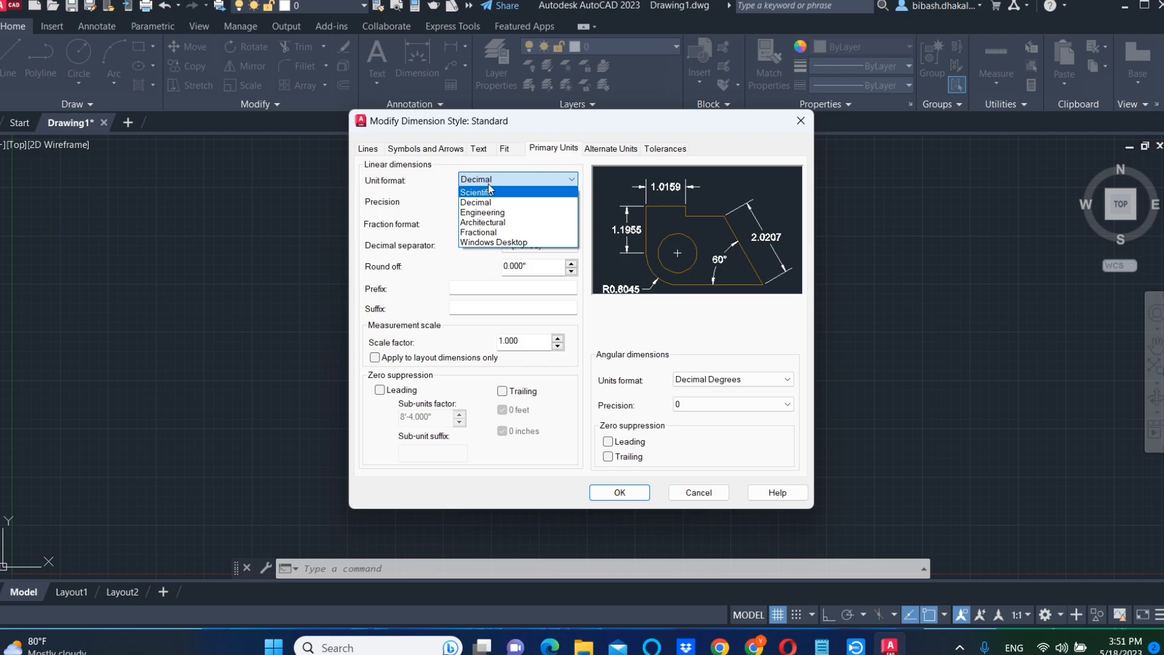
left_click(497, 215)
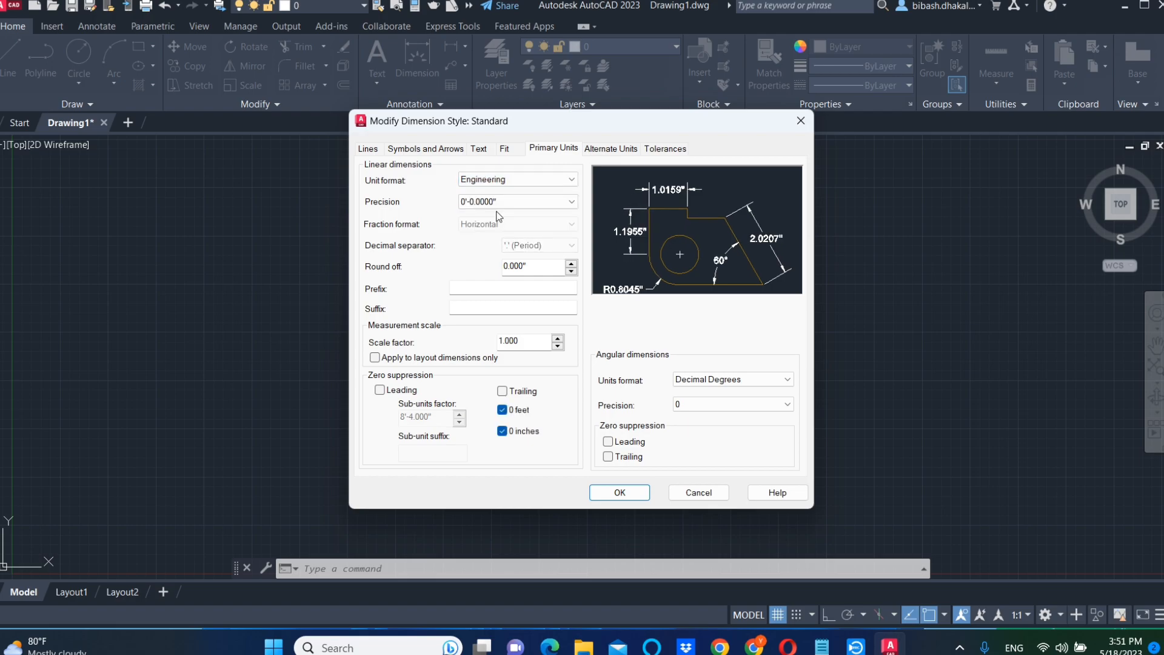
left_click(515, 201)
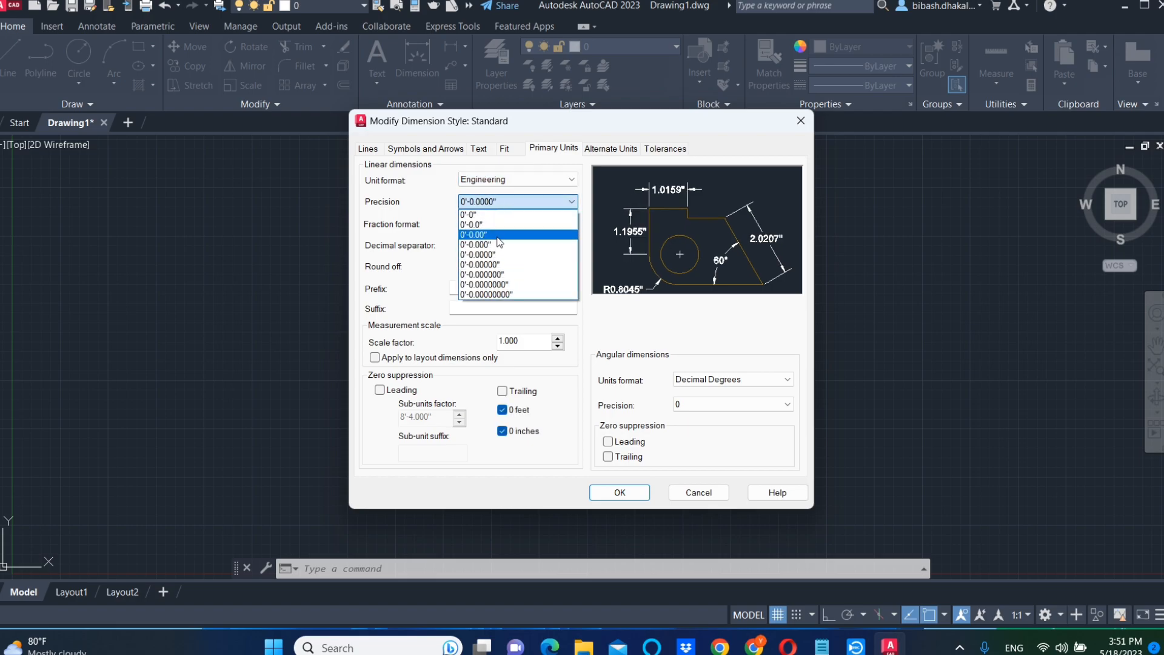
left_click(491, 245)
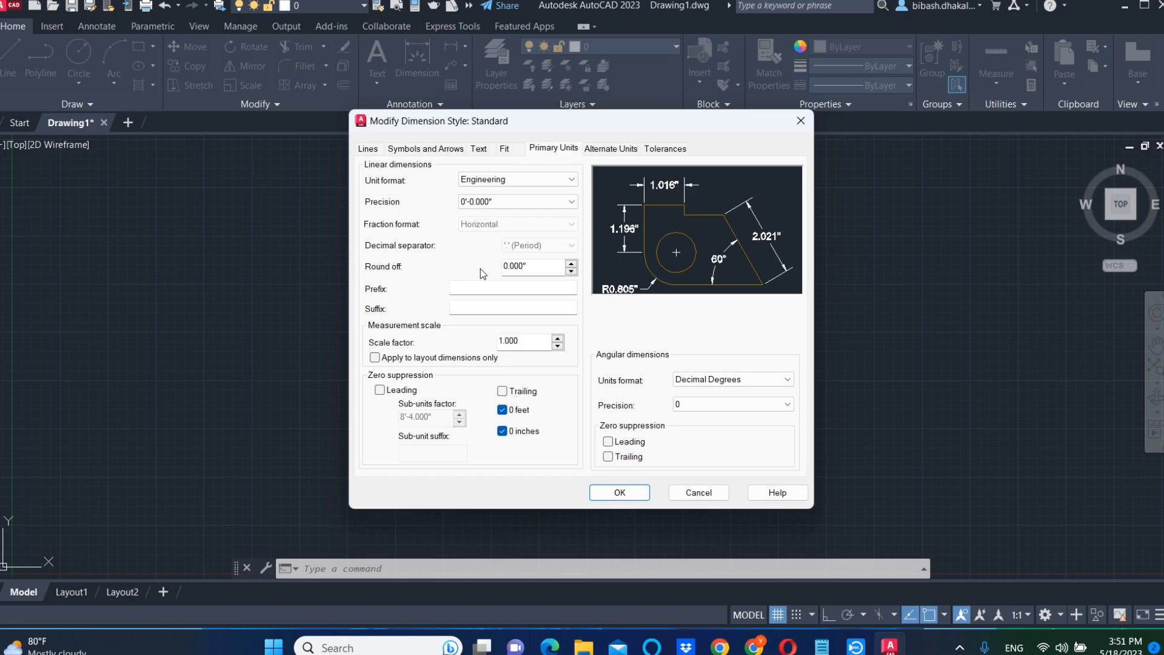
left_click(619, 492)
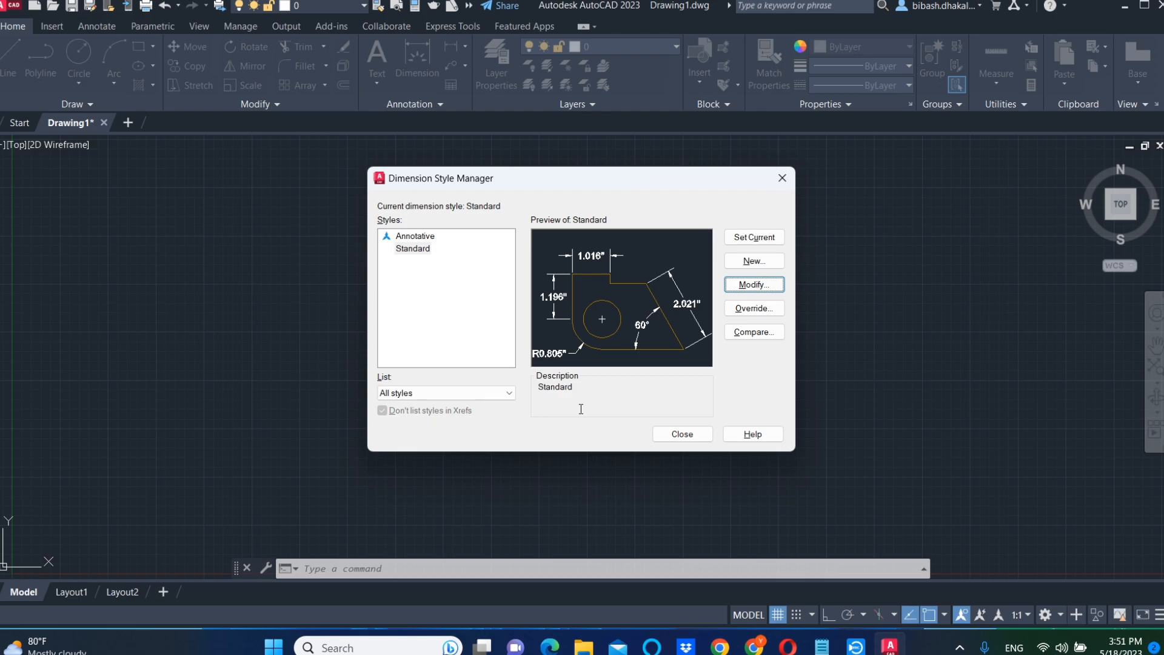
left_click(761, 239)
left_click(681, 438)
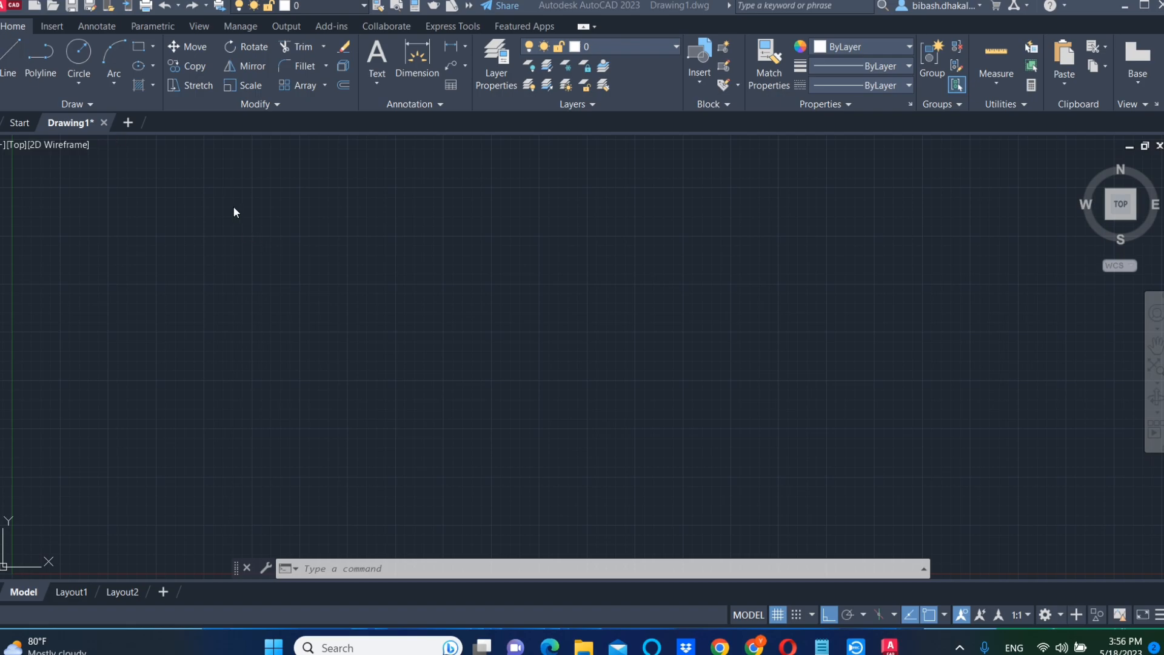
Draw a closed rectangle with the Line command, about 1'-3" wide and 7.5" high.
left_click(20, 68)
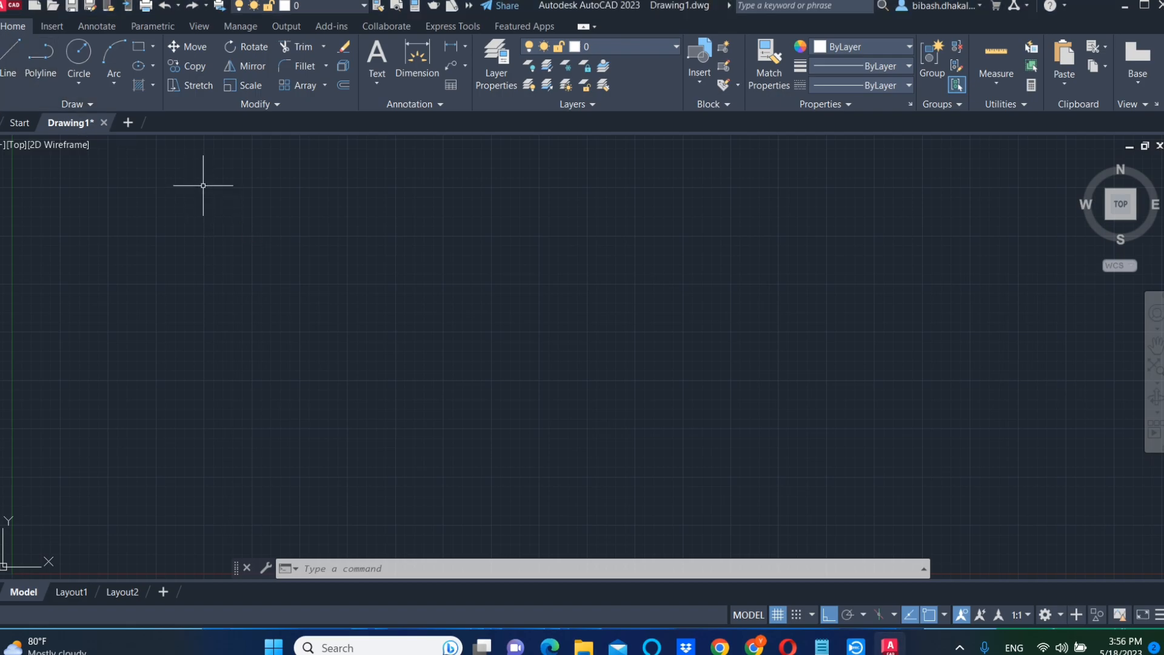
left_click(12, 52)
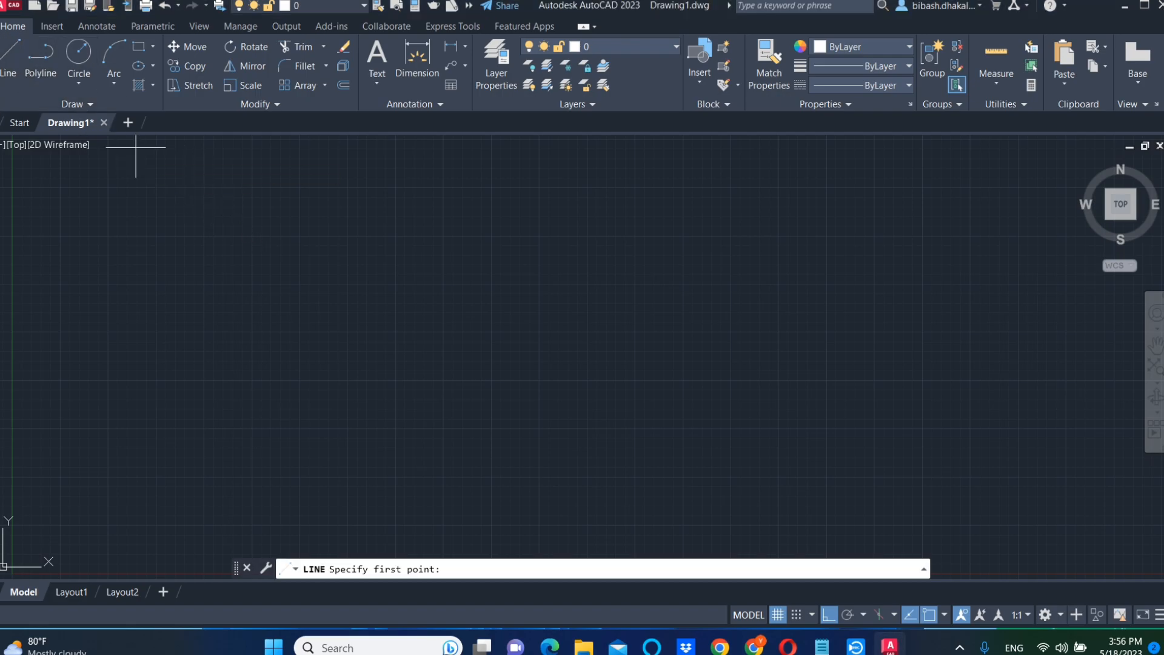
left_click(252, 236)
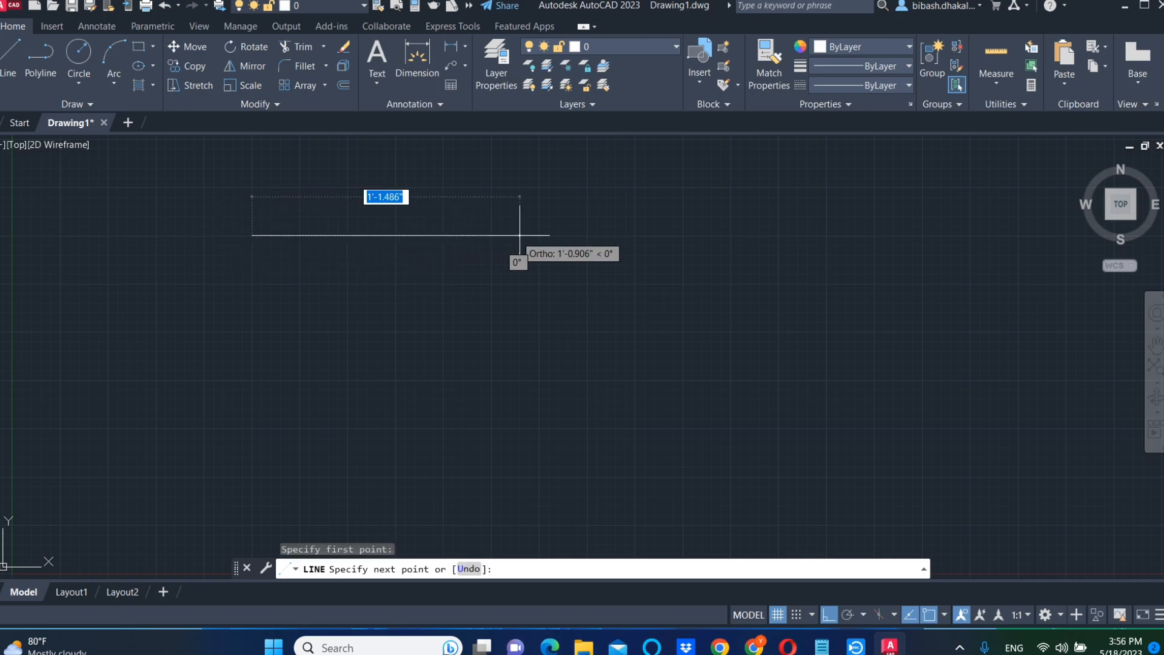
left_click(539, 236)
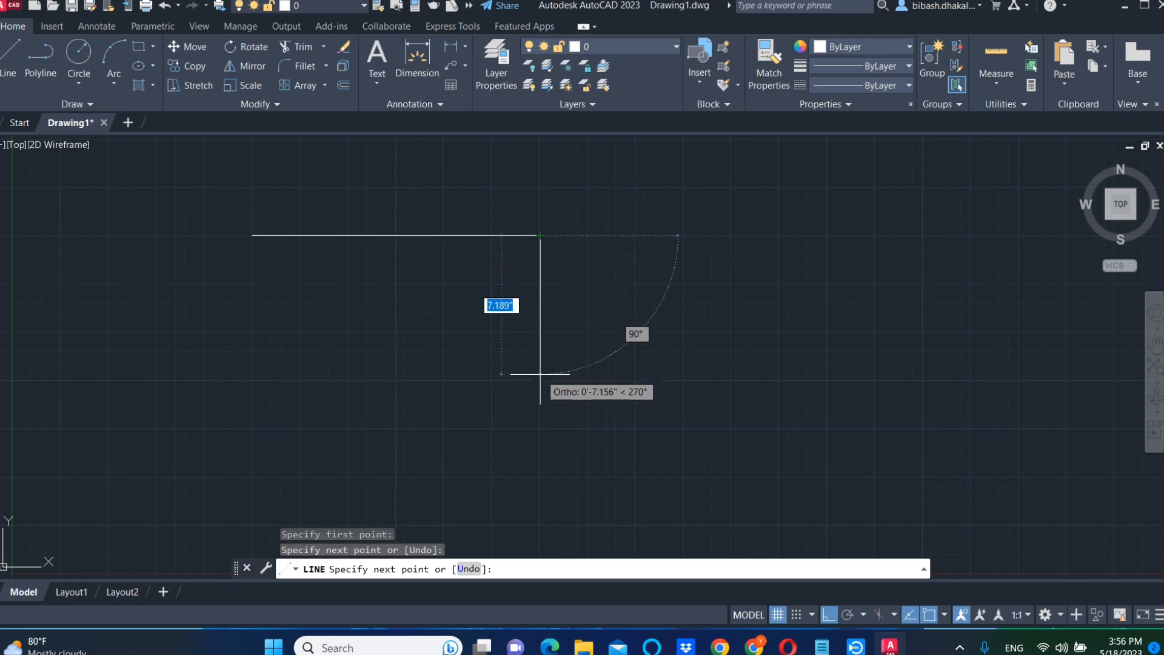
left_click(540, 380)
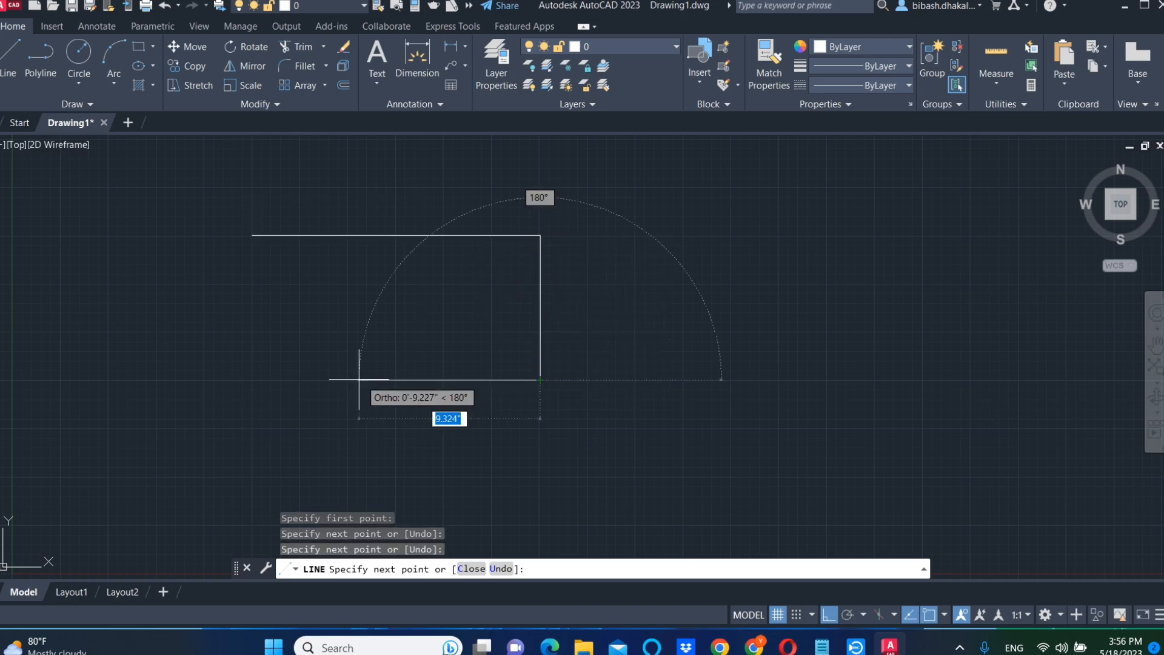
left_click(252, 379)
left_click(252, 235)
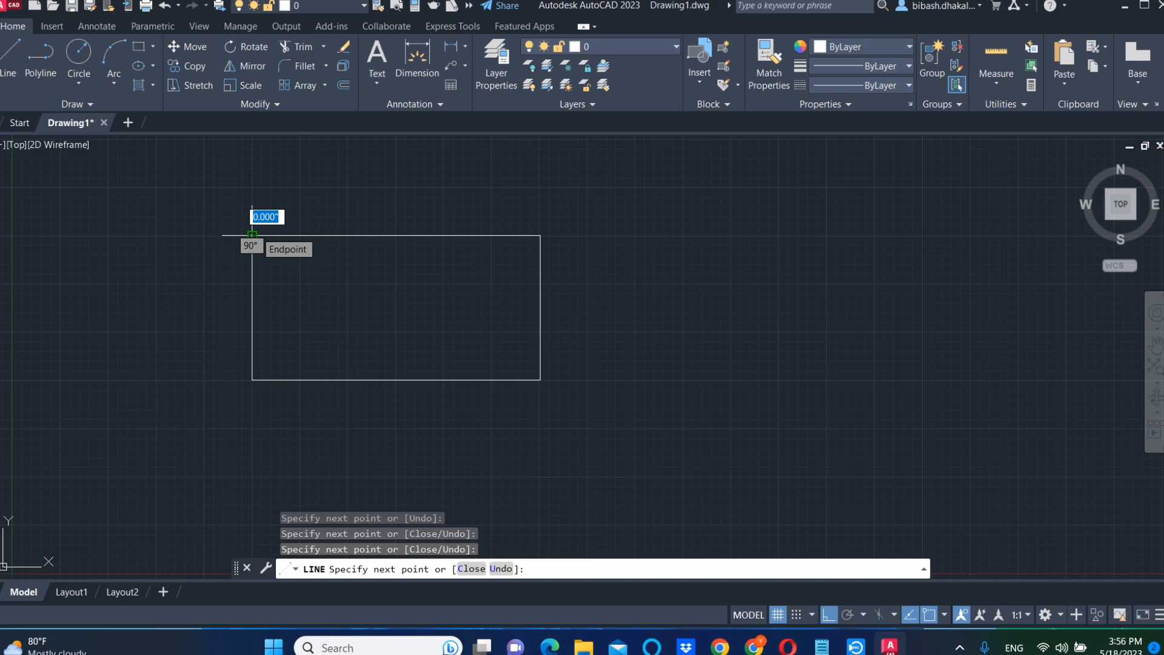
key("Escape")
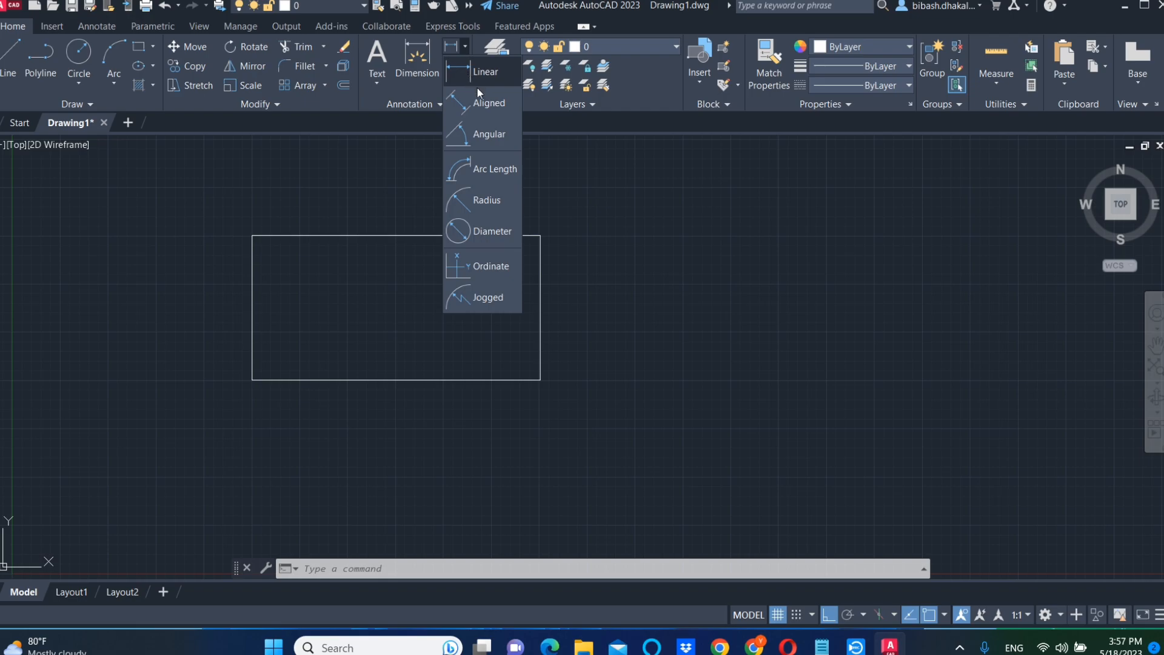
Add a linear dimension to the rectangle's top edge, placed above it.
left_click(479, 71)
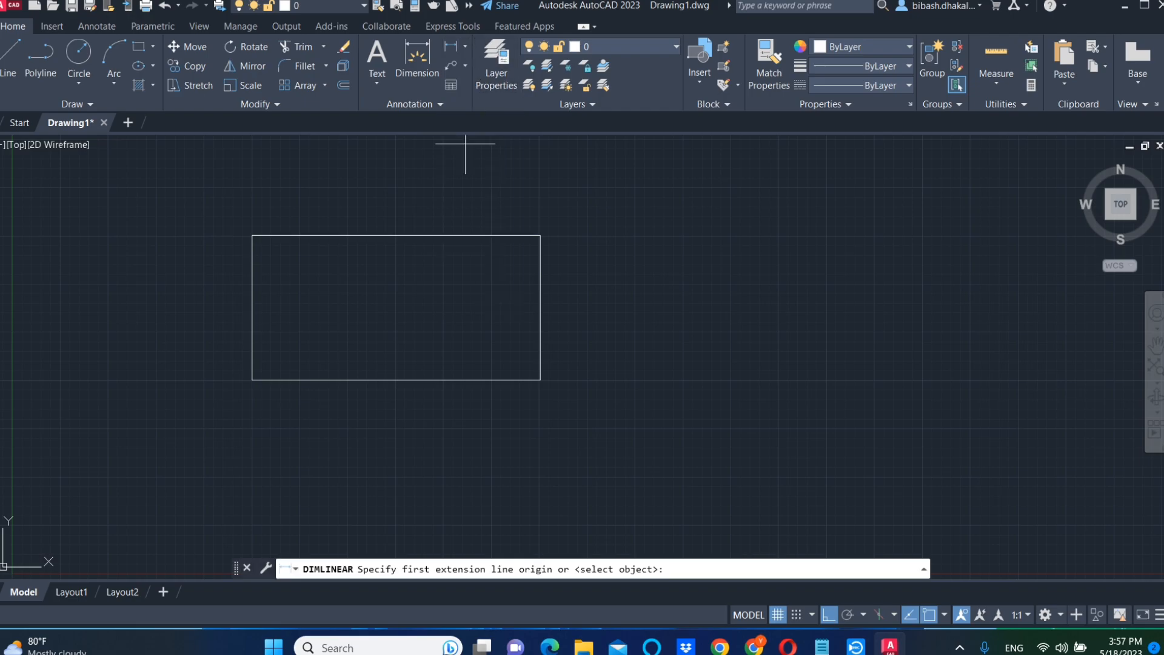
left_click(253, 235)
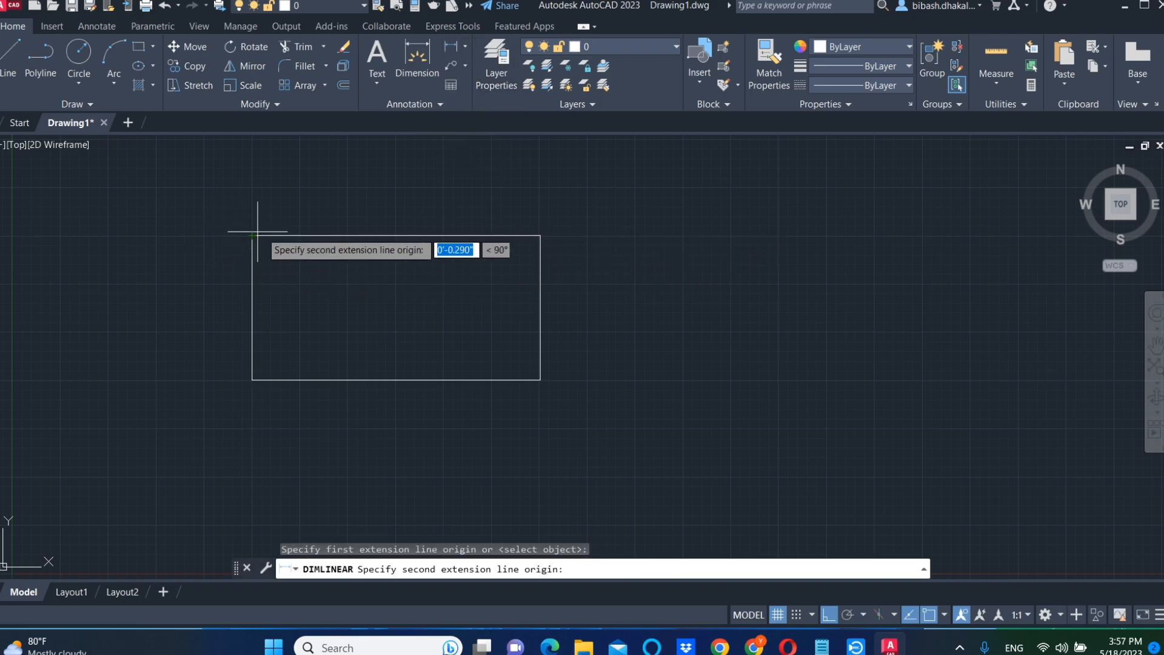
left_click(540, 236)
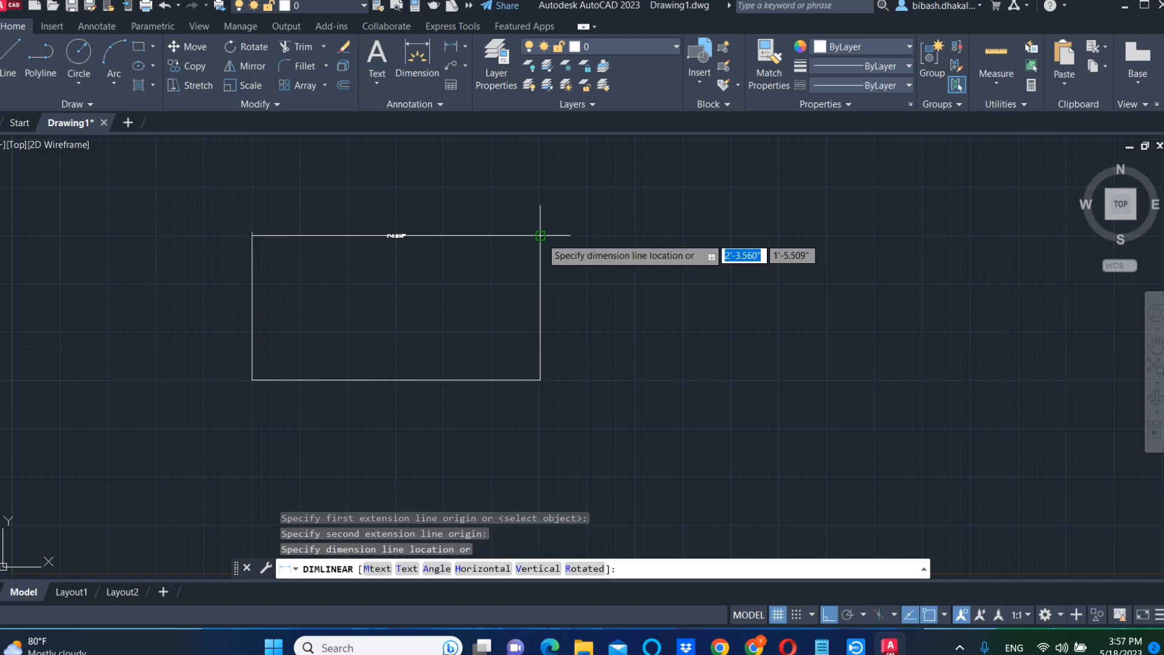
left_click(545, 191)
key("Escape")
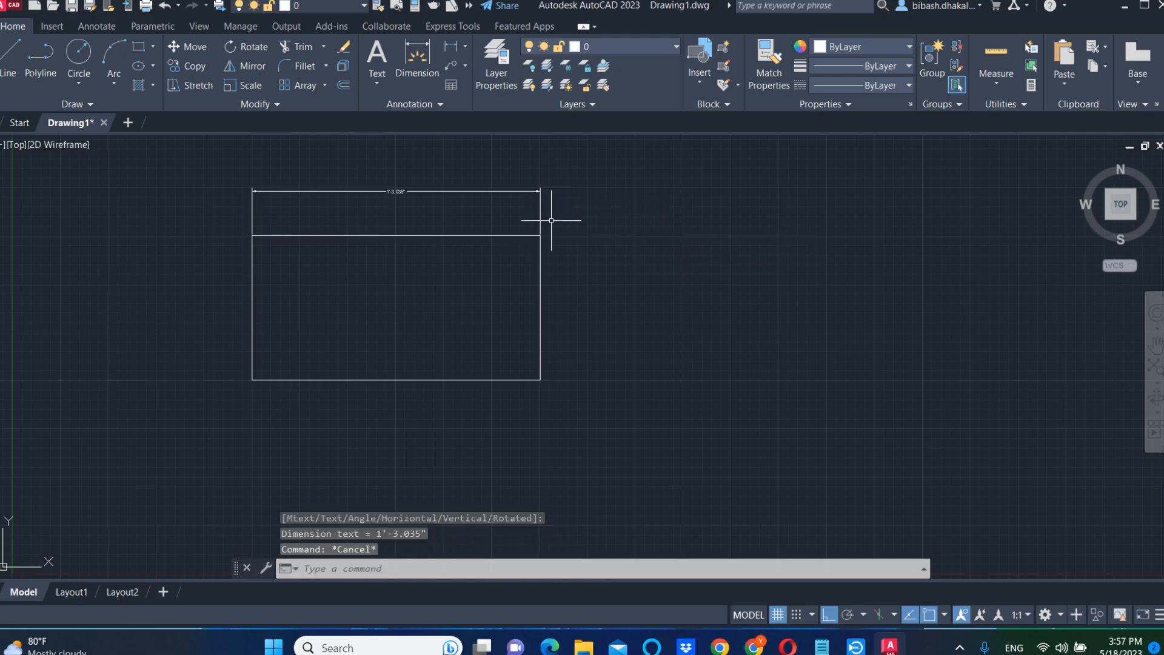
Add a linear dimension to the rectangle's right edge, placed outside the shape.
key("space")
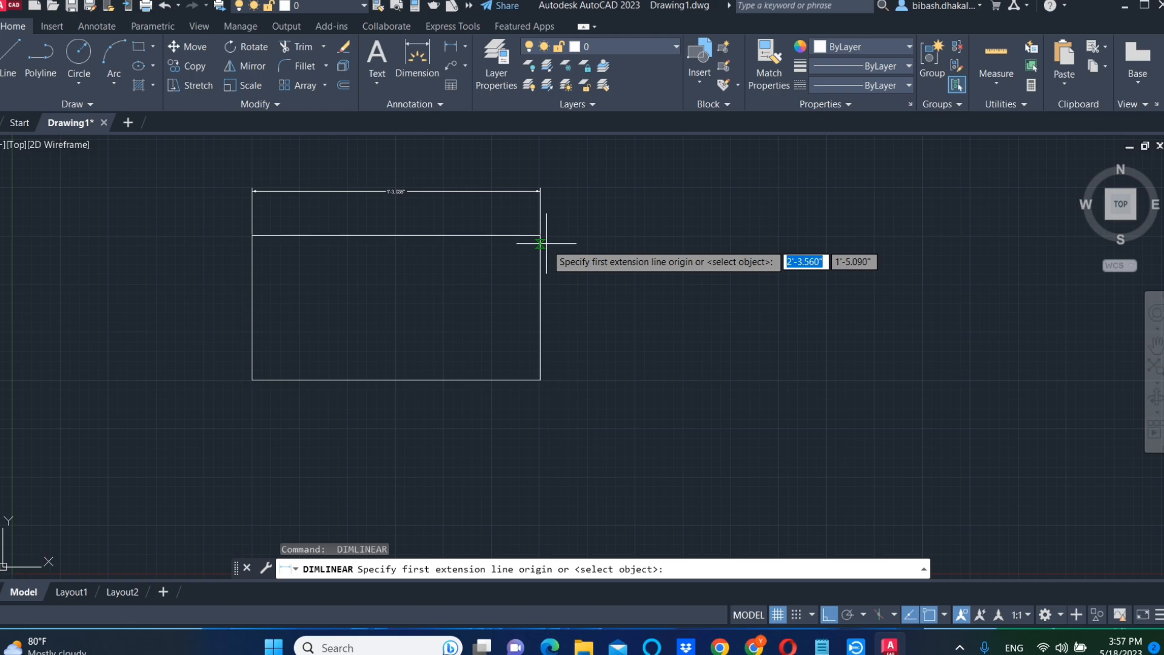
left_click(540, 236)
left_click(540, 380)
left_click(577, 371)
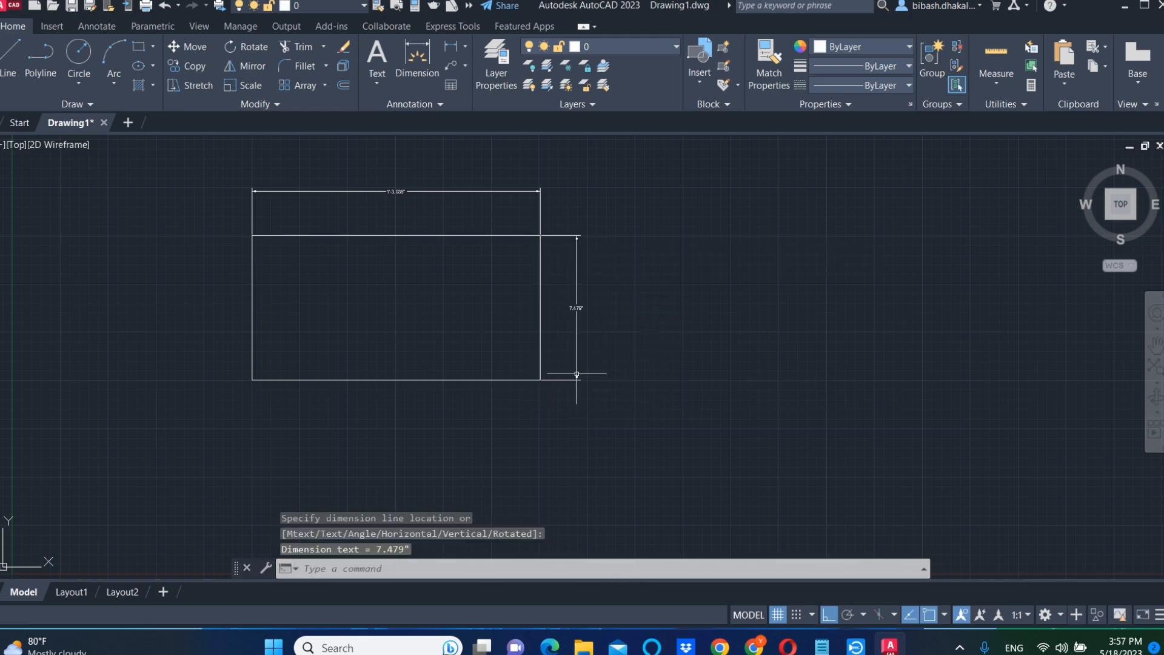
Add a linear dimension to the rectangle's bottom edge, placed below it.
key("space")
left_click(540, 380)
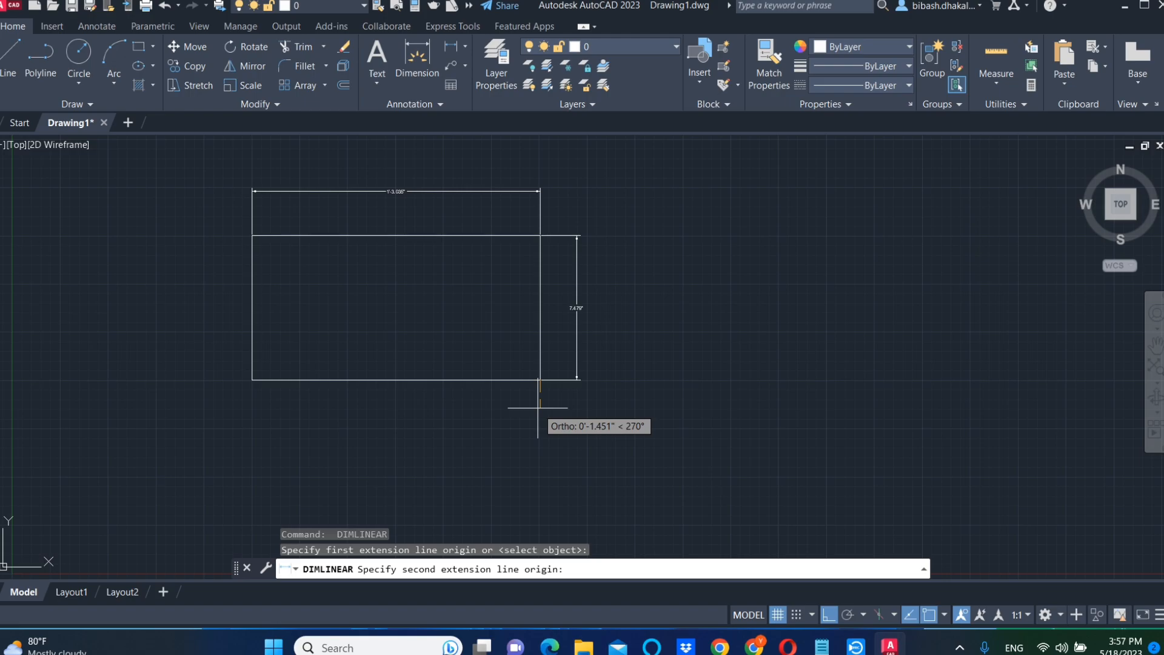
left_click(252, 380)
left_click(252, 416)
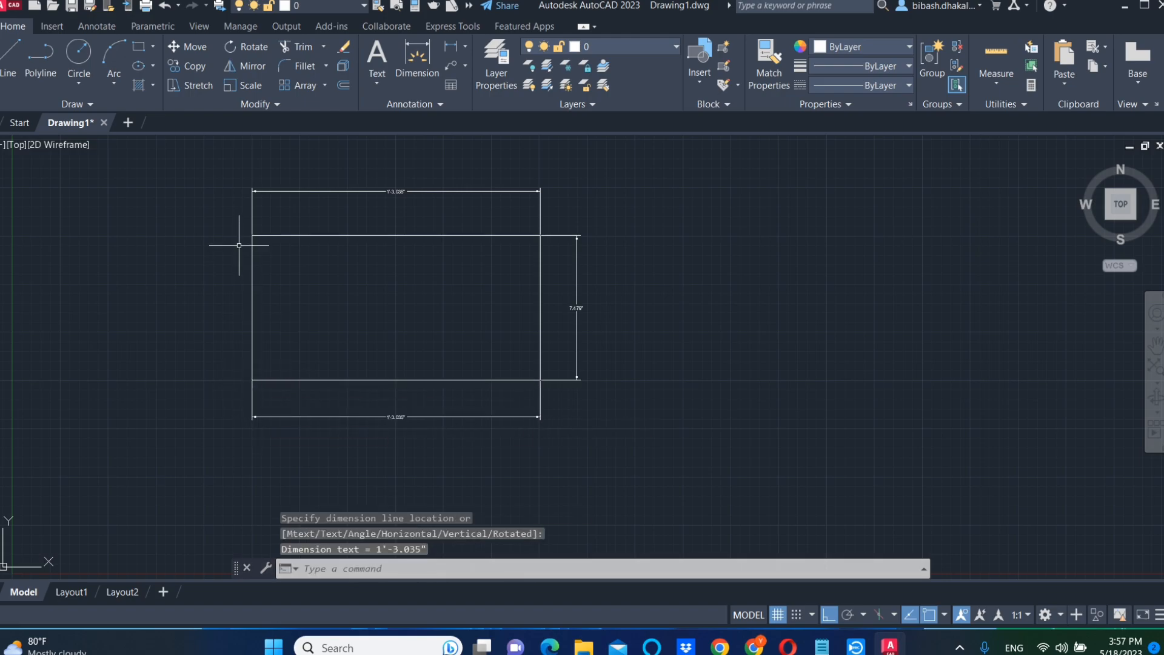
Add a linear dimension to the rectangle's left edge, placed outside the shape.
key("space")
left_click(252, 235)
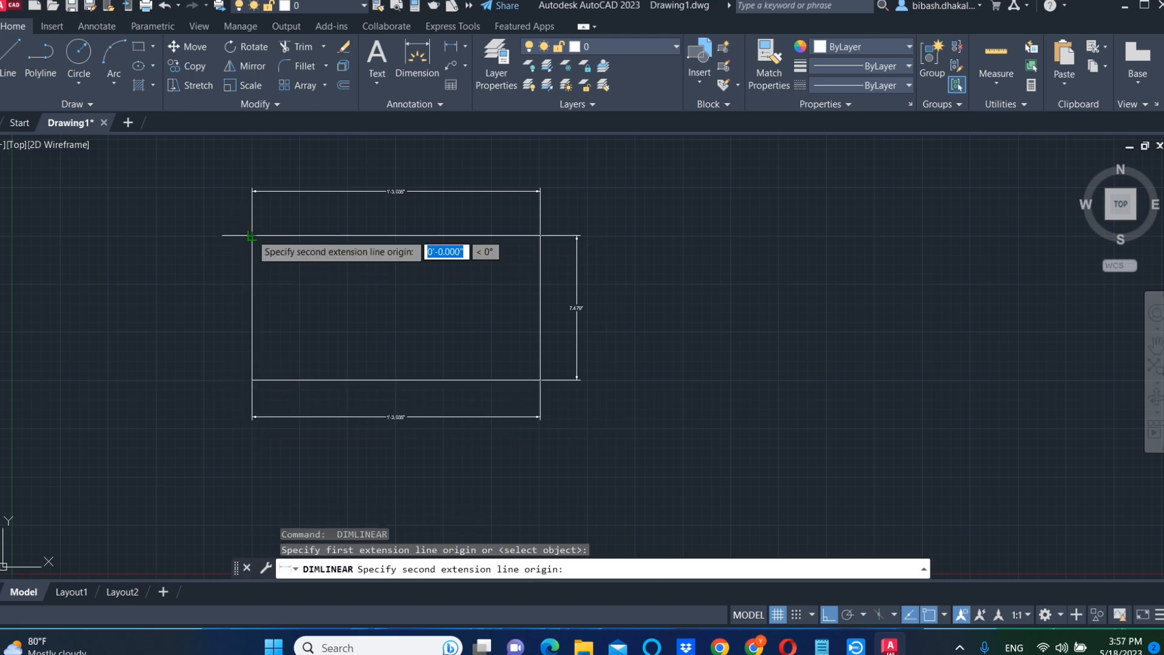
left_click(252, 380)
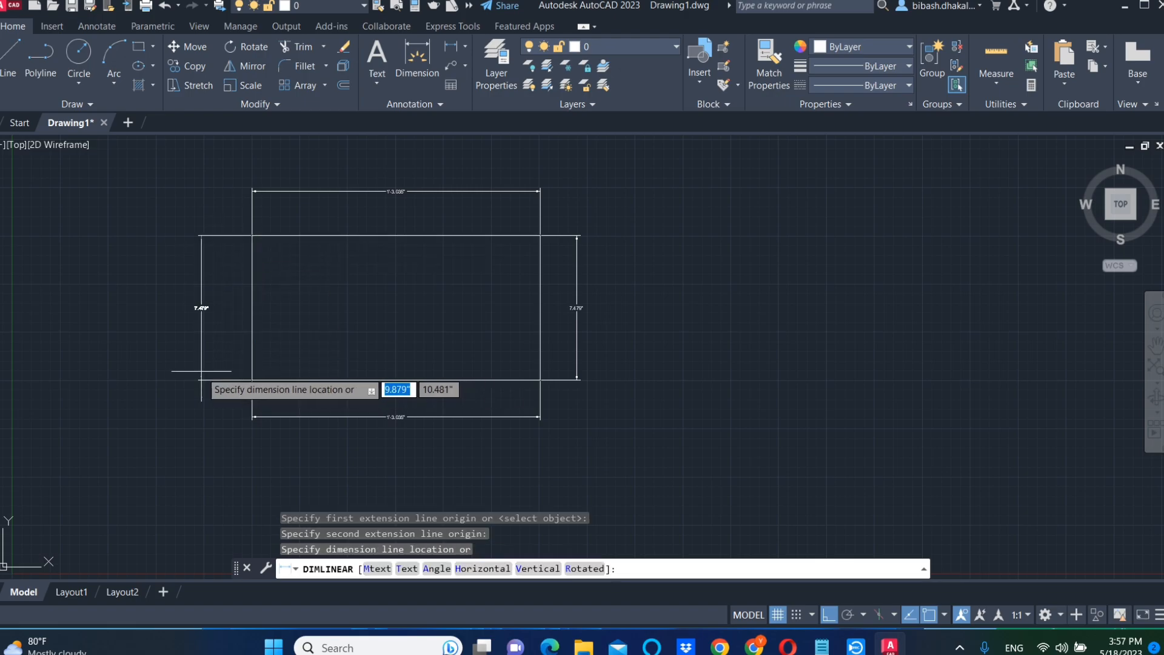
left_click(201, 371)
key("Escape")
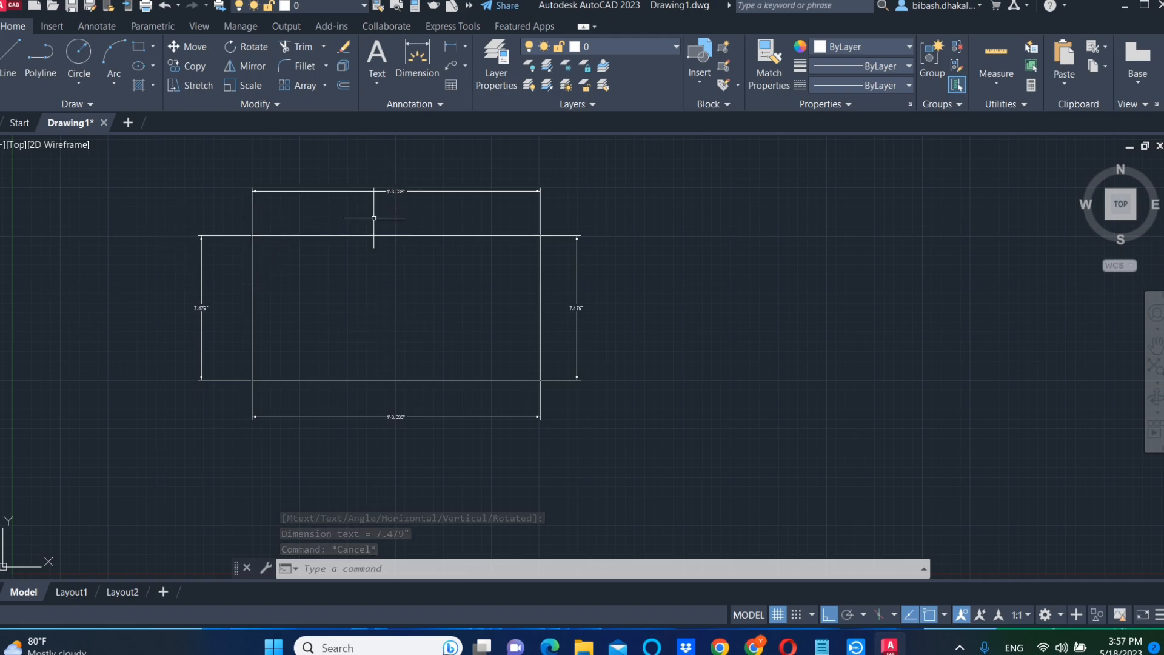
Set the Standard dimension style's text height to 3 inches and make the style current.
scroll(382, 182, "up", 10)
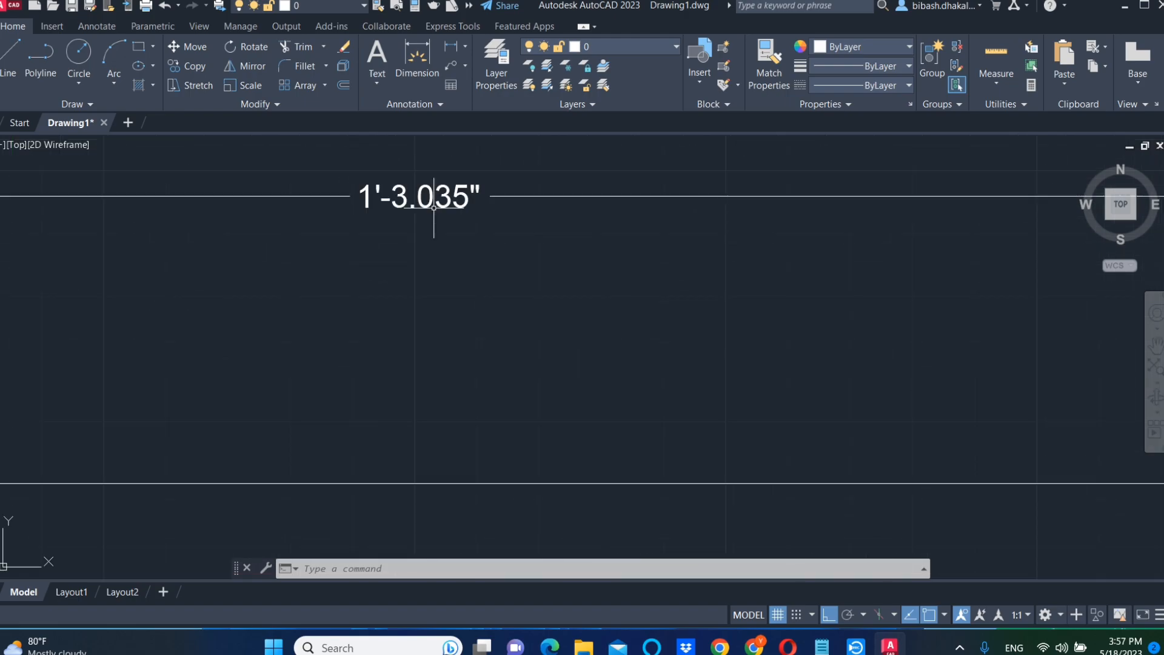
scroll(434, 207, "down", 2)
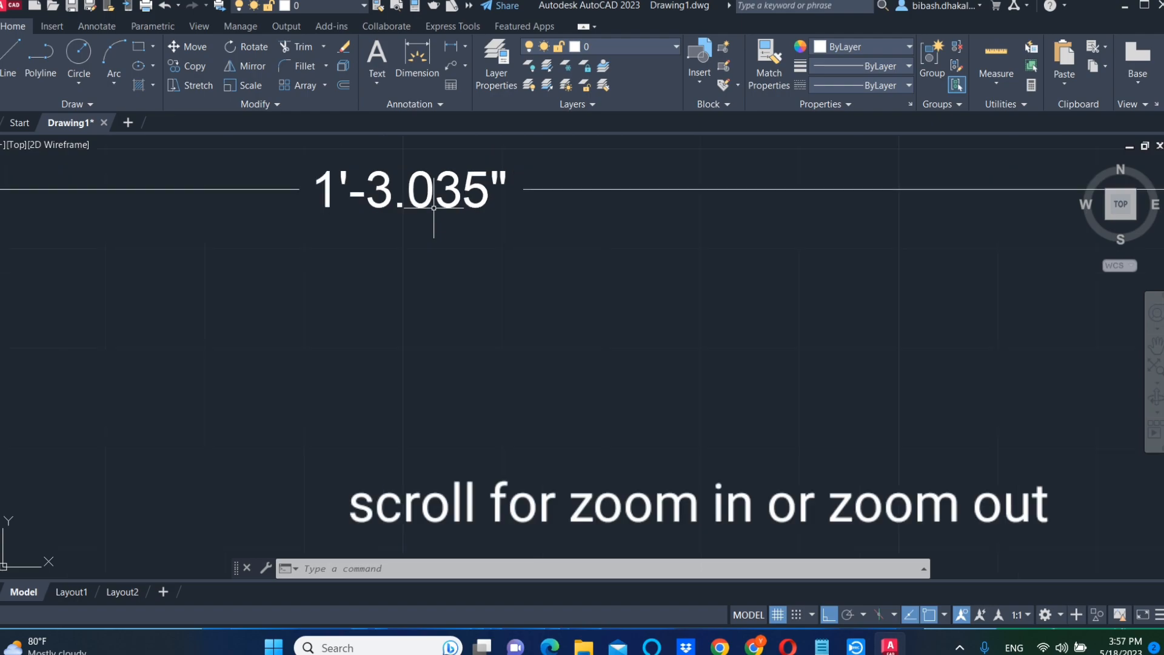
scroll(433, 203, "down", 6)
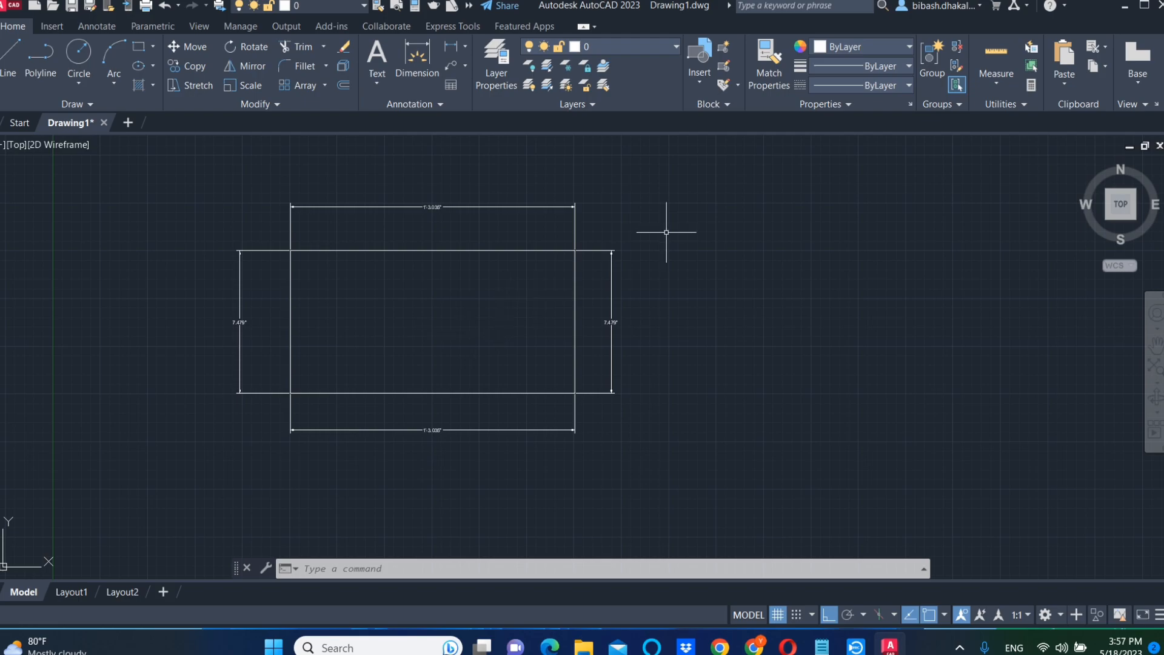
left_click(667, 568)
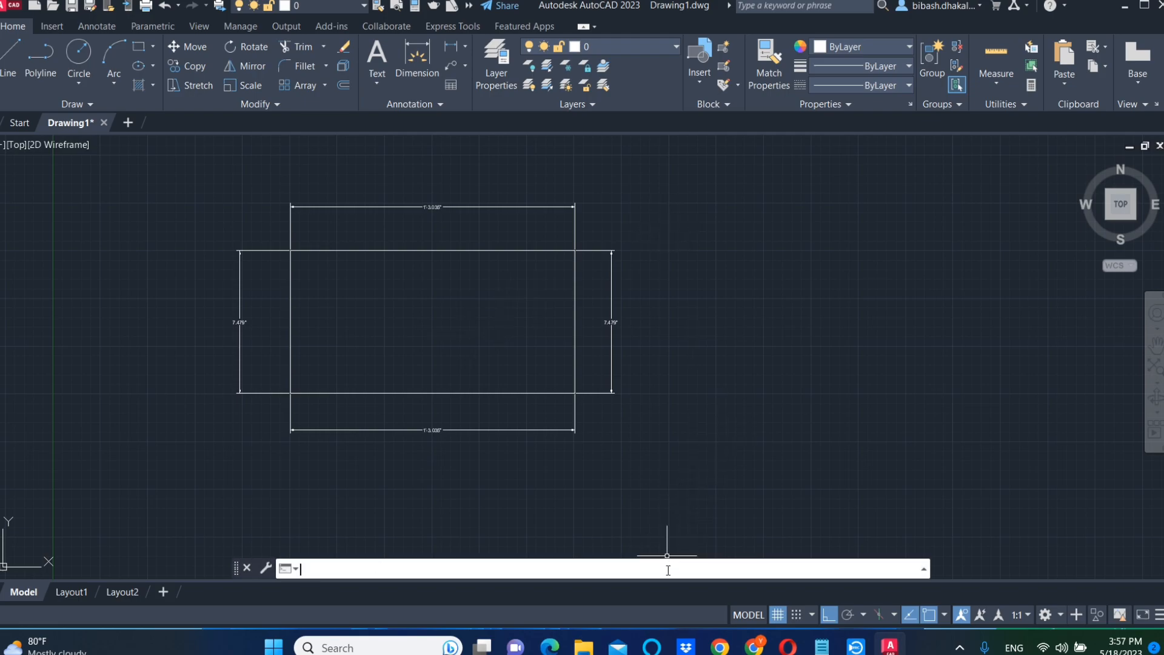
type("d")
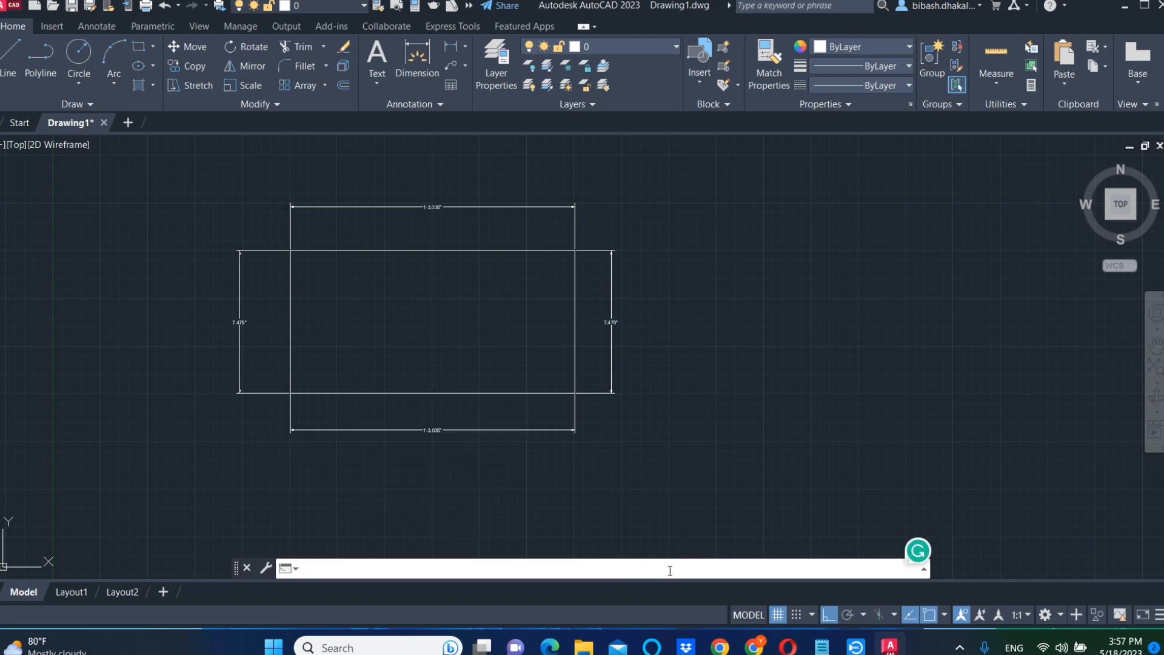
key("Return")
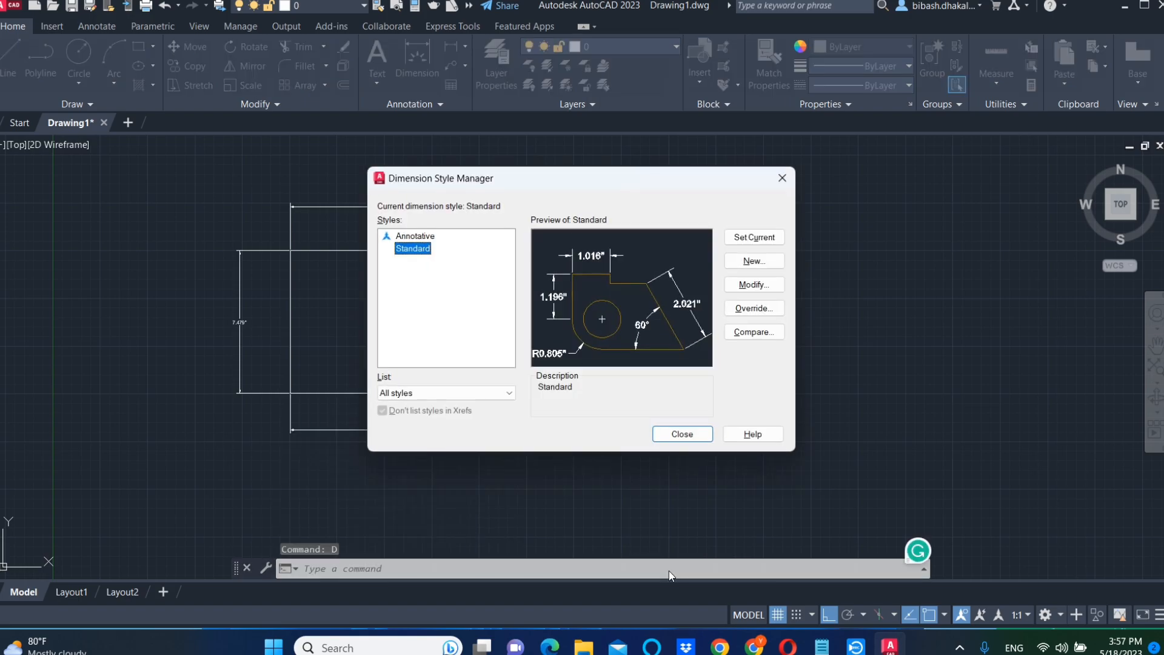
left_click(748, 285)
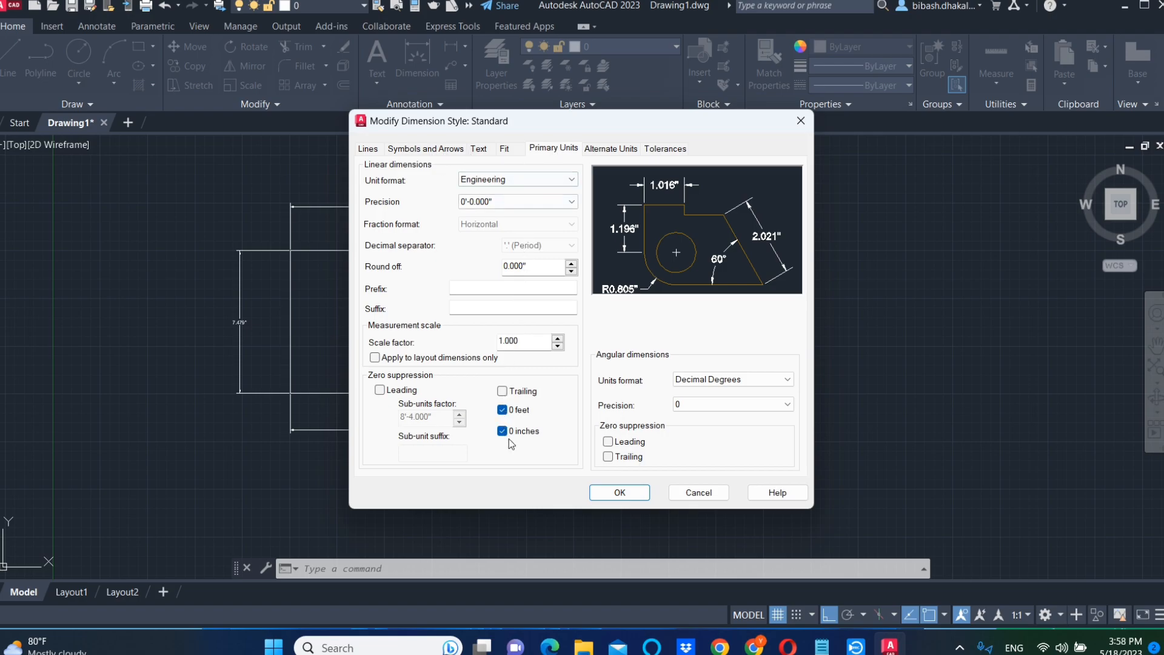
left_click(479, 148)
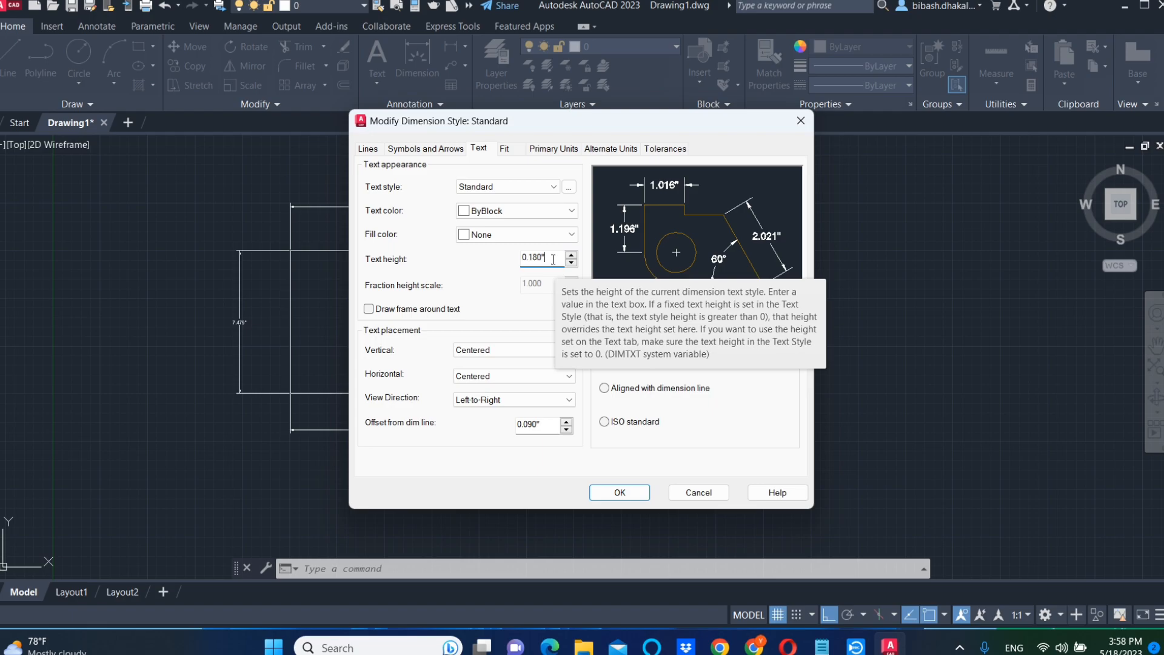
left_click_drag(541, 258, 501, 259)
type("3")
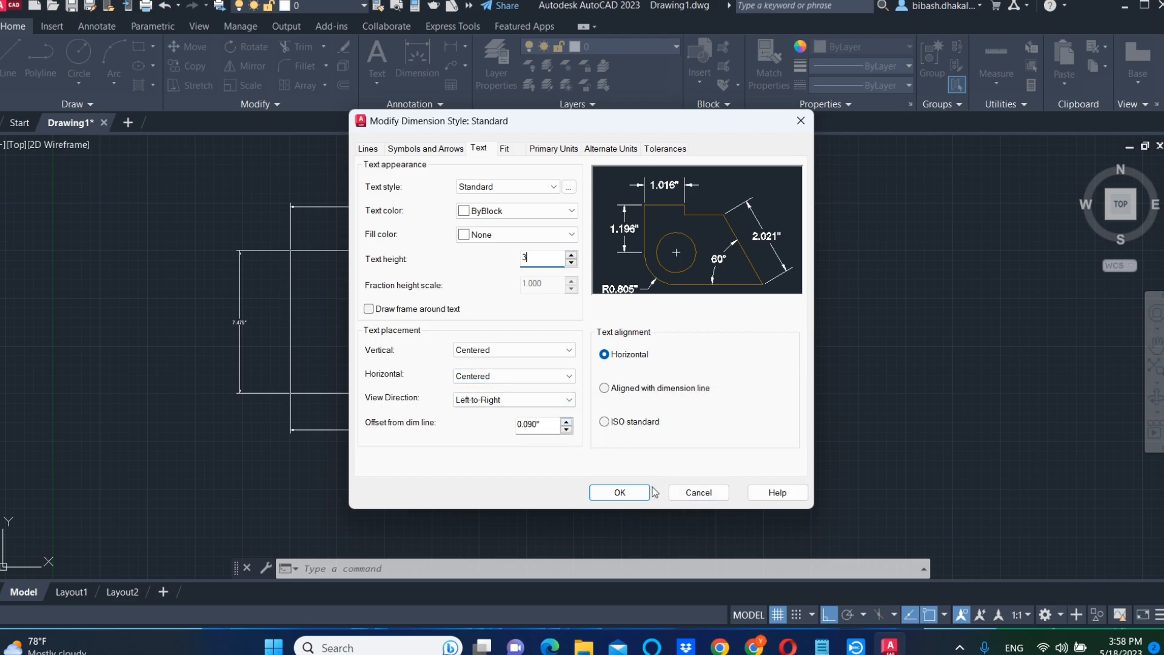
left_click(633, 498)
left_click(742, 242)
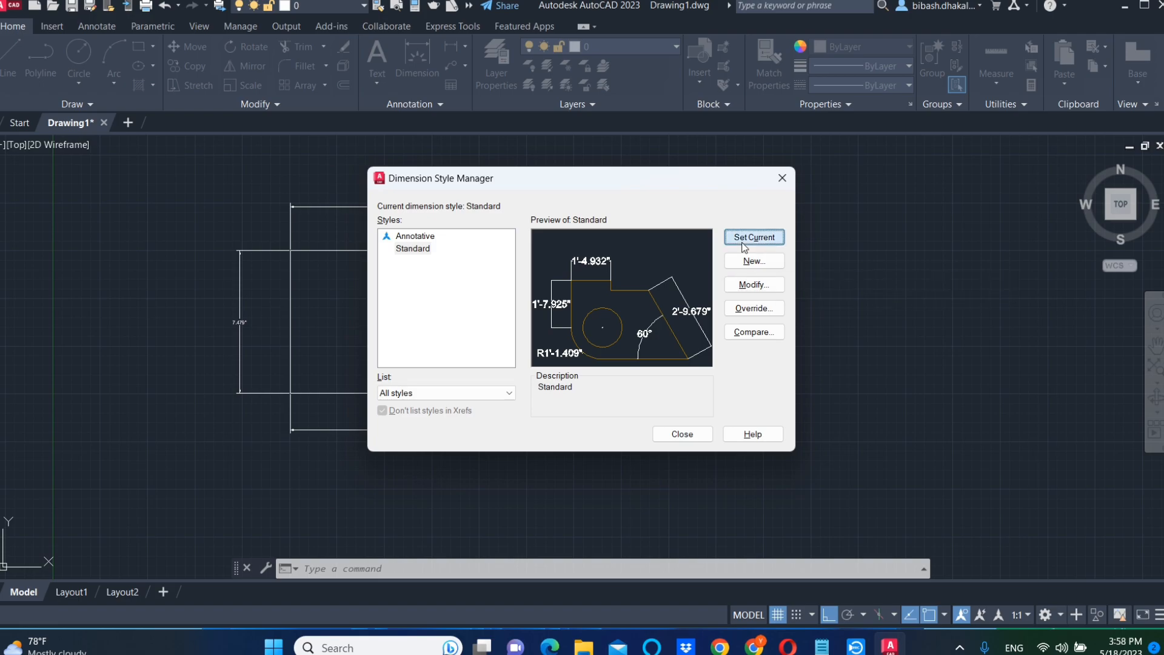
left_click(677, 435)
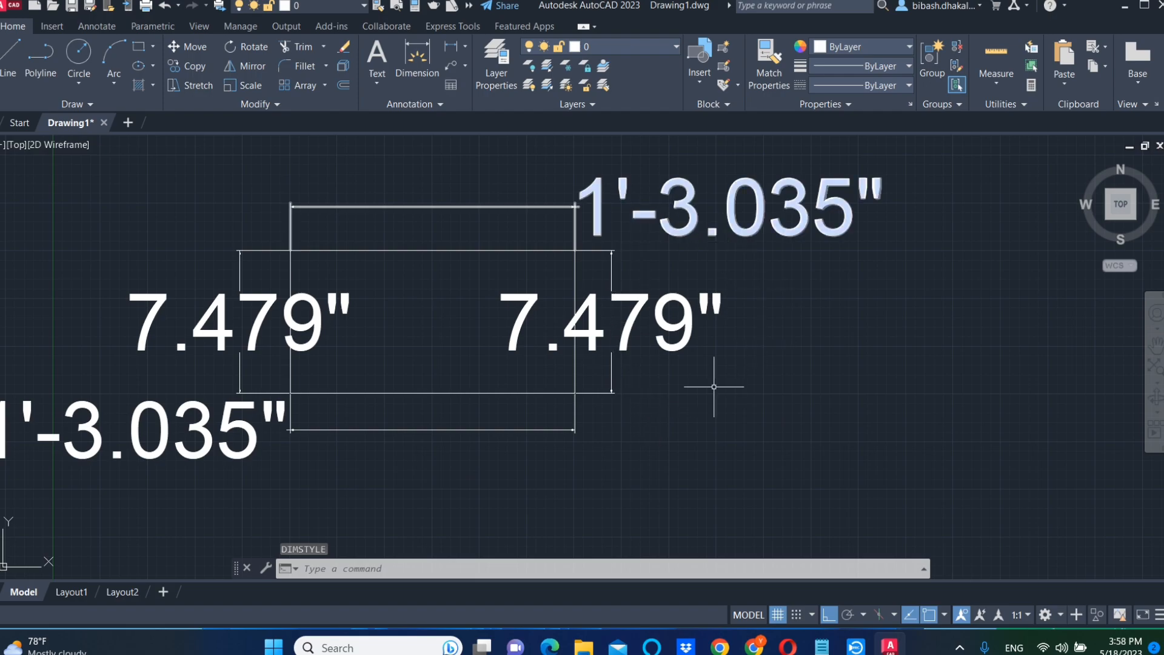
Reduce the Standard dimension style's text height to 1 inch and apply it to the drawing.
scroll(504, 402, "down", 4)
scroll(505, 402, "up", 9)
scroll(467, 390, "down", 6)
scroll(470, 391, "up", 2)
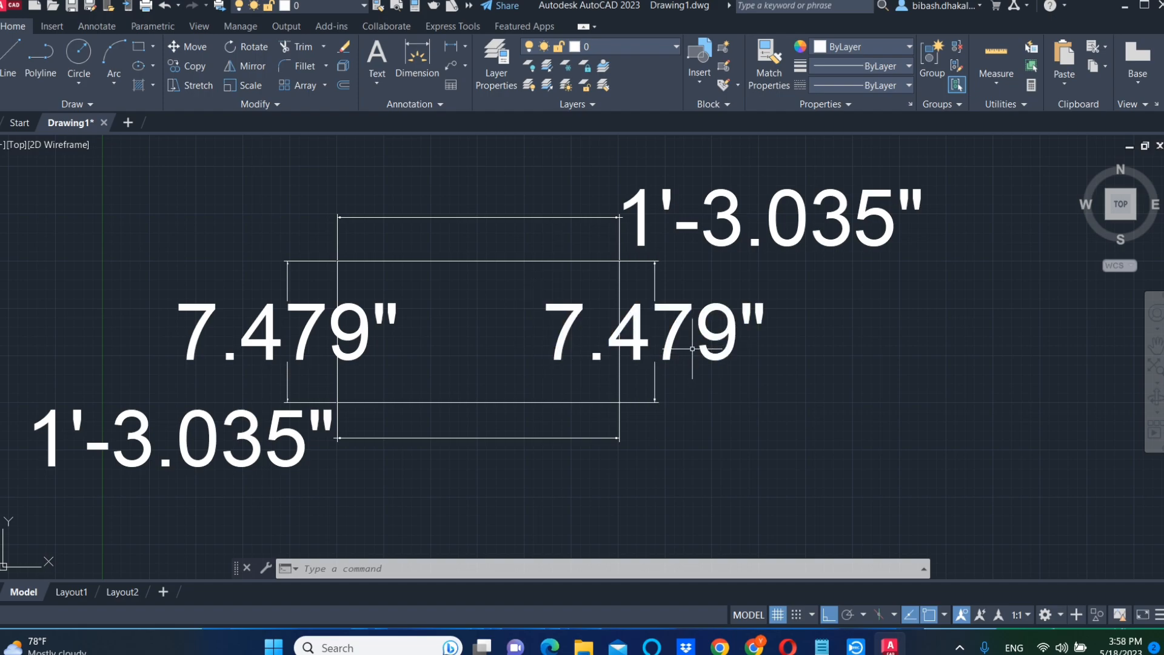
type("d")
key("Return")
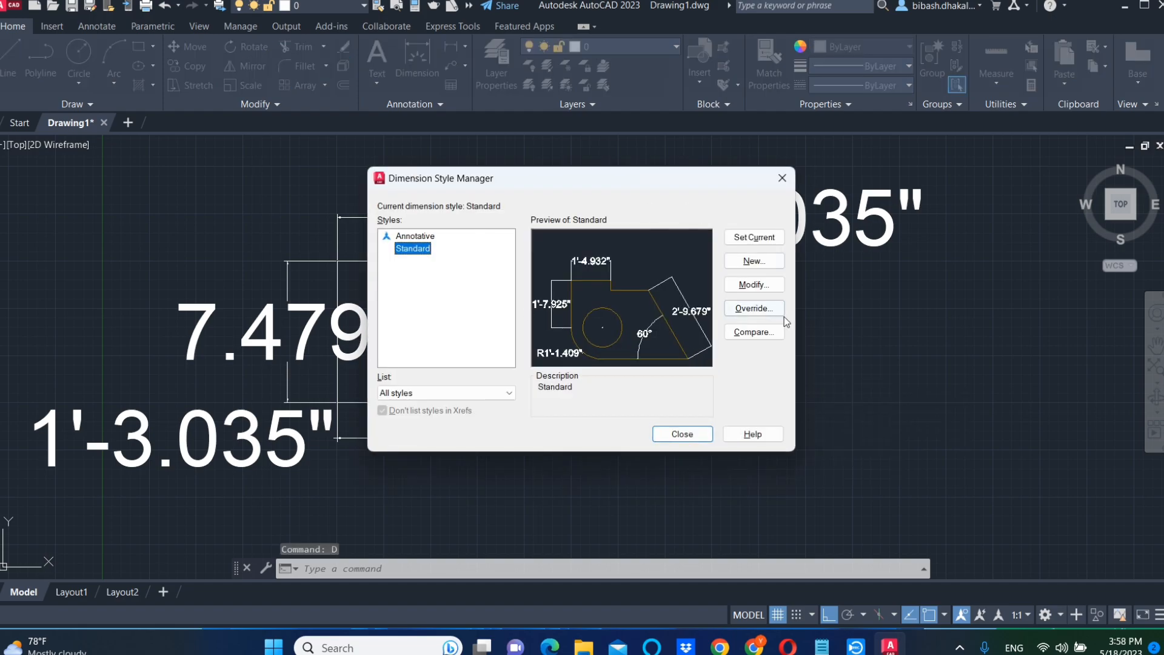
left_click(754, 284)
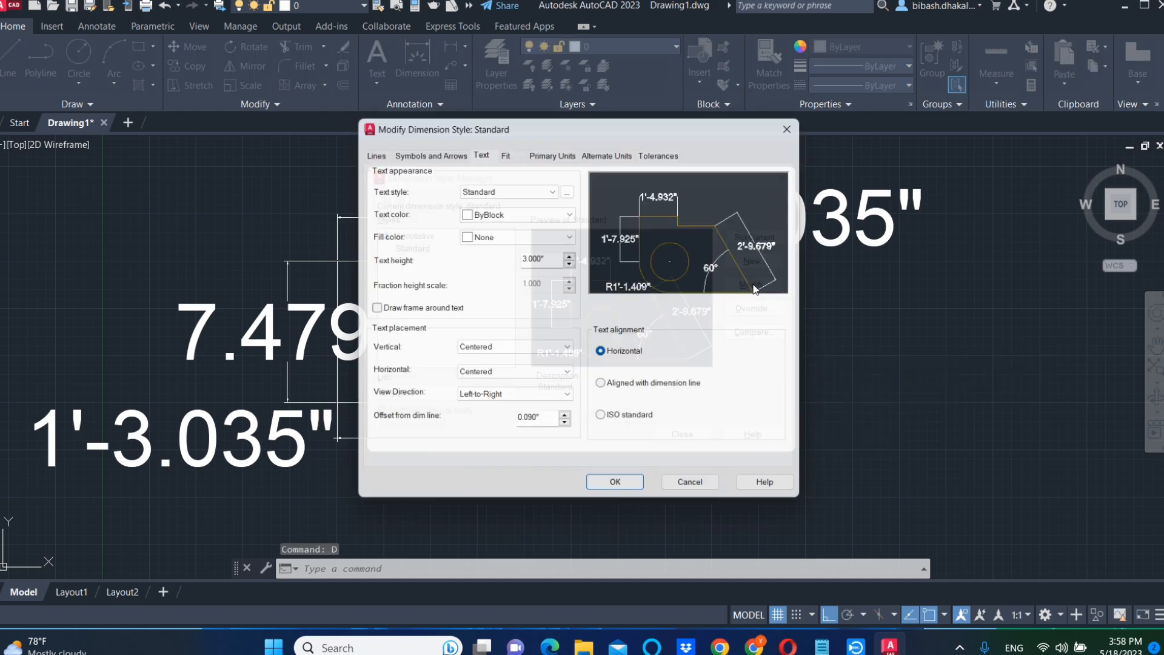
double_click(542, 258)
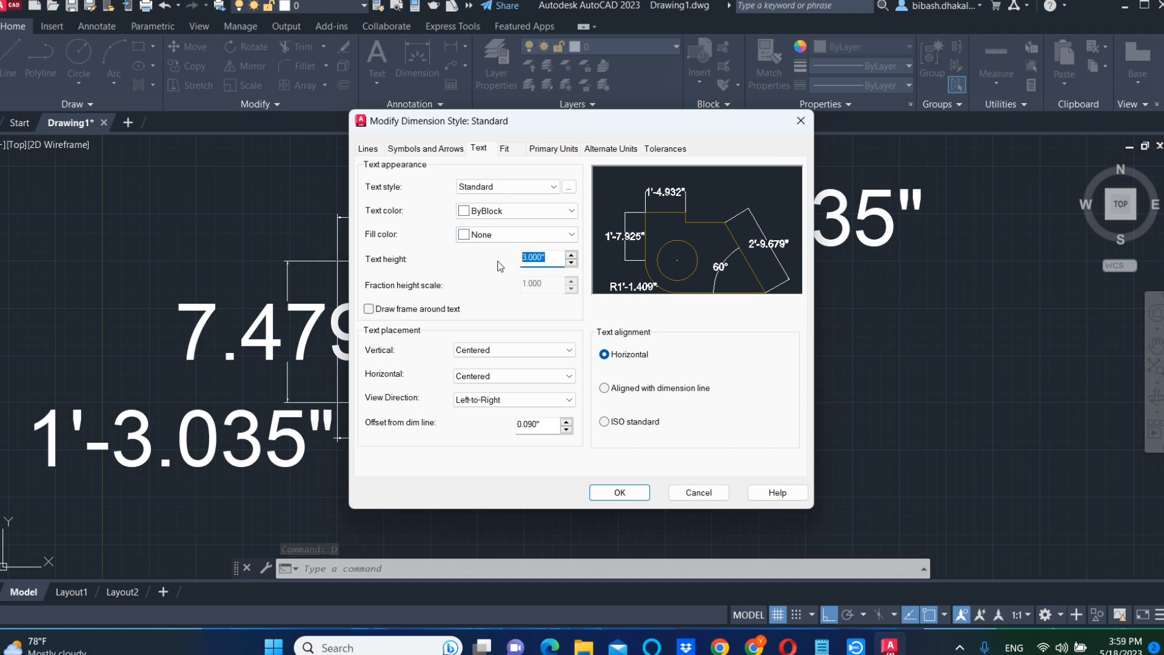
type("2")
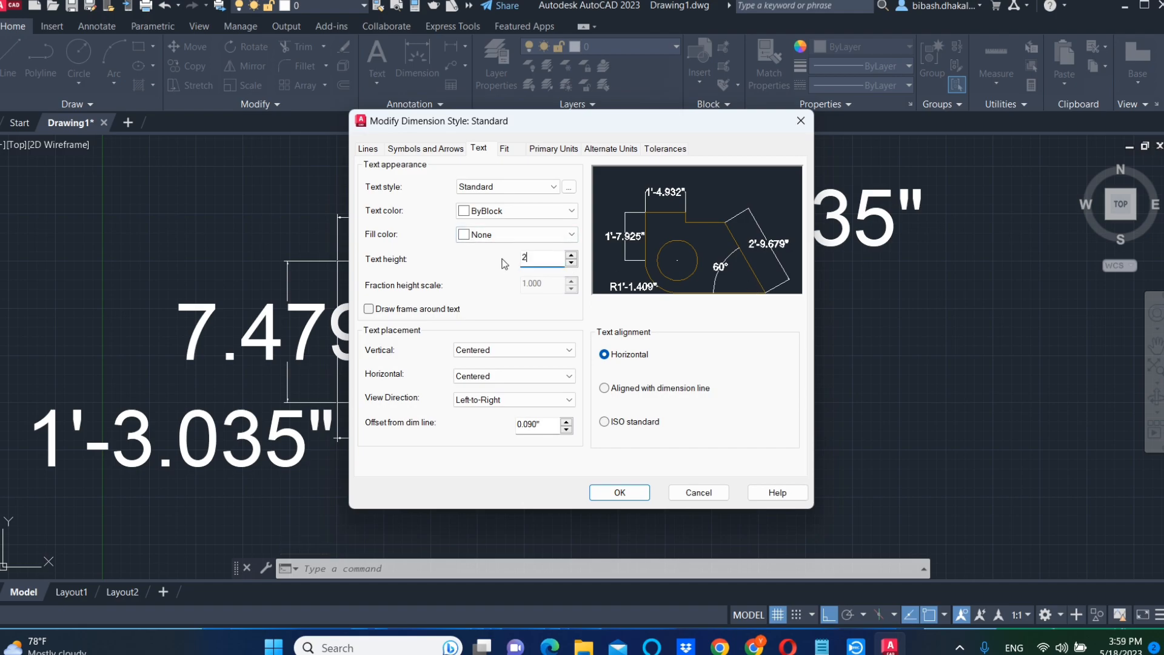
type("1")
key("Tab")
left_click(631, 493)
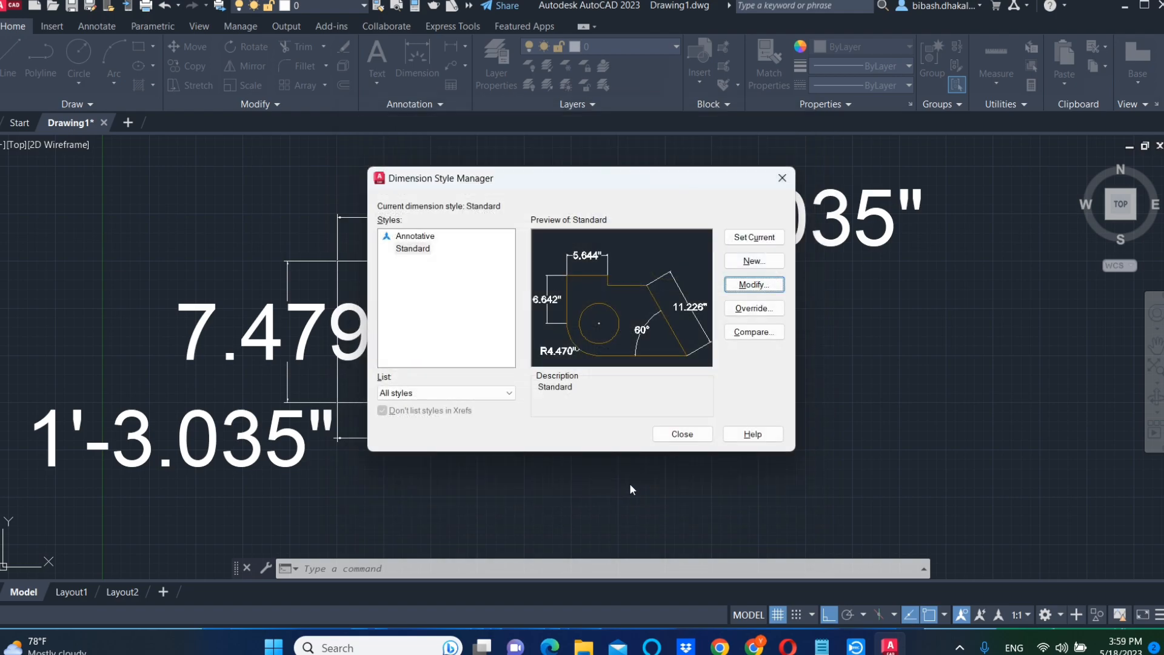
left_click(679, 435)
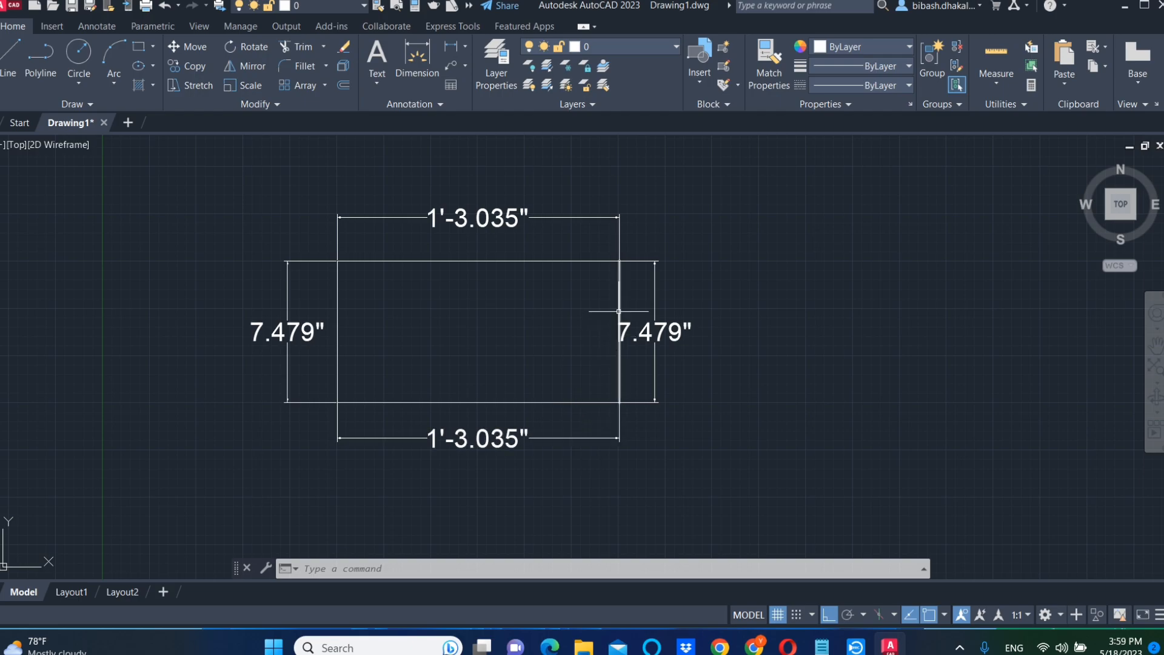
Set the Standard dimension style's arrow size to 1 inch and apply it to the drawing.
scroll(657, 266, "up", 10)
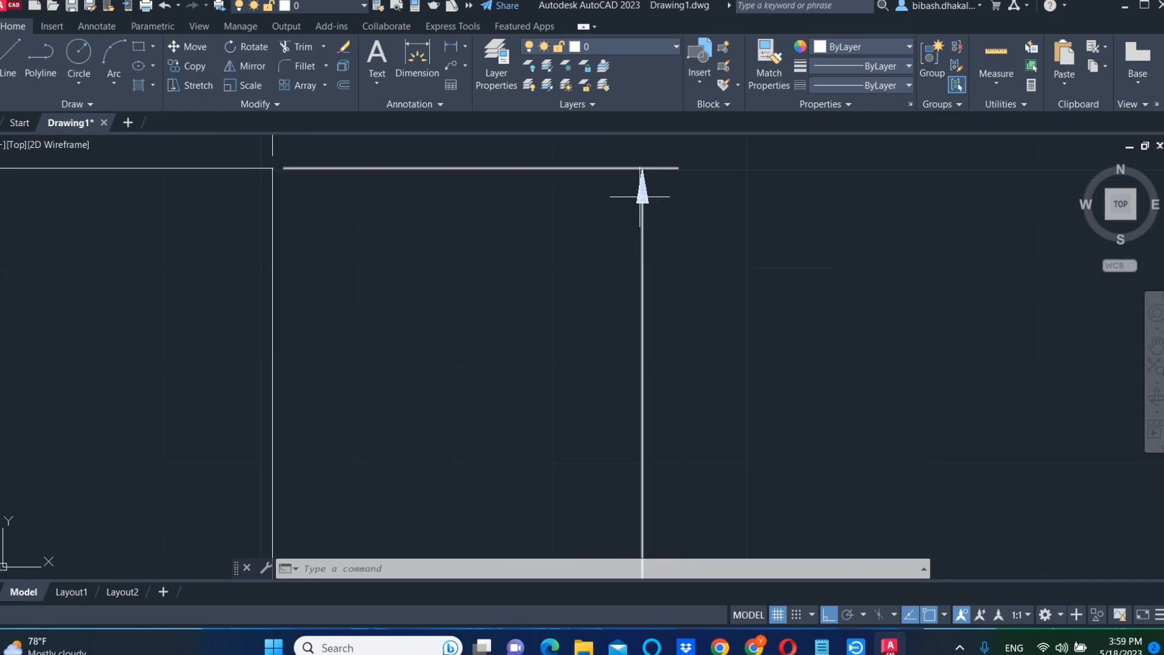
scroll(644, 182, "down", 10)
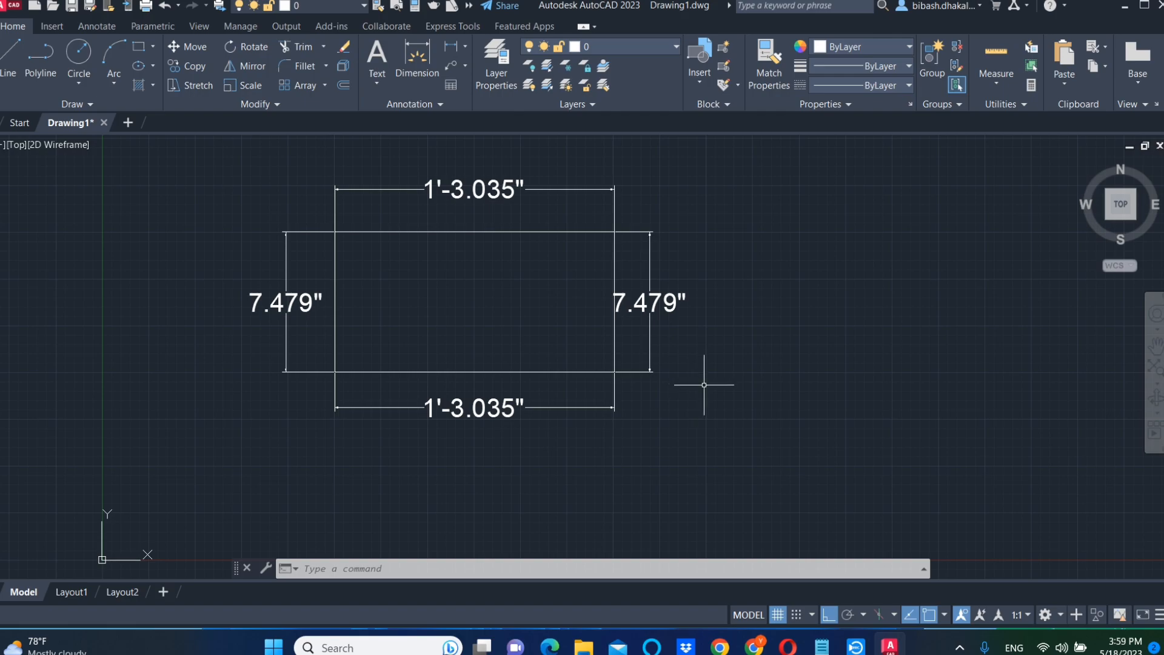
left_click(644, 574)
type("D")
key("Return")
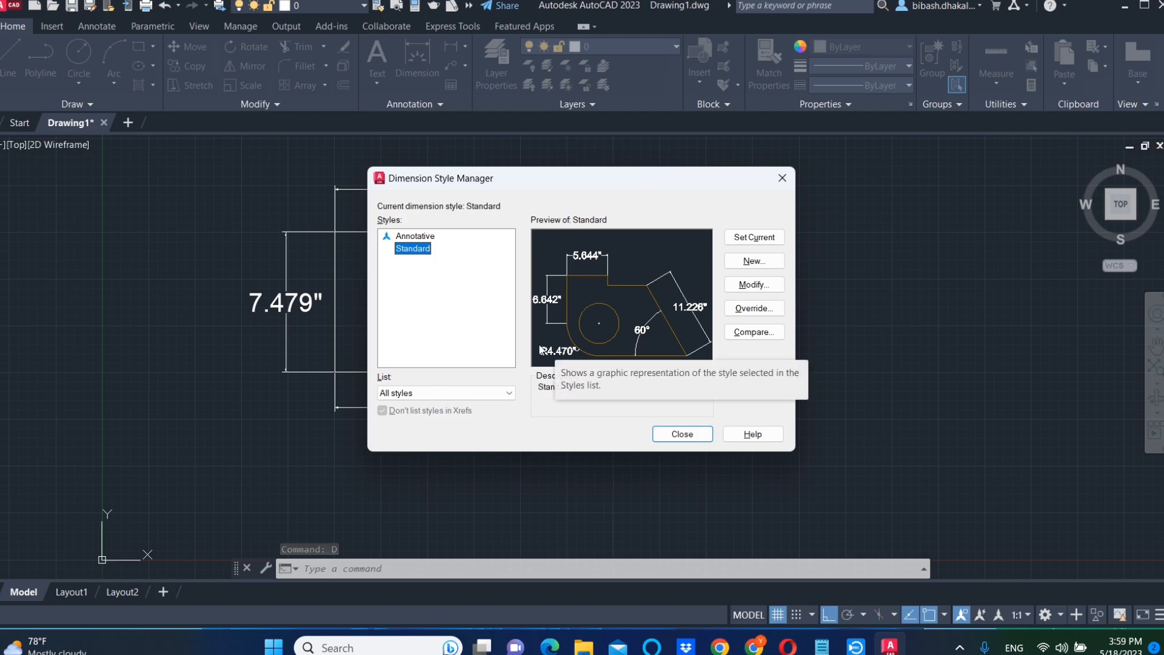
left_click(749, 285)
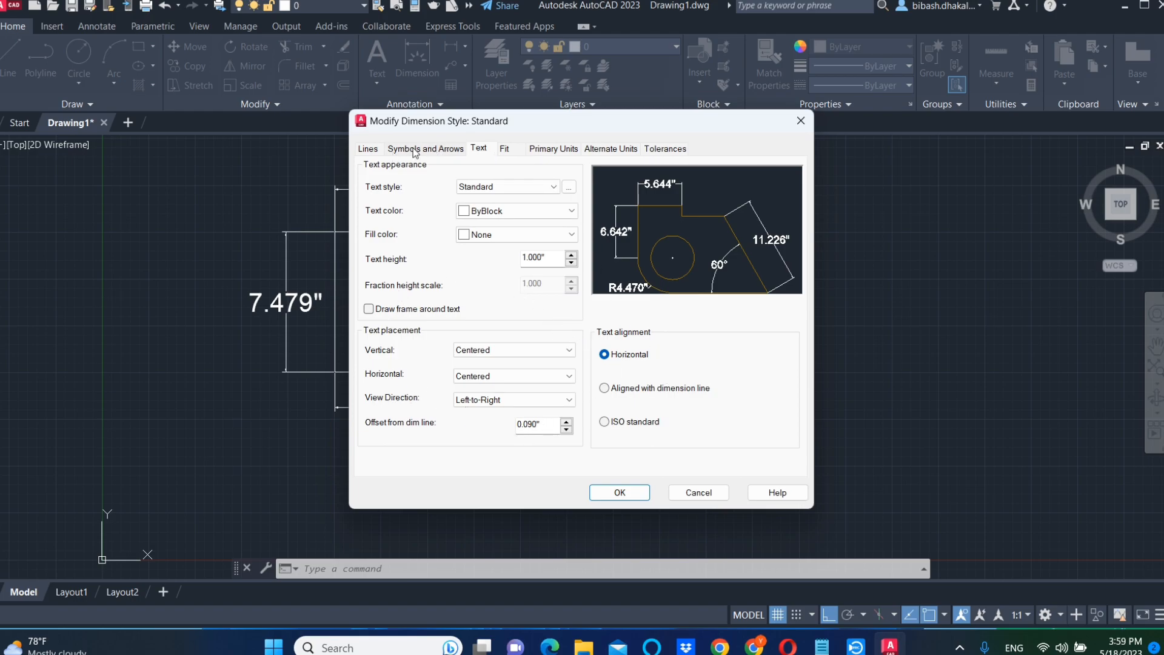
left_click(451, 154)
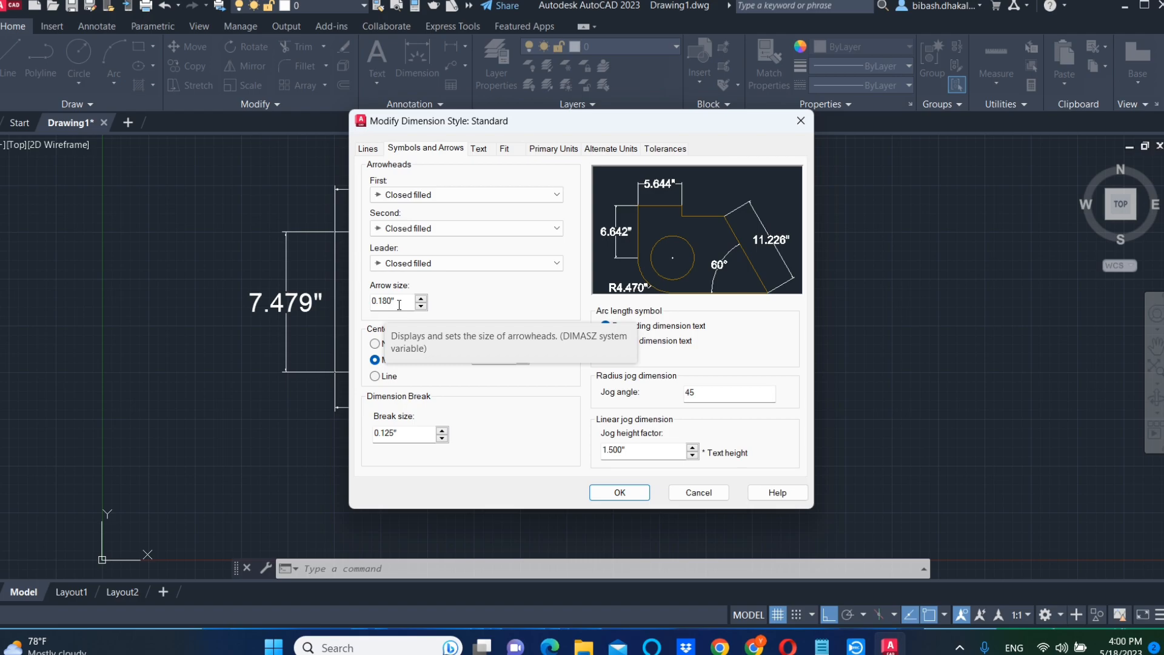
left_click_drag(399, 305, 362, 300)
type("1")
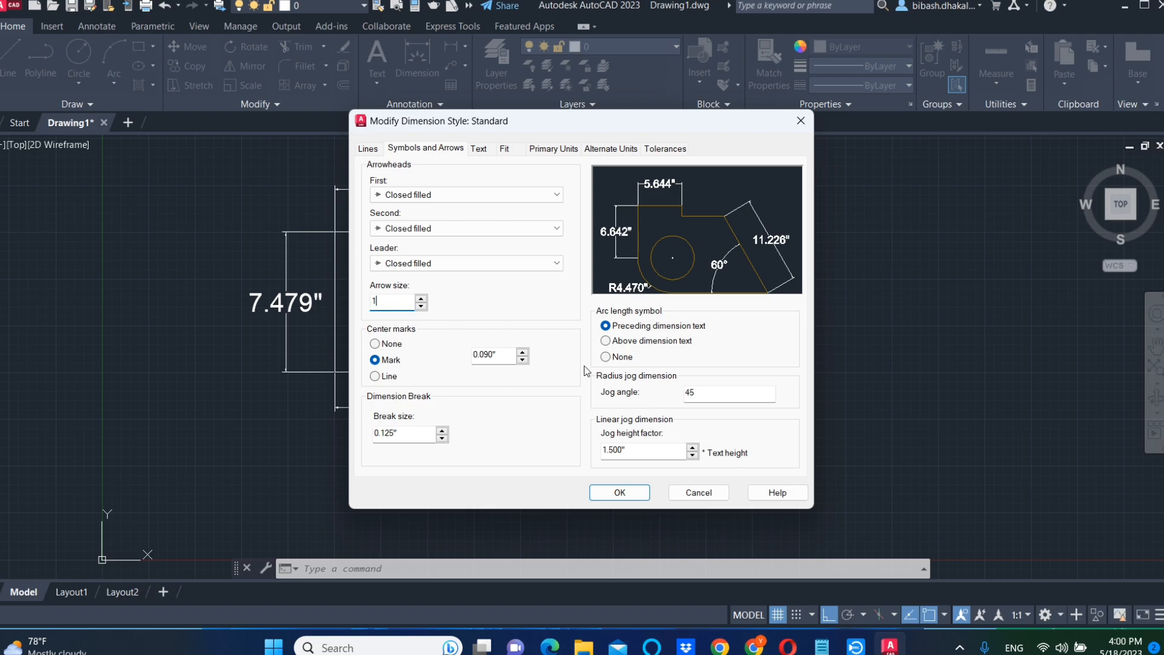
left_click(632, 493)
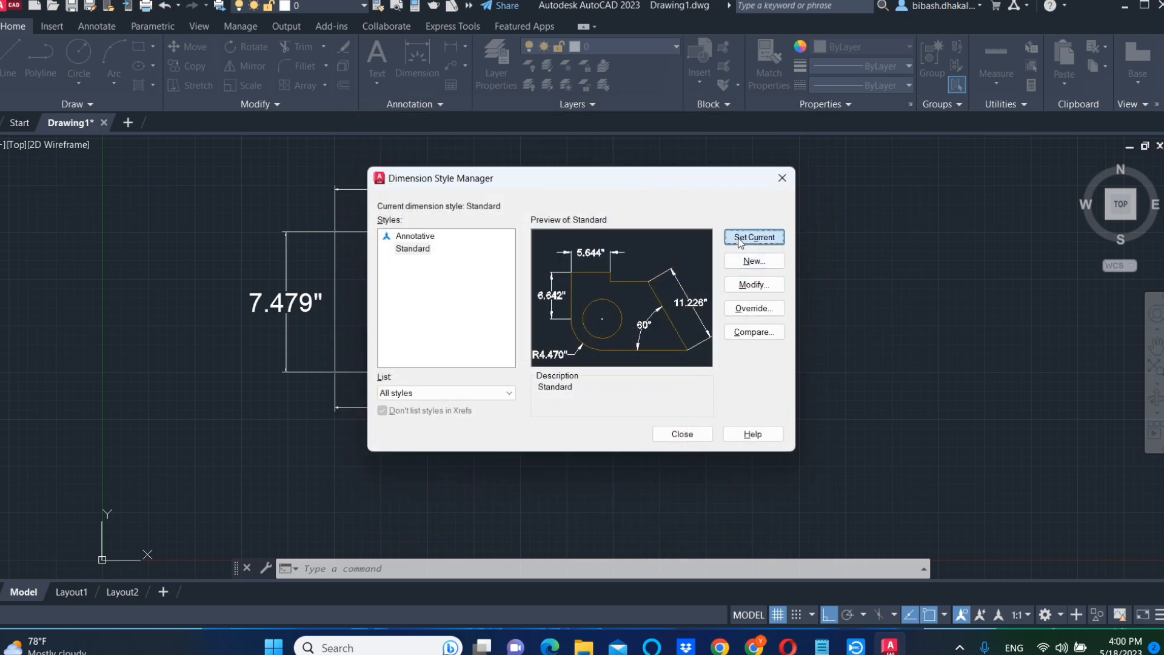
left_click(682, 434)
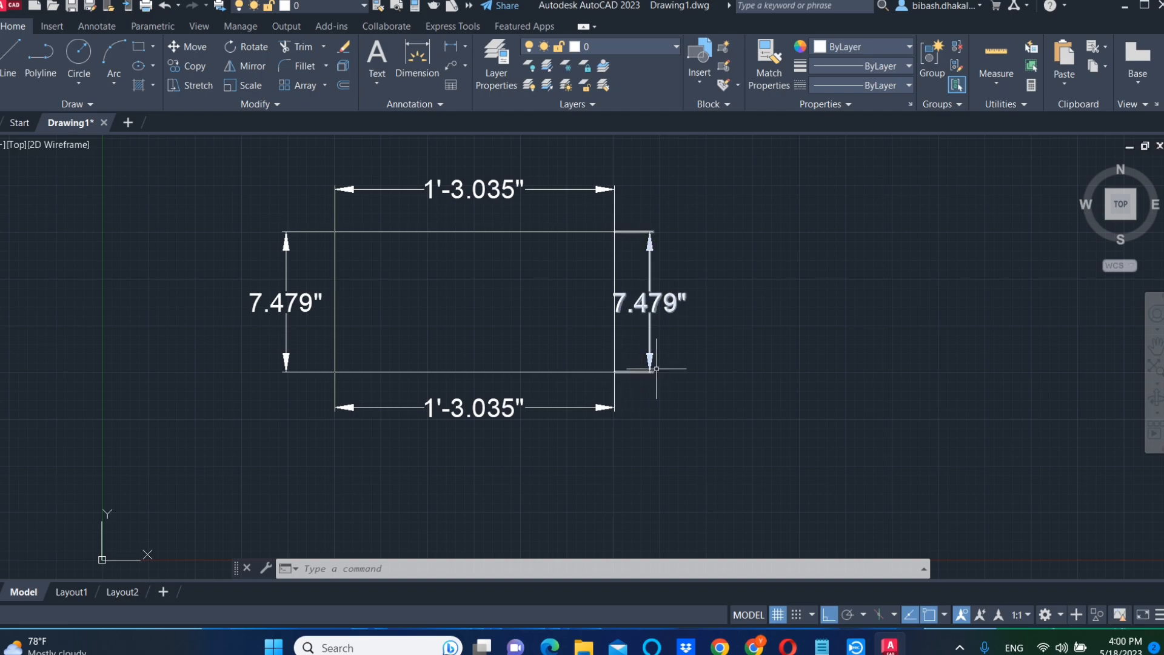
Turn on fixed length extension lines in the Standard dimension style and make the style current.
type("D")
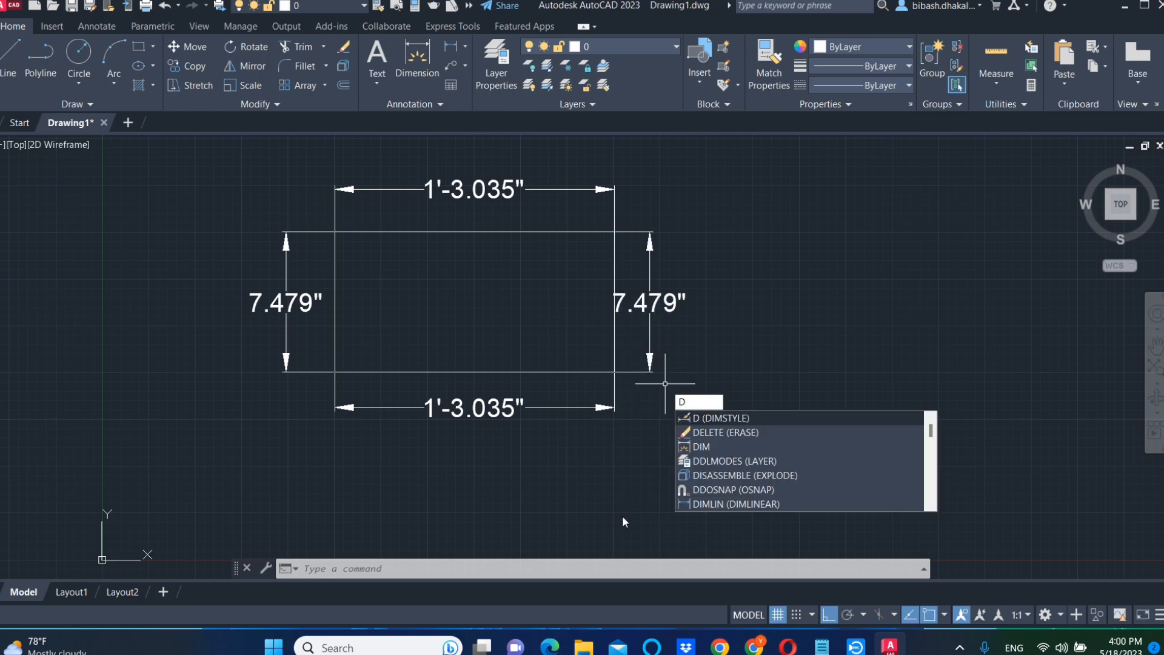
key("Return")
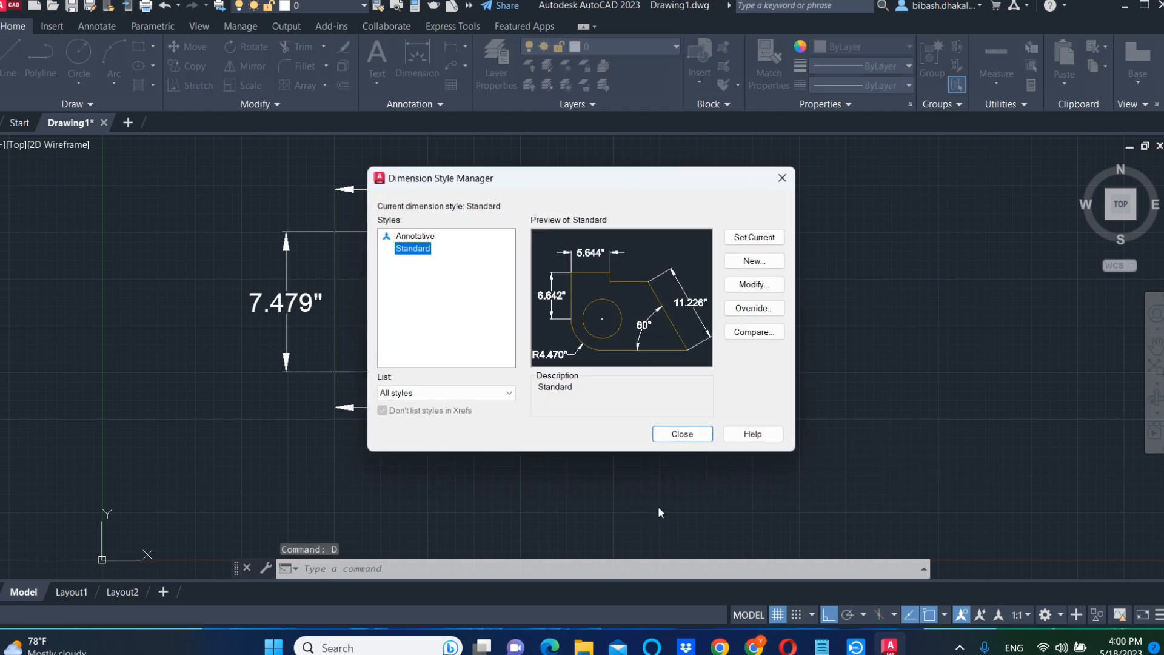
left_click(740, 289)
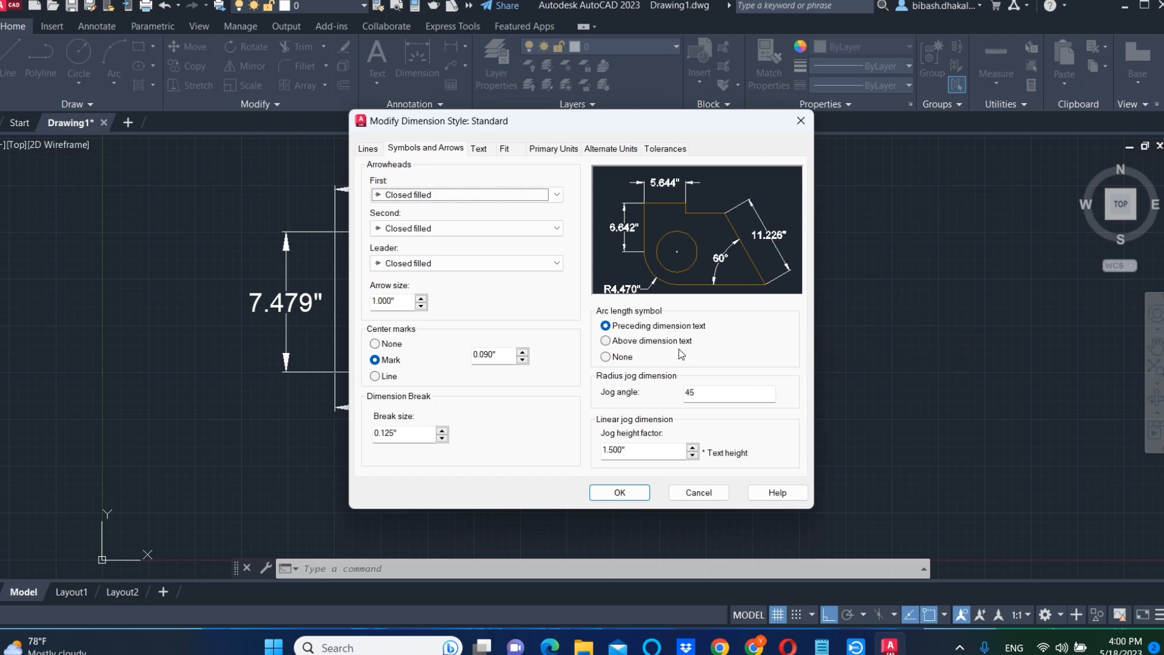
left_click(366, 149)
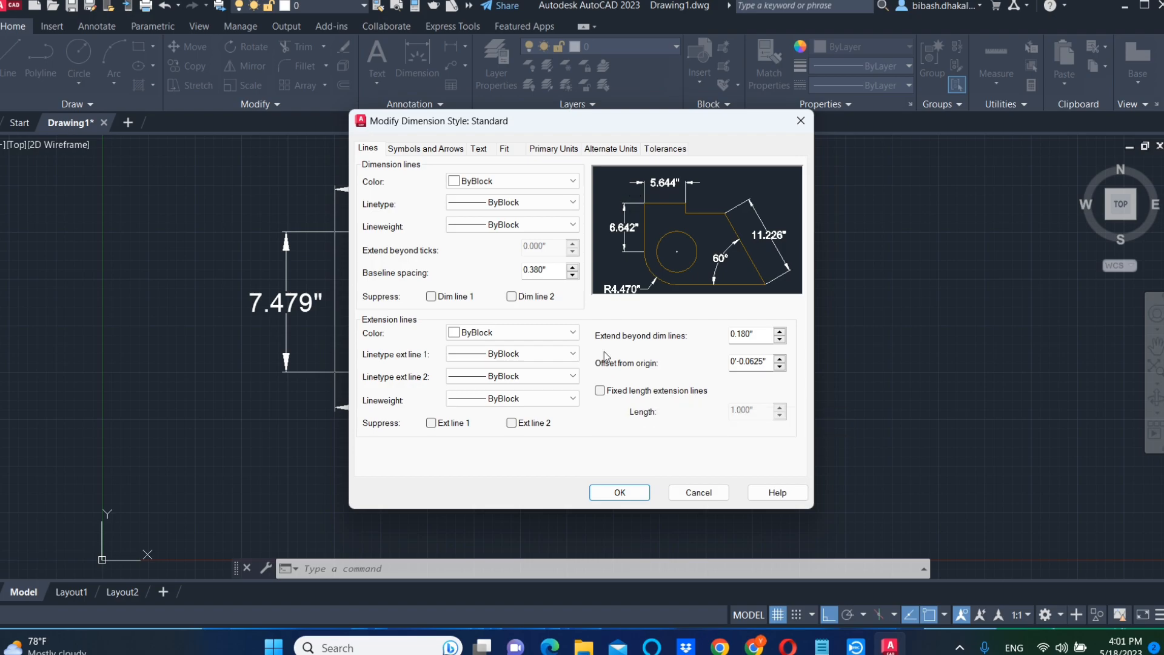
left_click(600, 391)
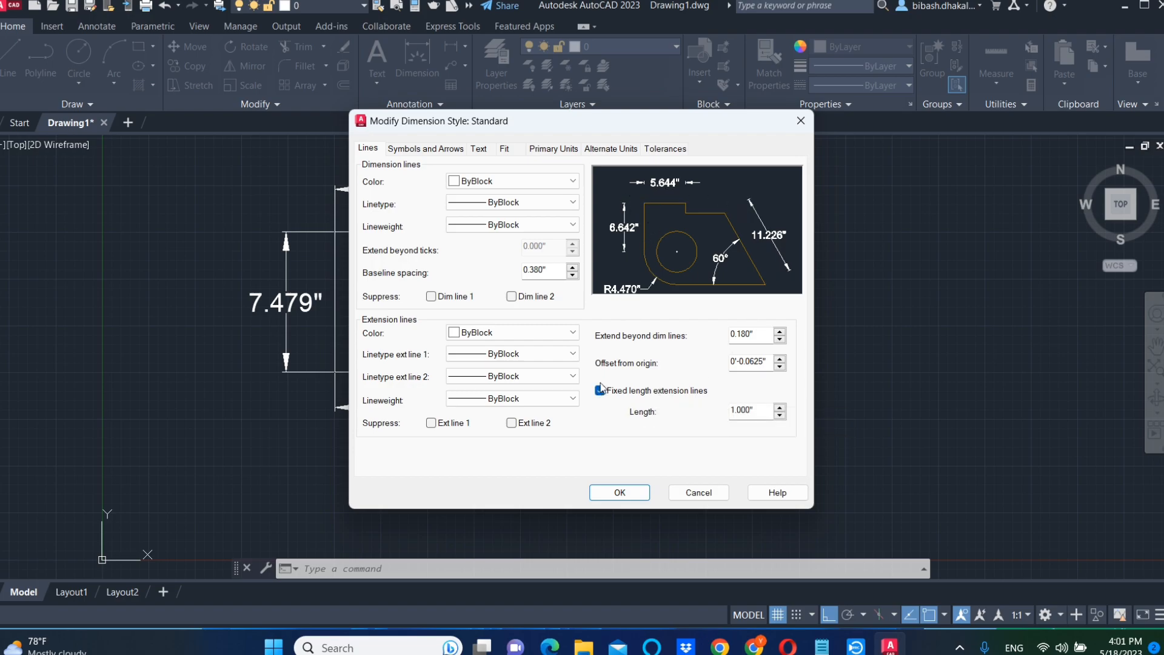
left_click(638, 492)
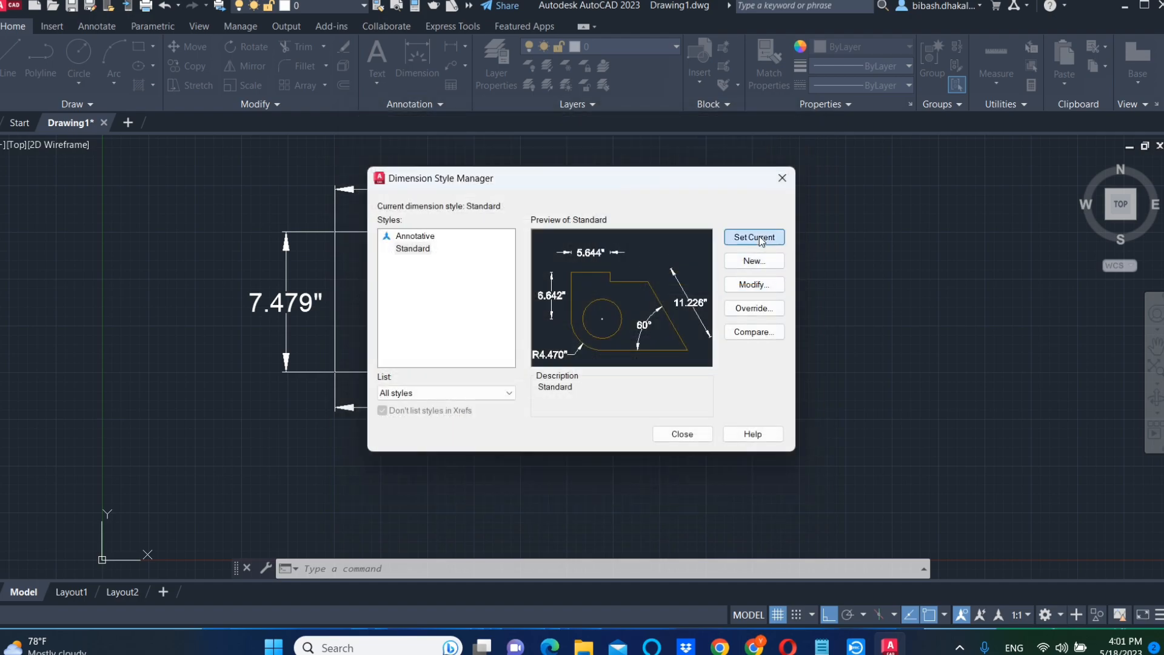
left_click(682, 434)
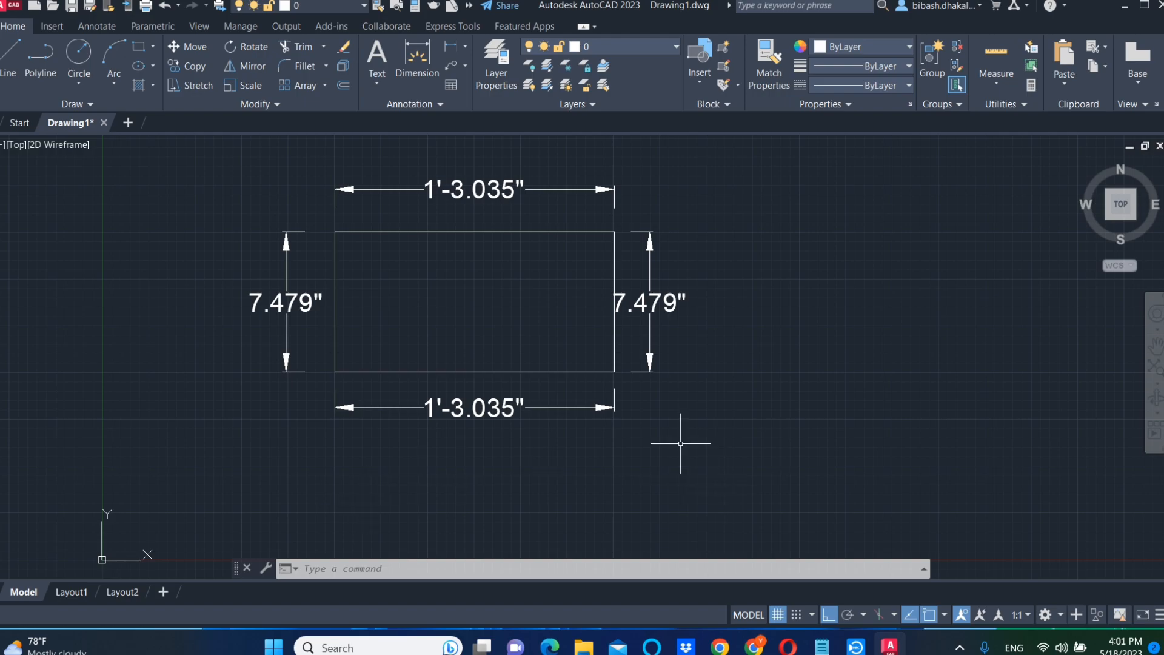
Try to draw a triangle from connected lines in the empty space beside the rectangle, with Ortho off.
scroll(852, 311, "down", 5)
middle_click_drag(813, 359, 320, 349)
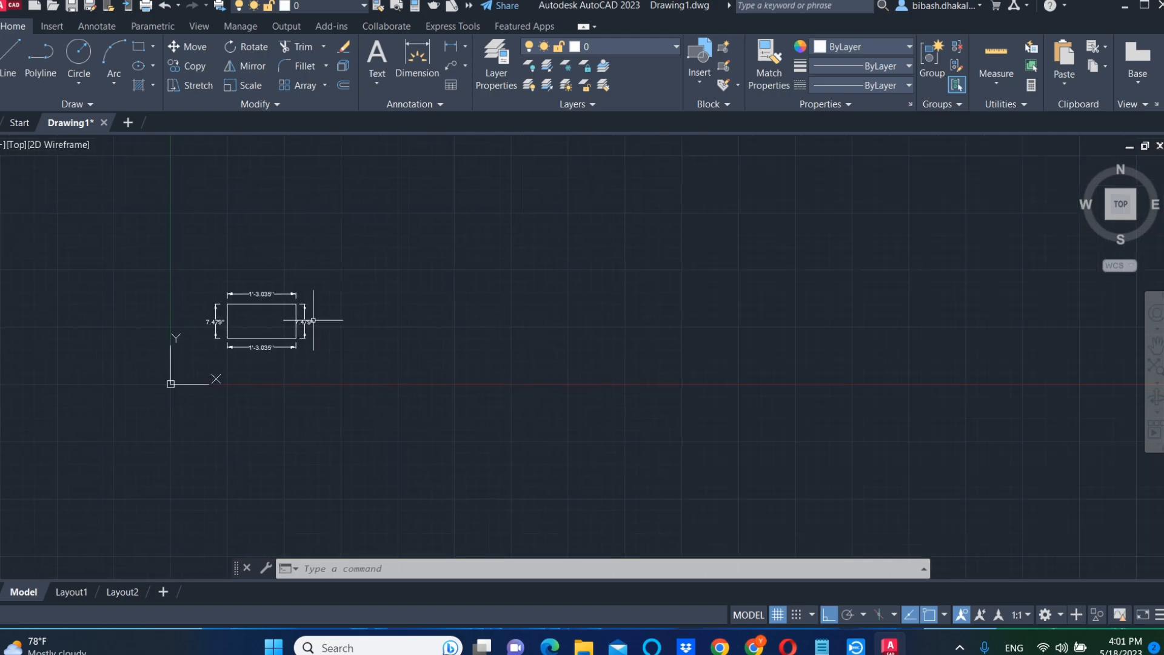
scroll(340, 321, "up", 4)
scroll(509, 301, "down", 2)
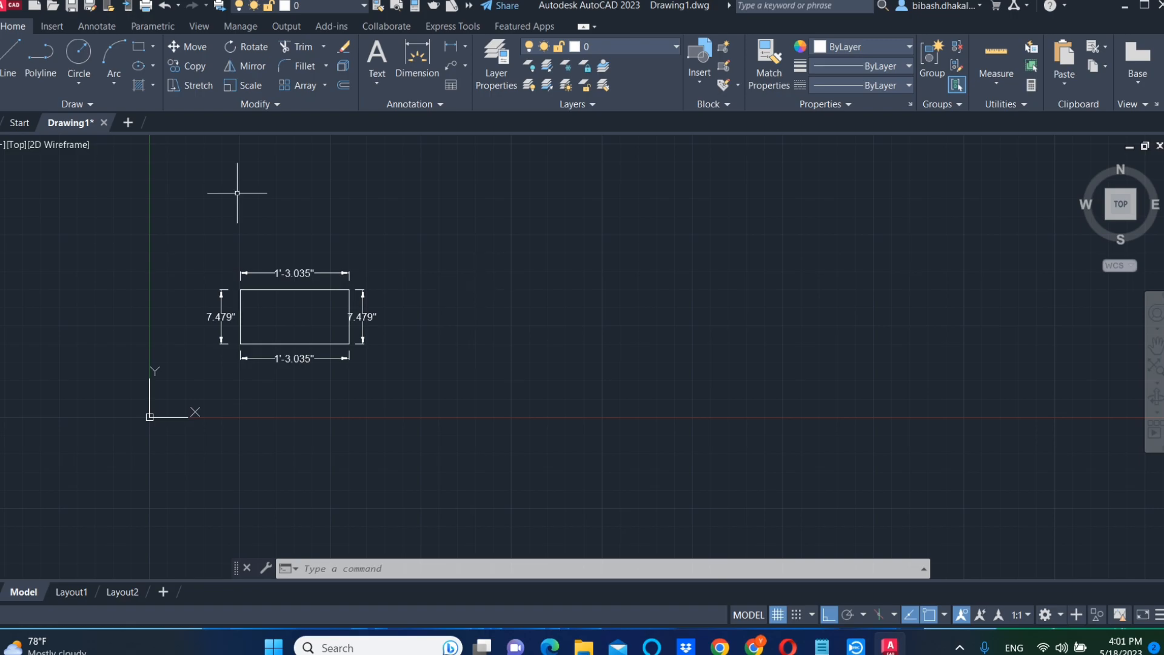
left_click(15, 61)
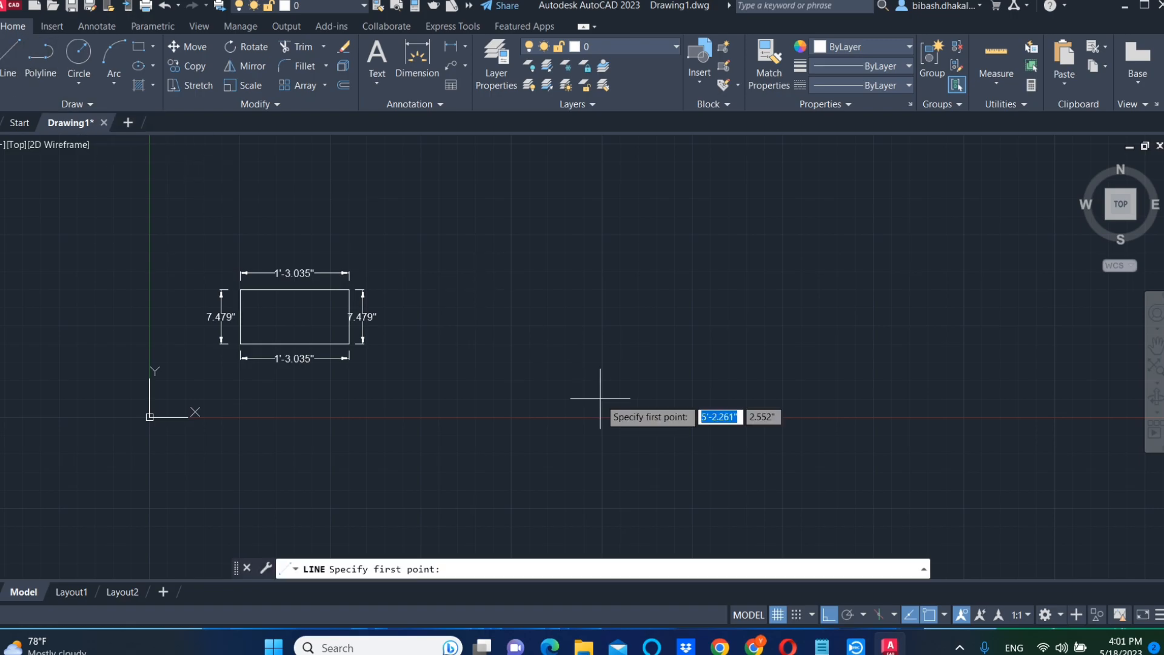
left_click(511, 386)
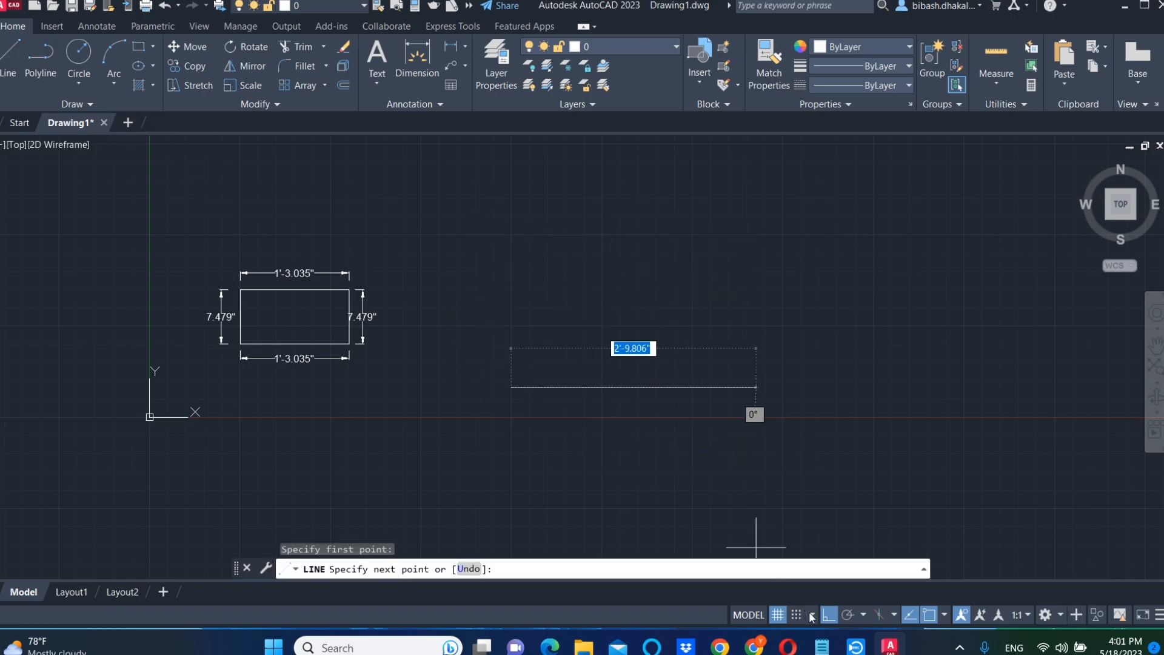
key("F8")
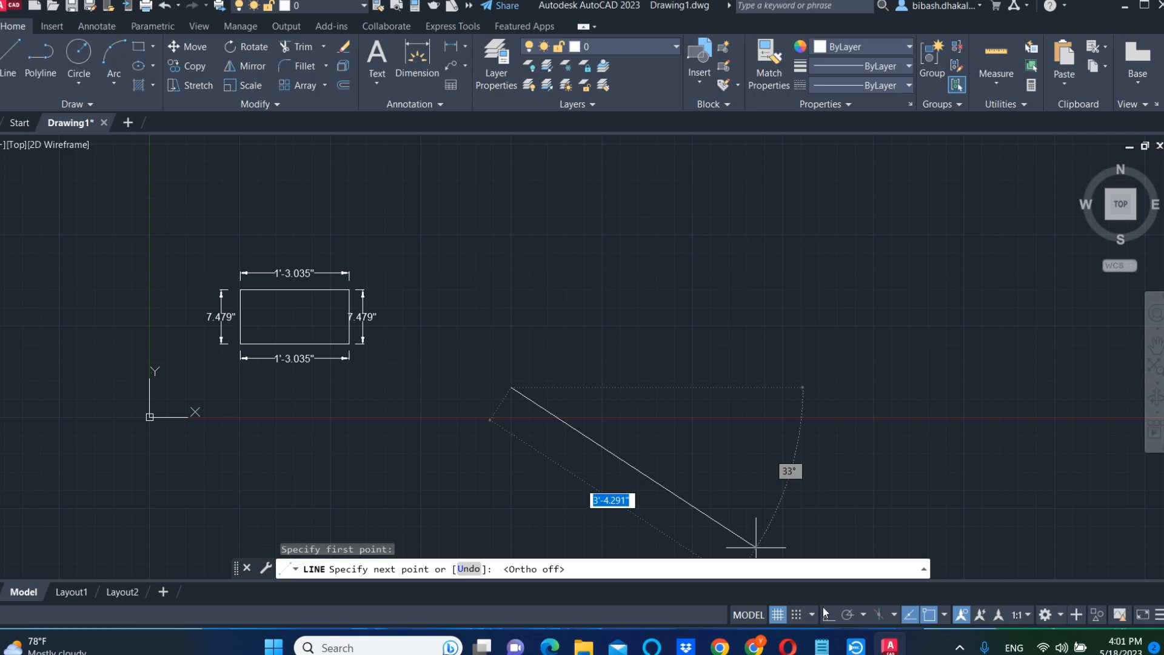
left_click(601, 233)
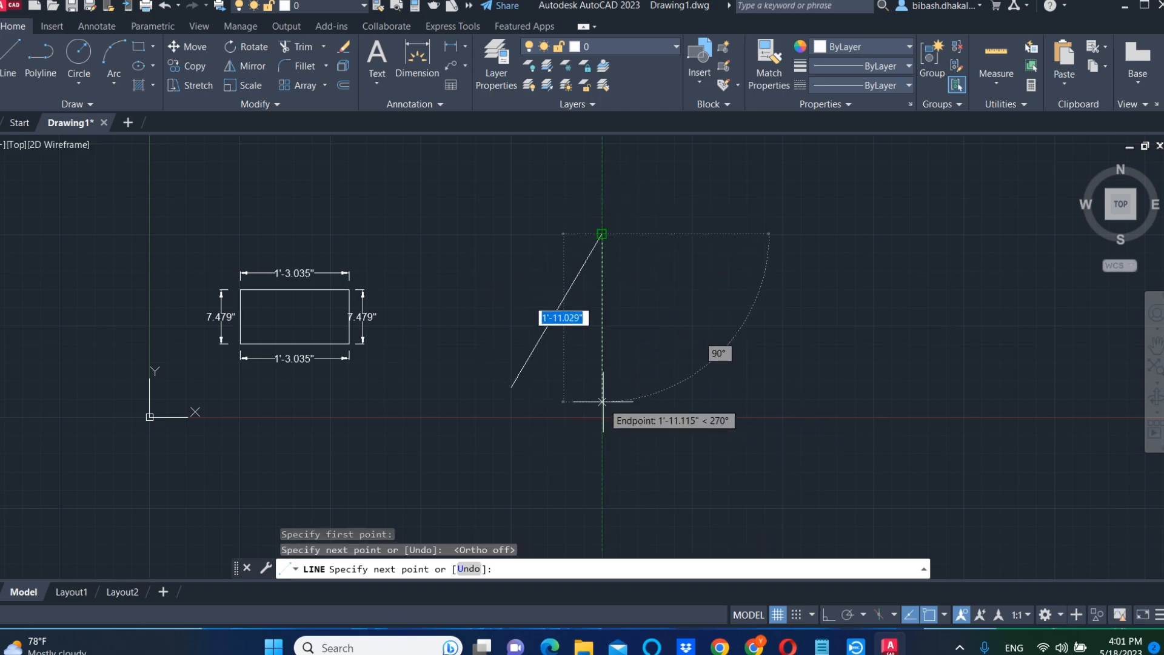
left_click(600, 393)
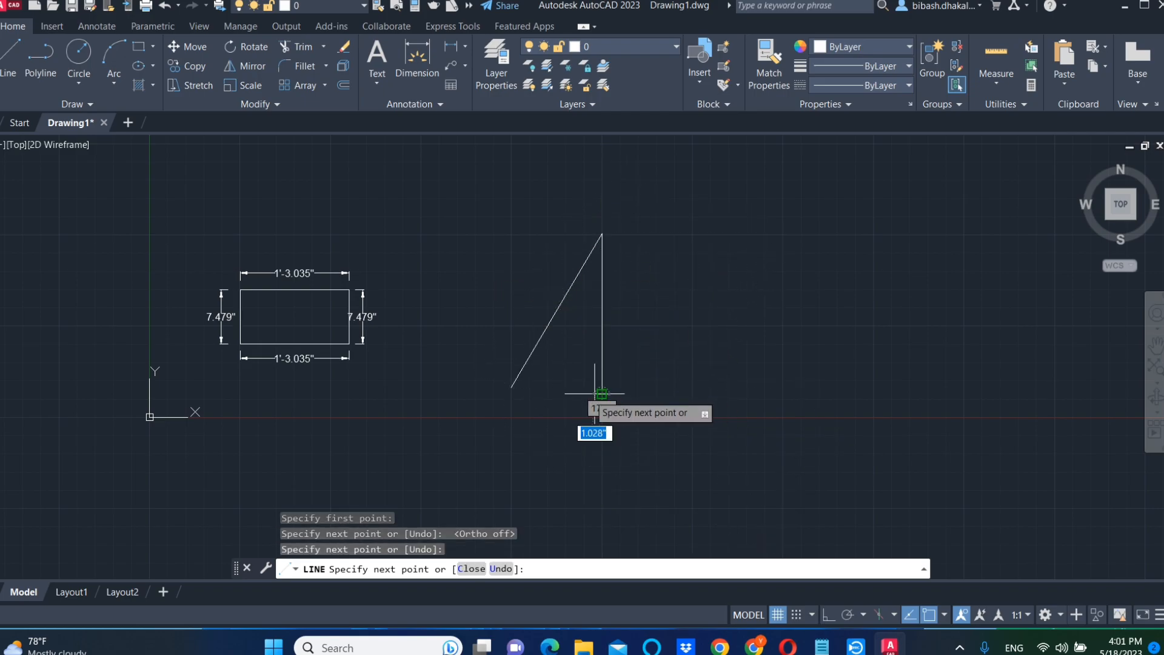
left_click(511, 386)
key("Escape")
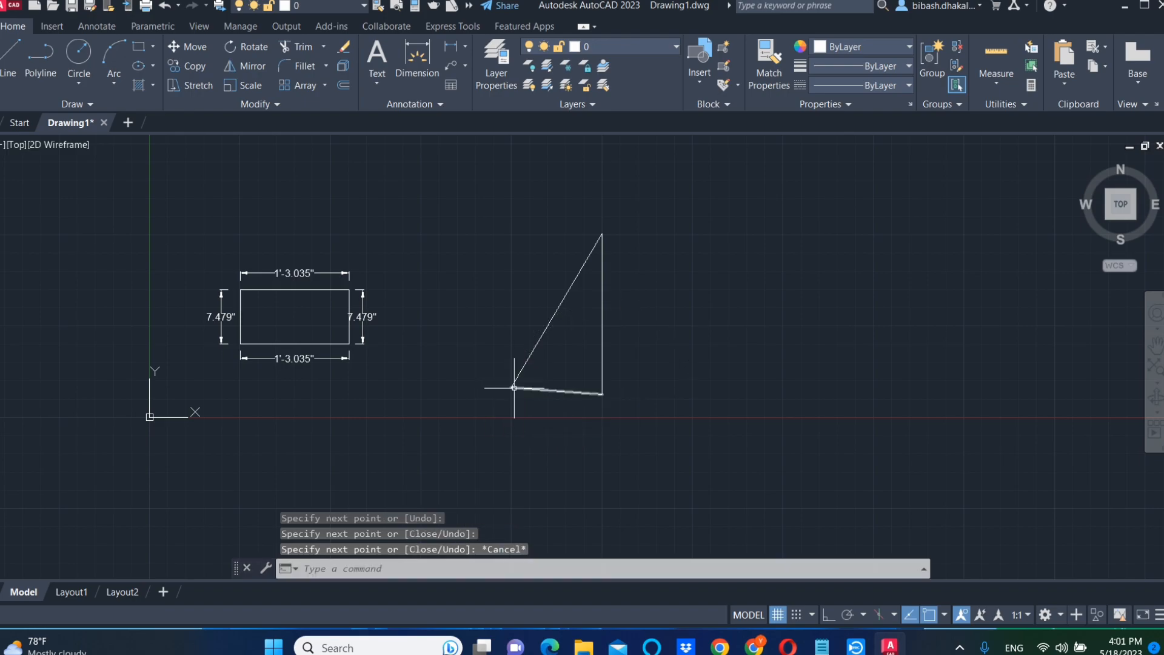
key("ctrl+z")
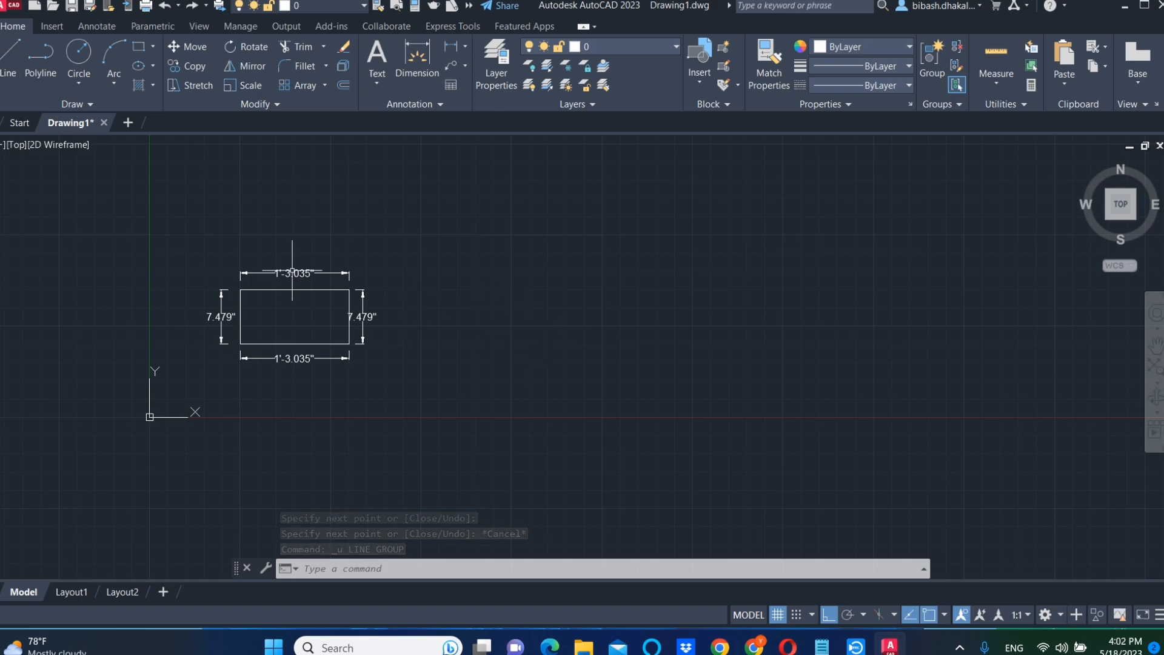
Draw a right triangle about 2'-1.6" wide and 1'-11" high beside the rectangle, with Ortho off for the sloping side.
left_click(12, 54)
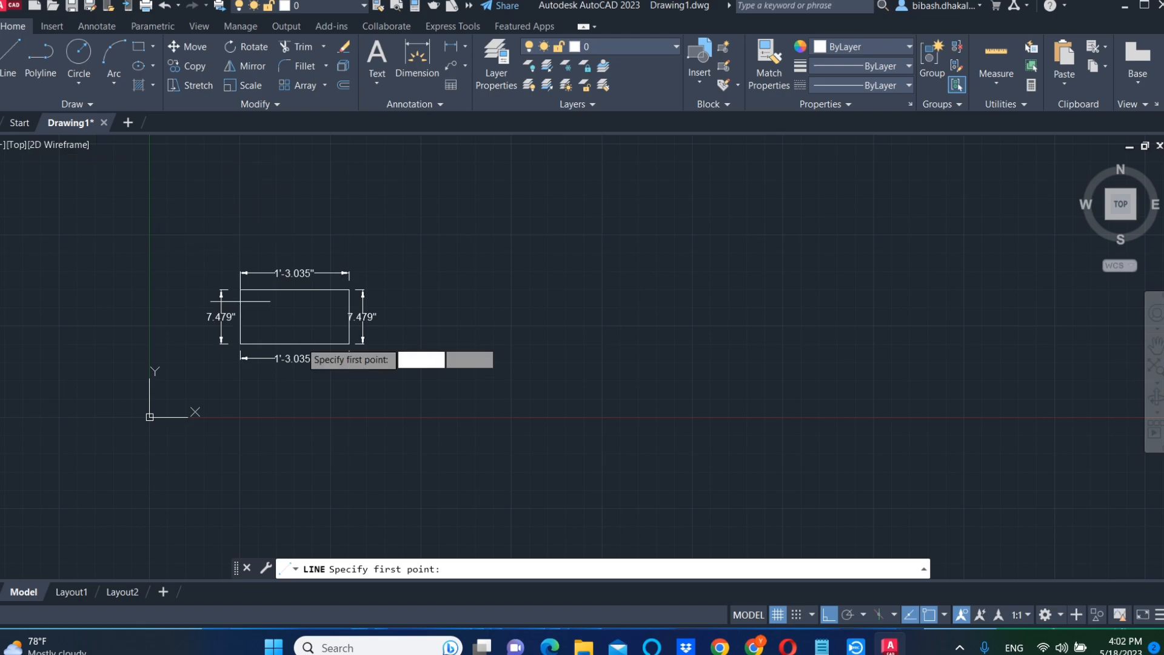
left_click(512, 324)
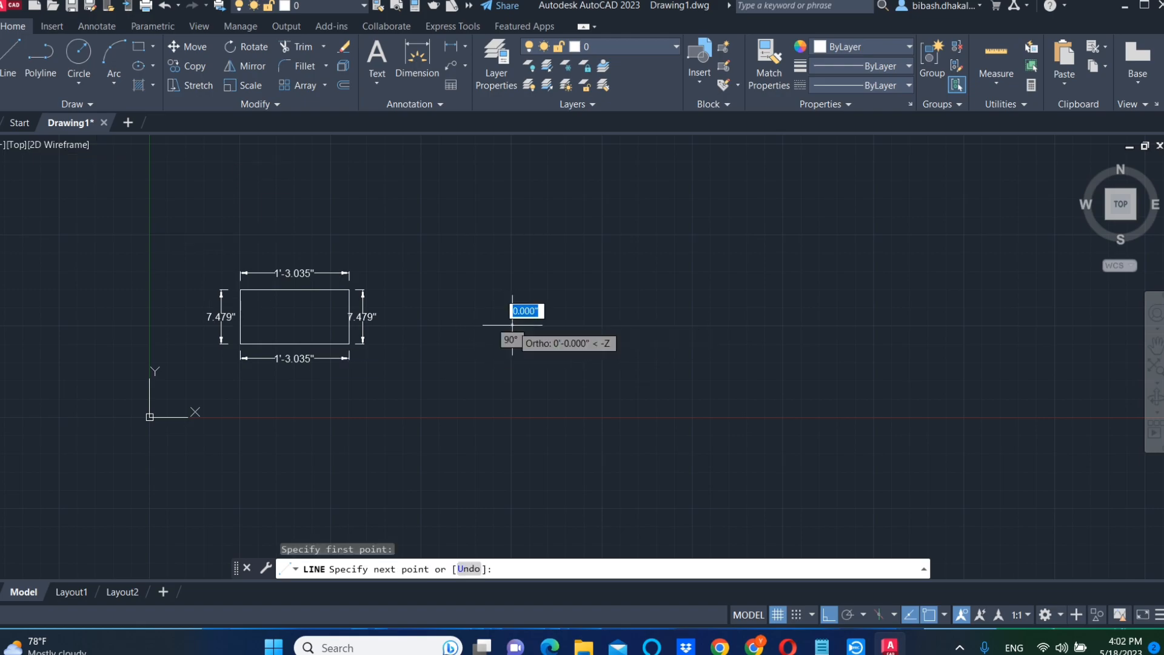
left_click(697, 325)
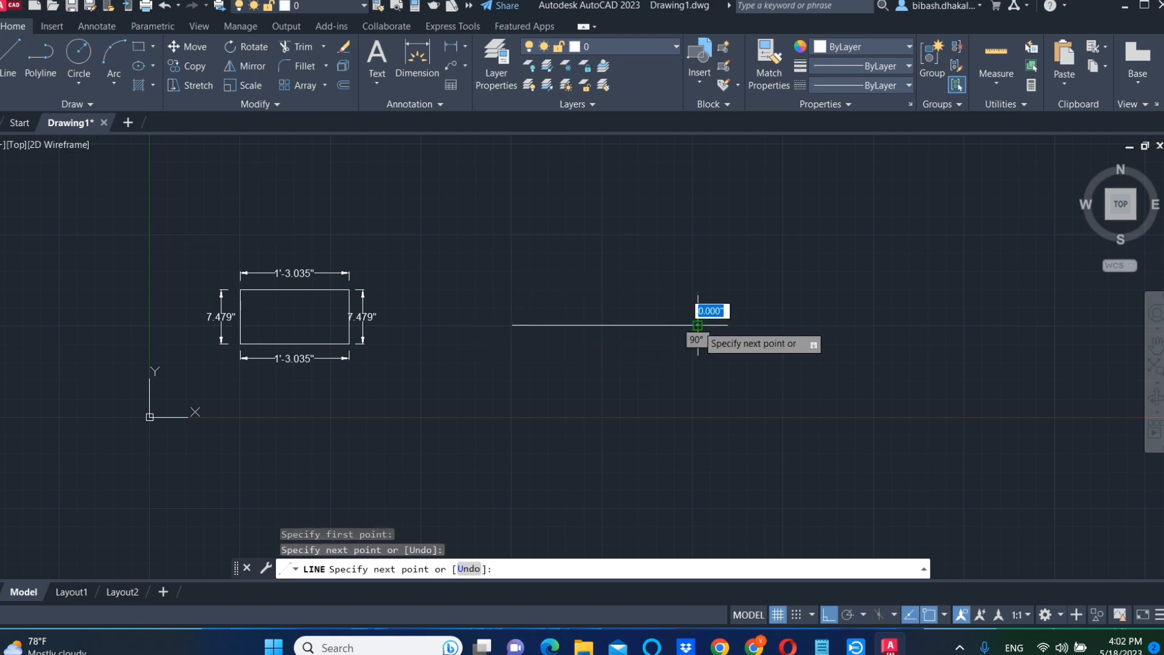
left_click(697, 157)
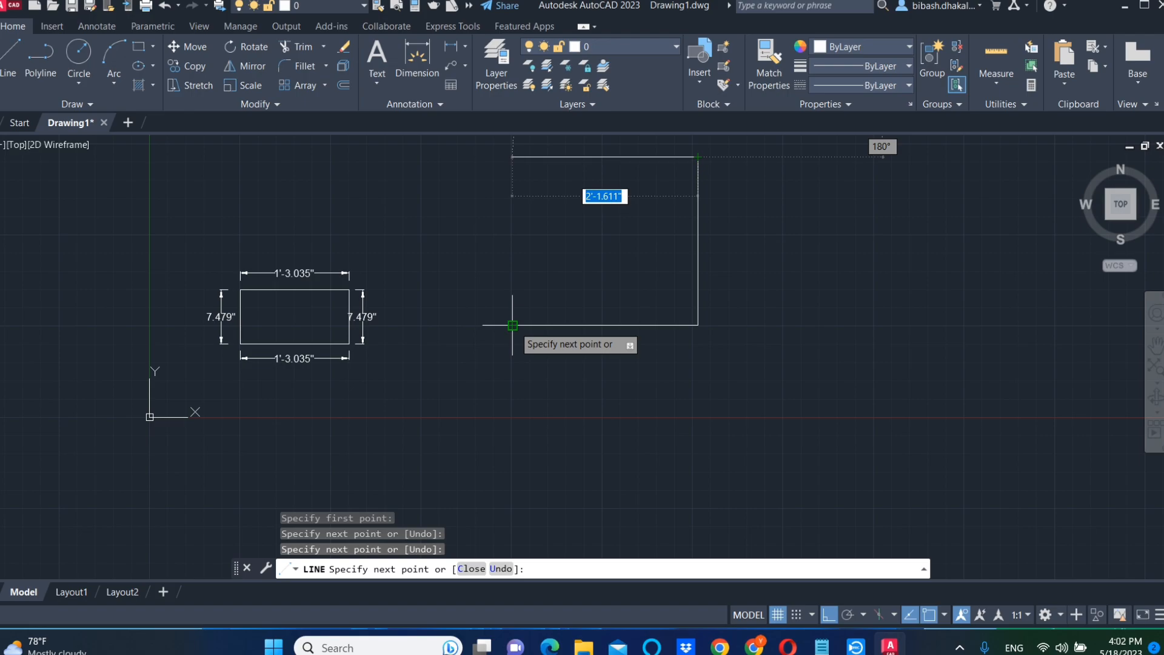
key("F8")
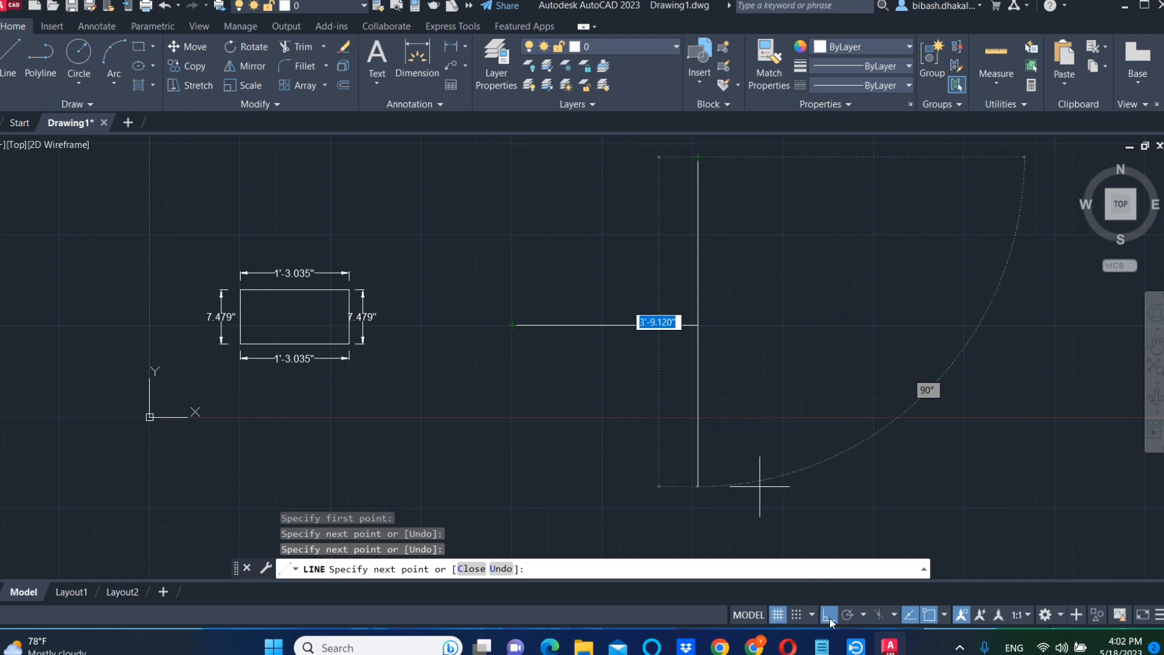
left_click(512, 325)
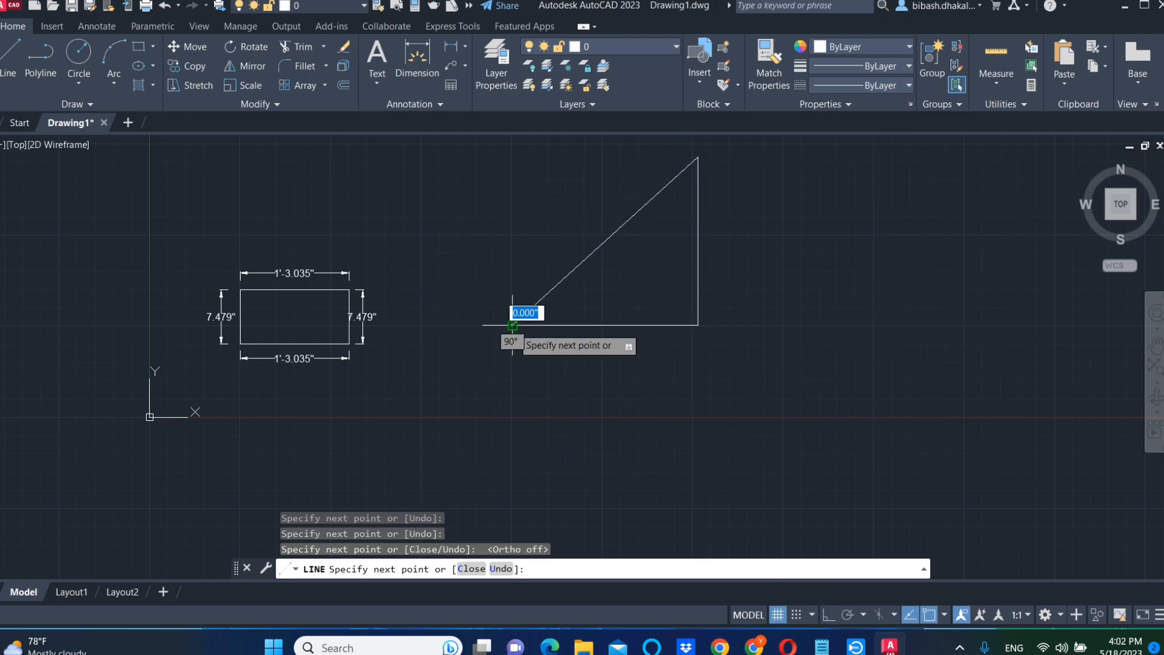
key("Return")
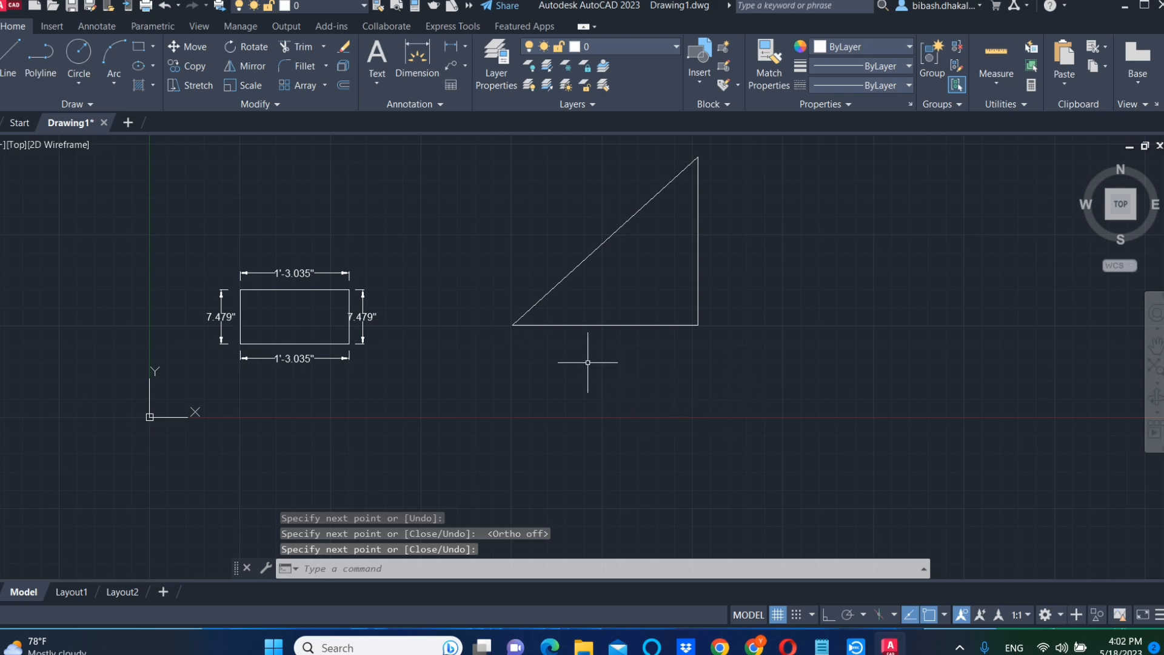
Add a linear dimension to the triangle's vertical side, placed outside the shape.
mouse_move(702, 262)
middle_mouse_down()
mouse_move(649, 309)
mouse_move(537, 358)
middle_mouse_up()
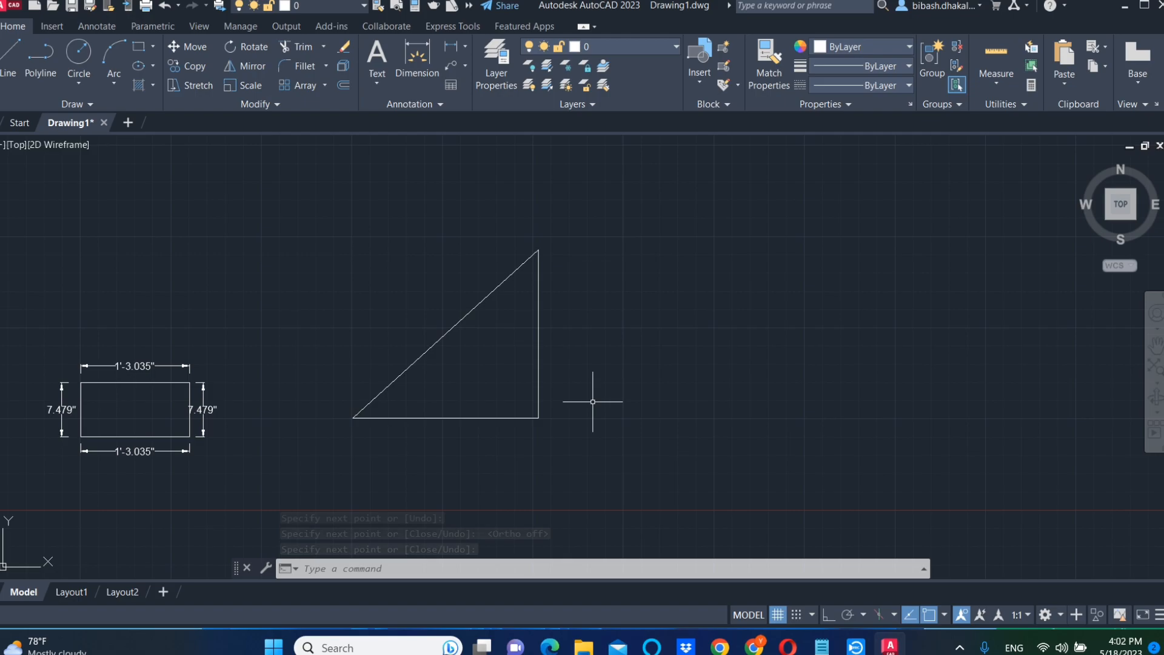
middle_click_drag(595, 395, 675, 333)
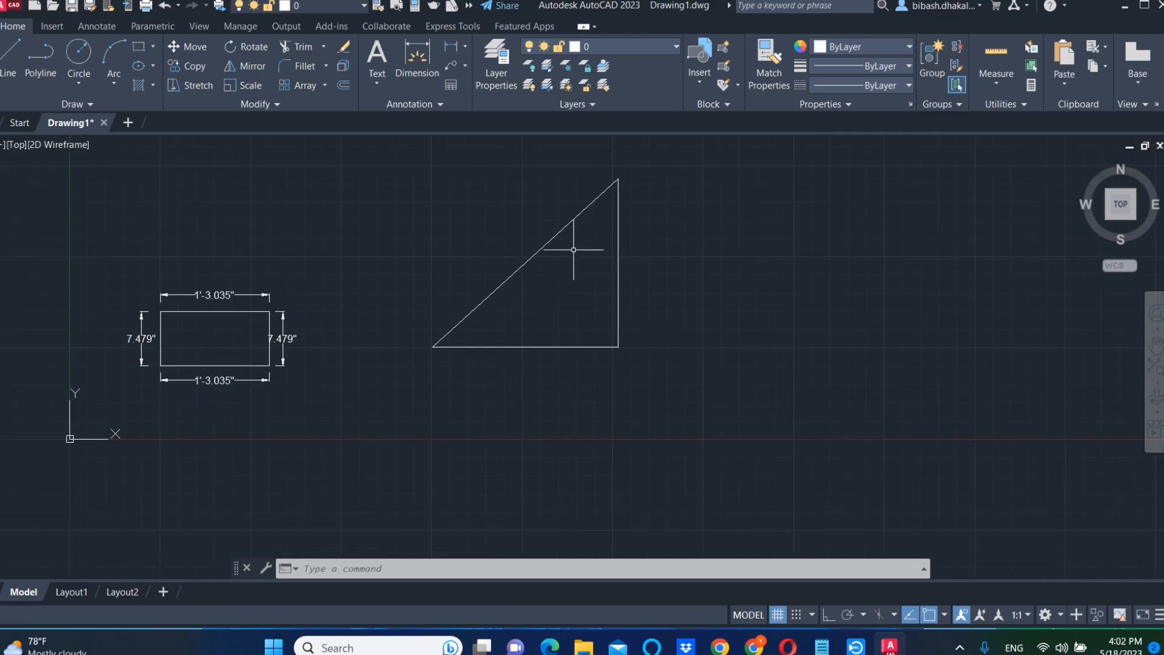
left_click(465, 47)
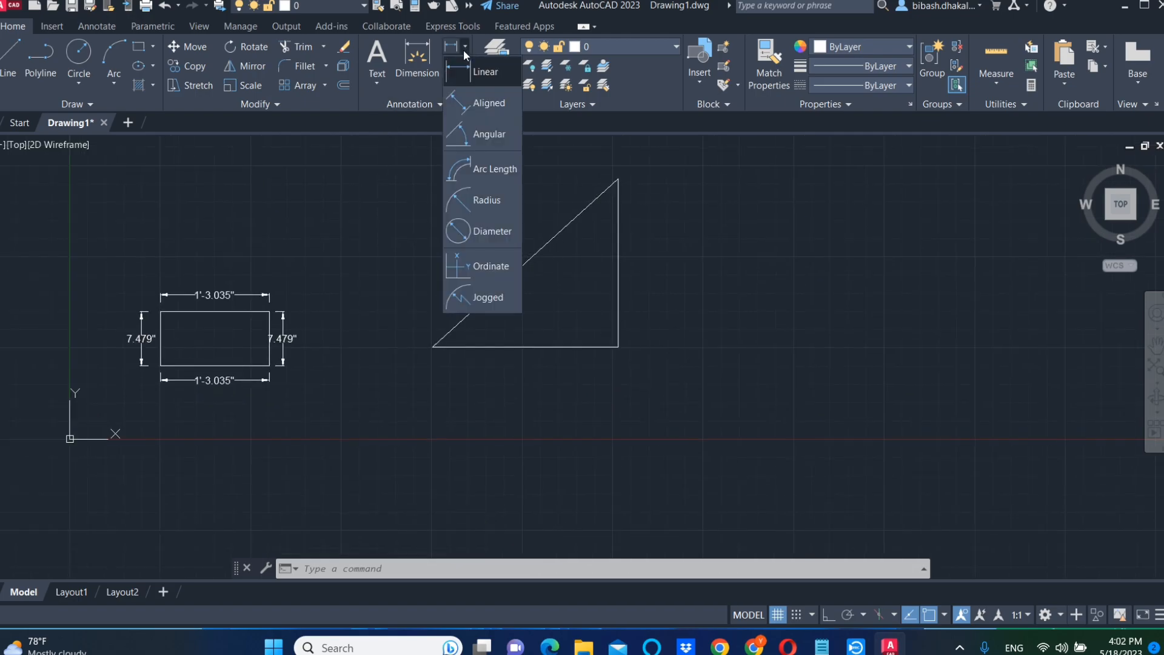
left_click(476, 71)
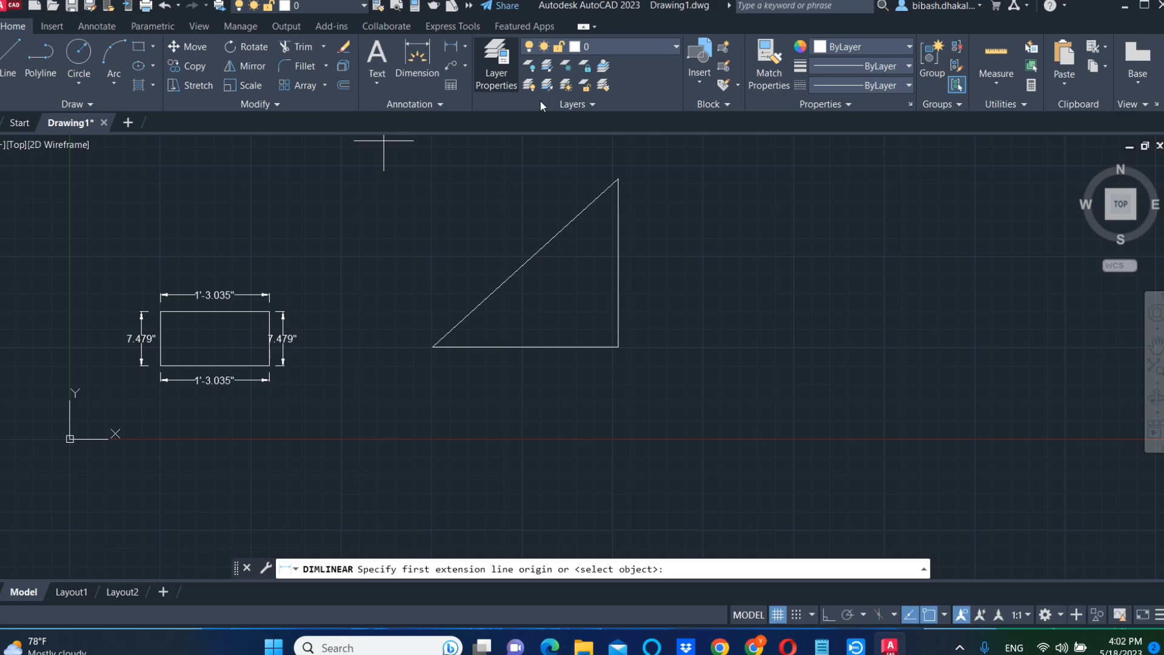
left_click(617, 179)
left_click(617, 347)
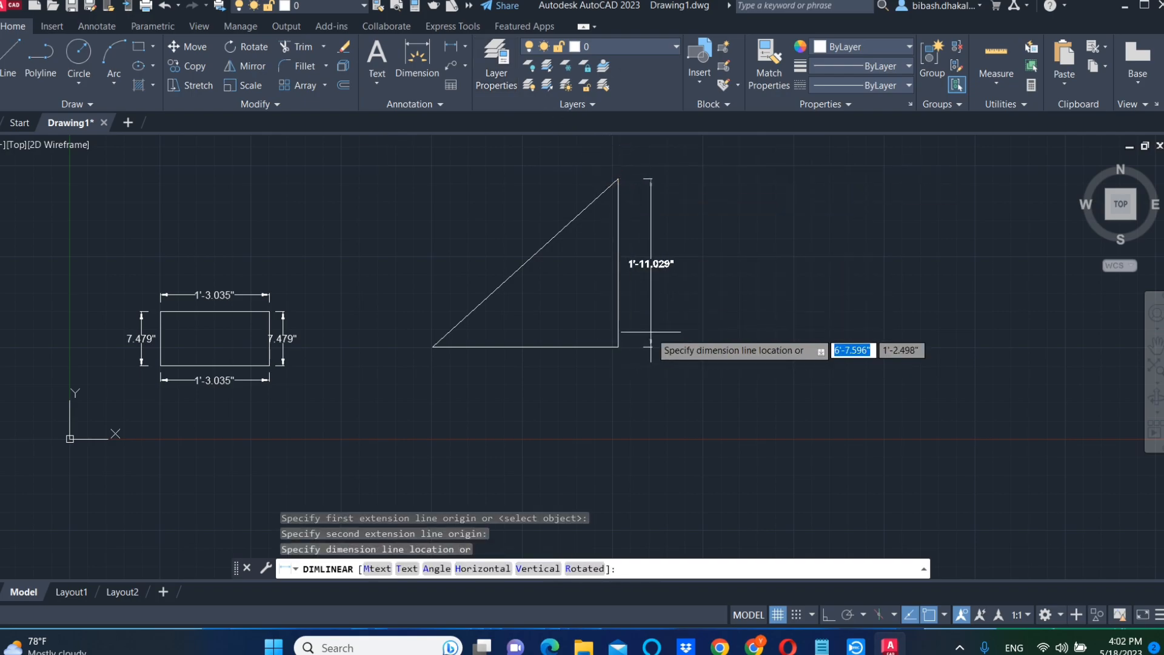
left_click(706, 328)
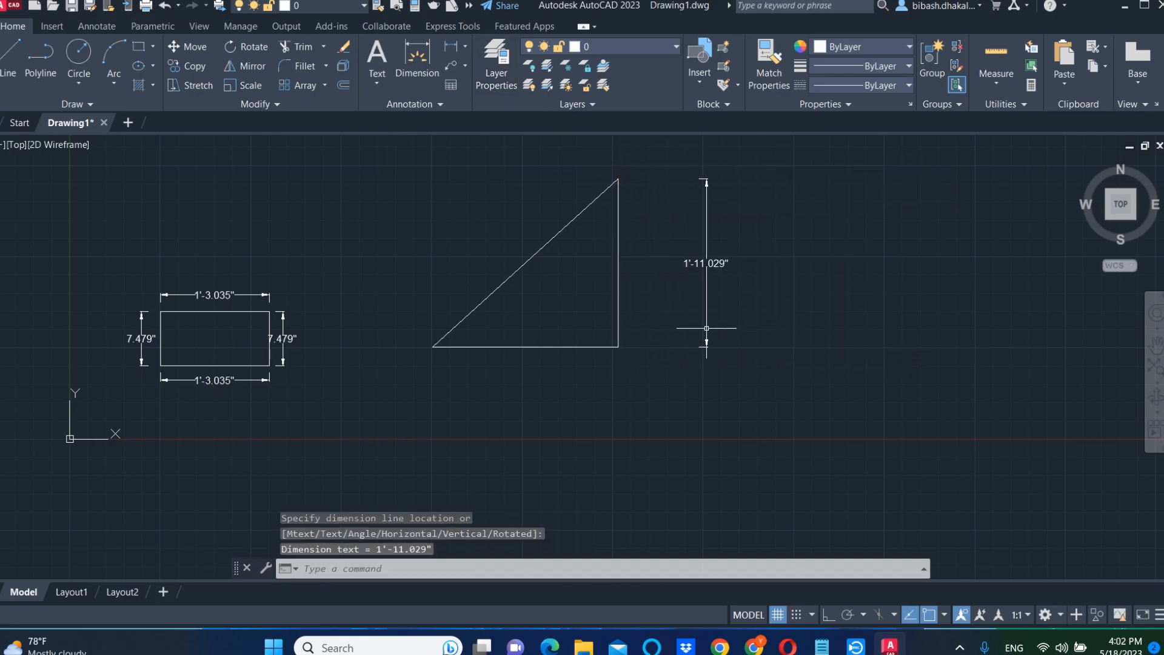
Add a linear dimension to the triangle's horizontal base, placed below the shape.
key("Return")
left_click(434, 347)
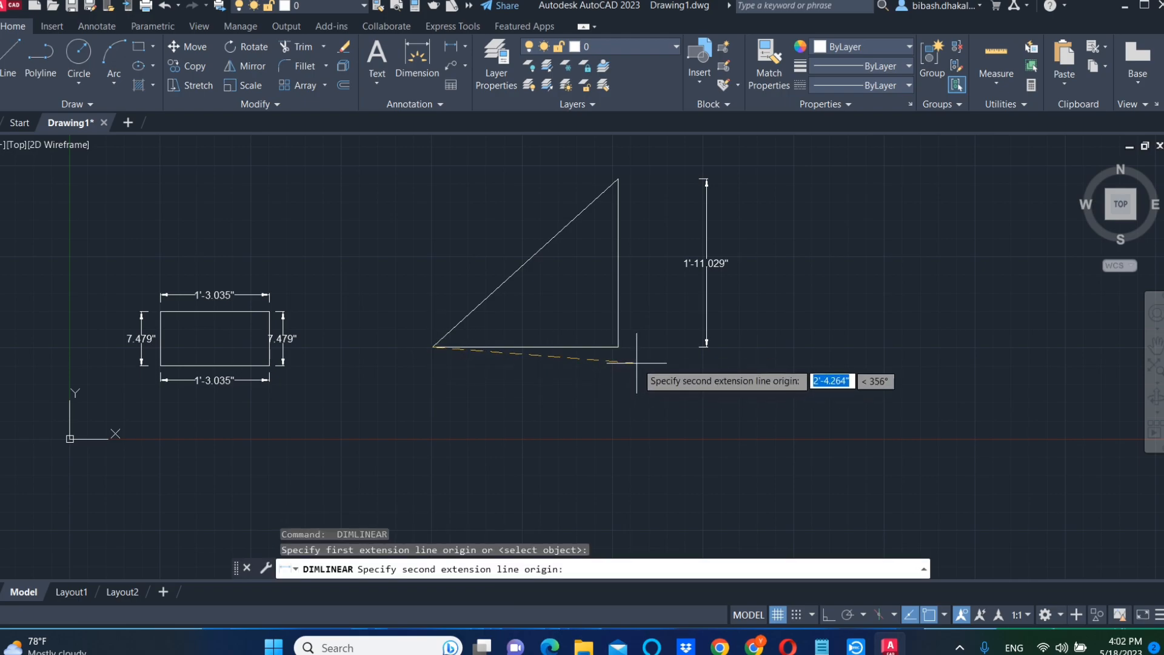
left_click(617, 347)
left_click(621, 417)
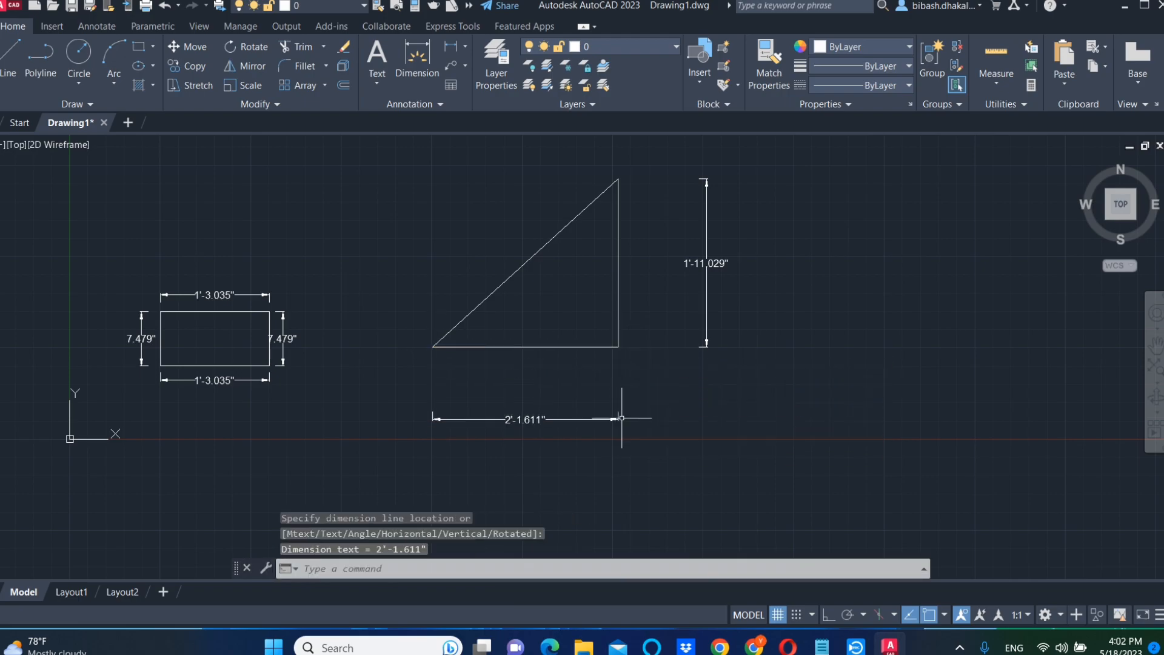
Try to dimension the triangle's sloping side with a linear dimension between its two endpoints.
key("Return")
left_click(434, 346)
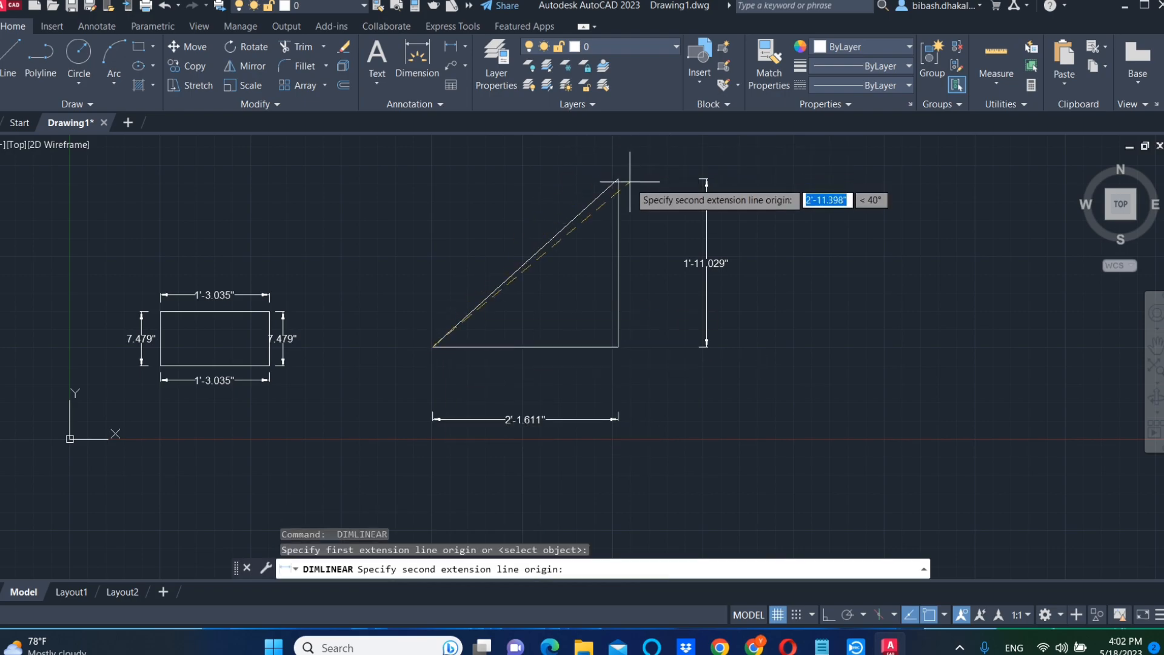
left_click(616, 179)
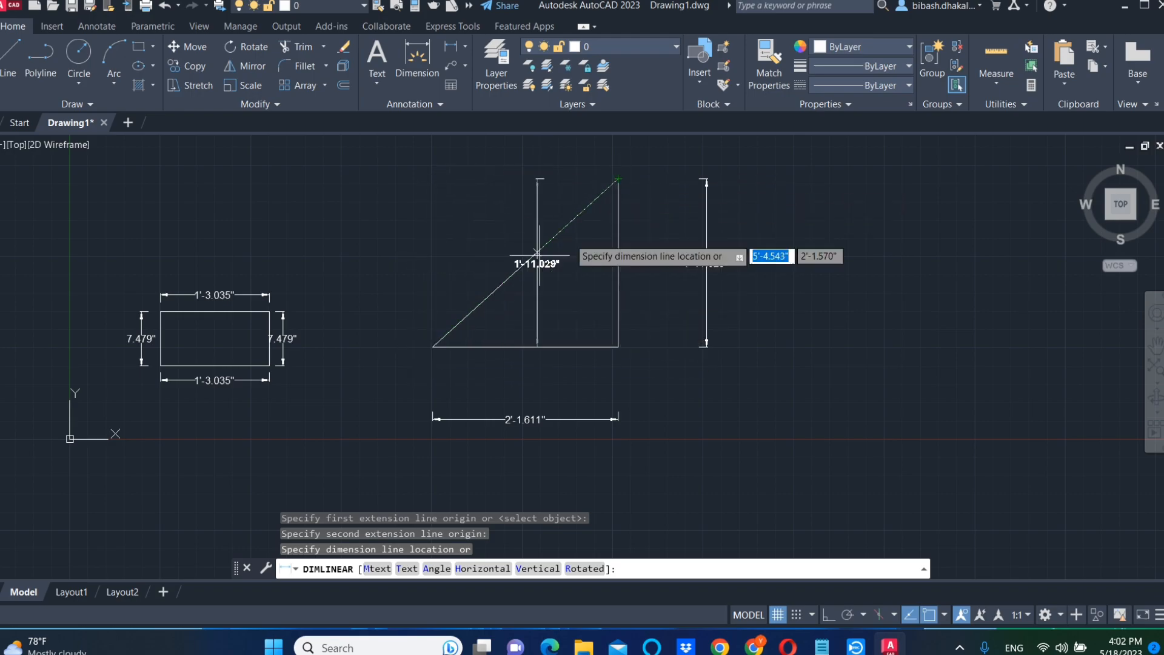
key("Escape")
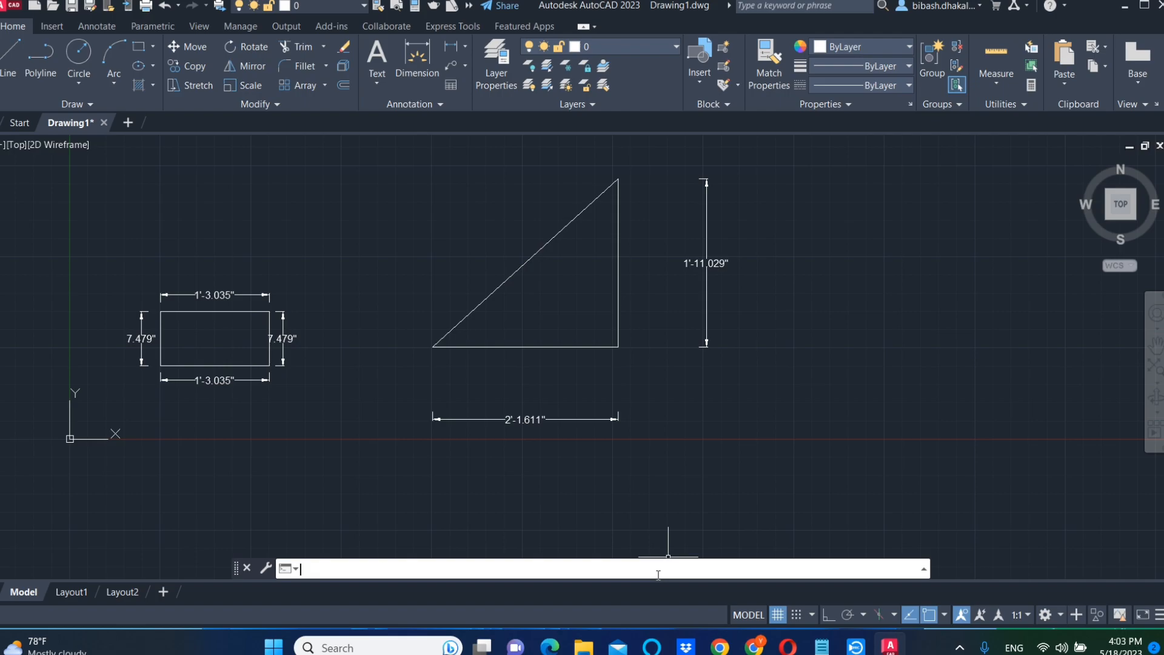
Add an aligned dimension to the triangle's sloping side, placed outside the shape and parallel to that side.
left_click(466, 46)
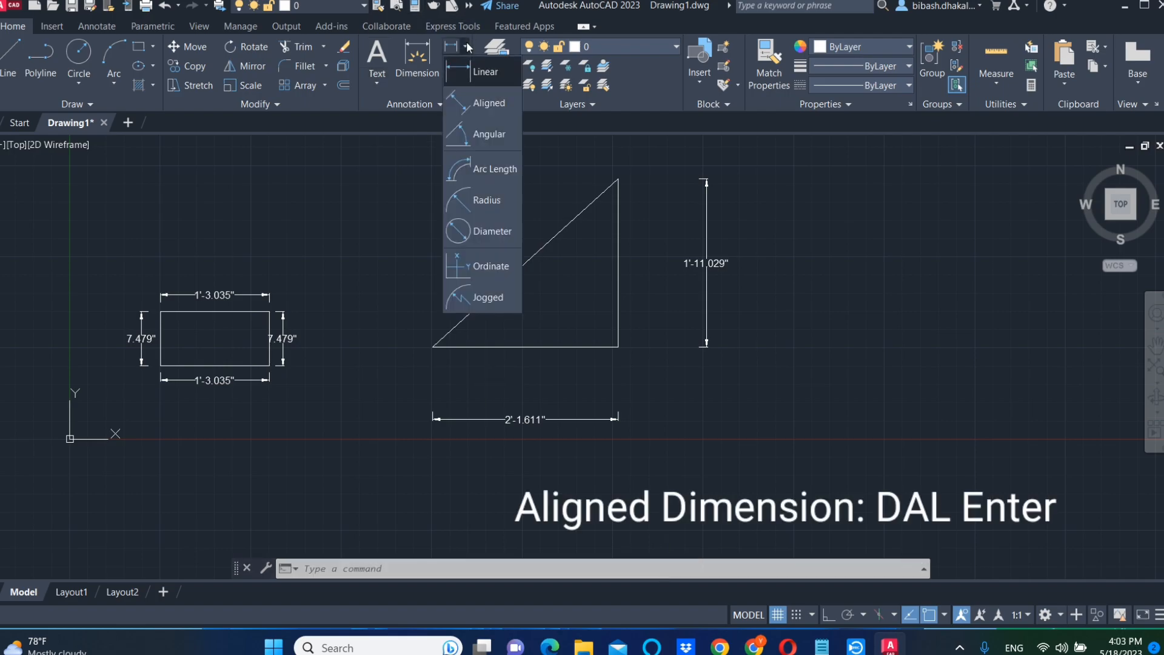
left_click(488, 103)
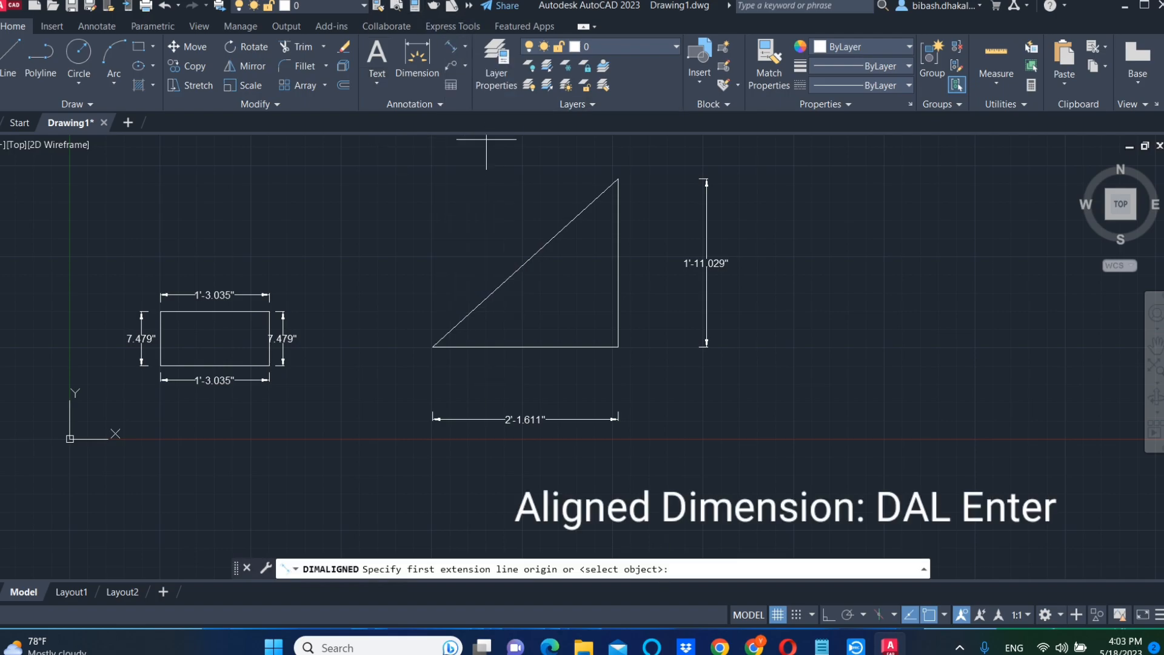
left_click(433, 347)
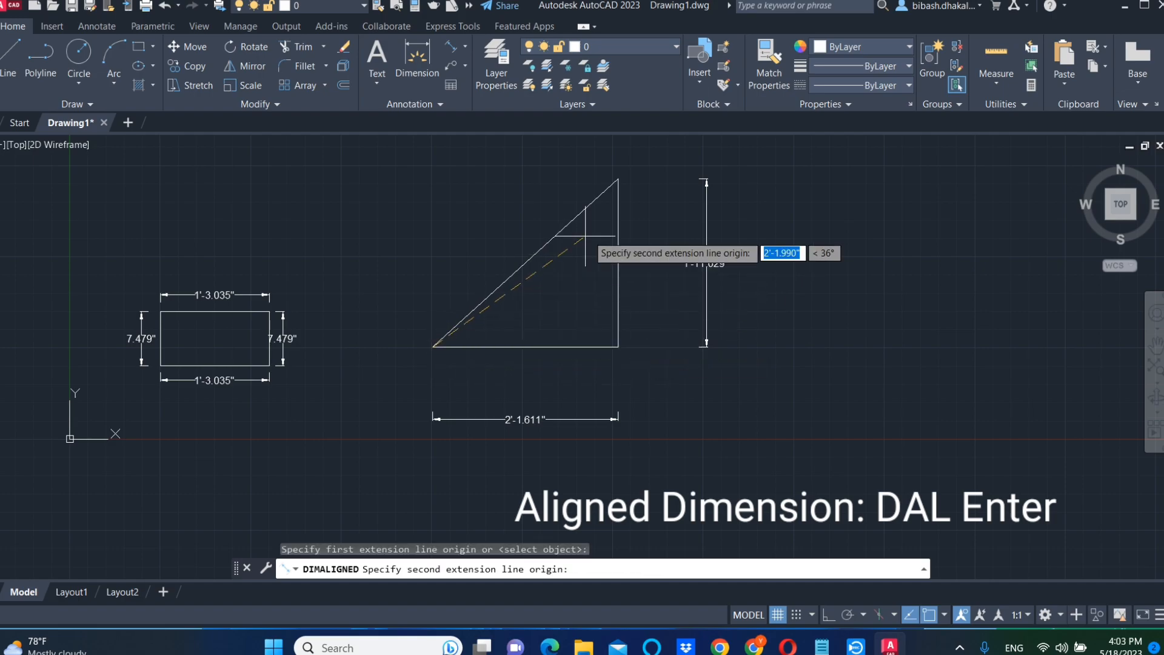
left_click(617, 179)
left_click(537, 170)
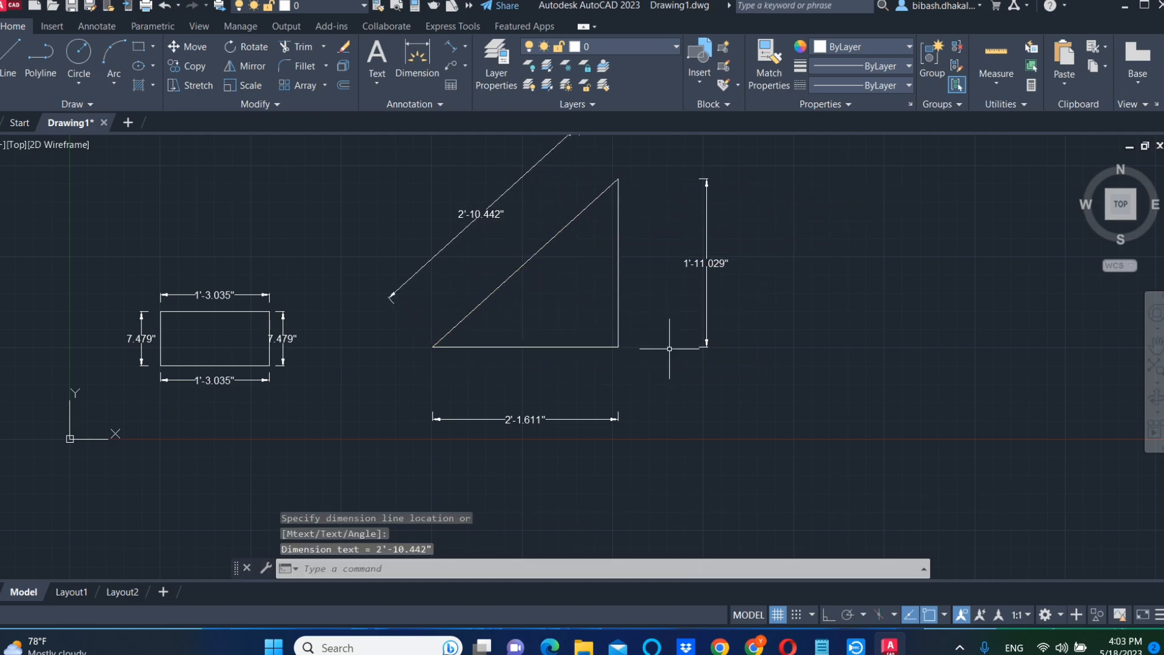
scroll(671, 346, "down", 2)
scroll(664, 390, "up", 2)
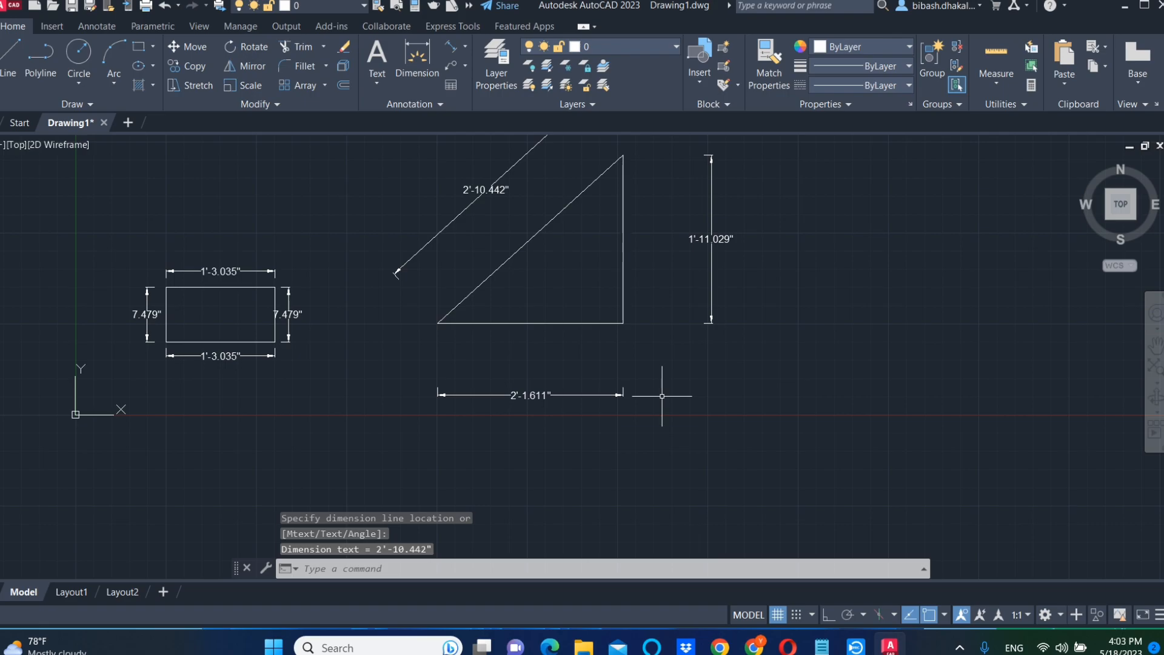
scroll(672, 296, "down", 2)
middle_click_drag(672, 297, 644, 363)
scroll(642, 384, "up", 2)
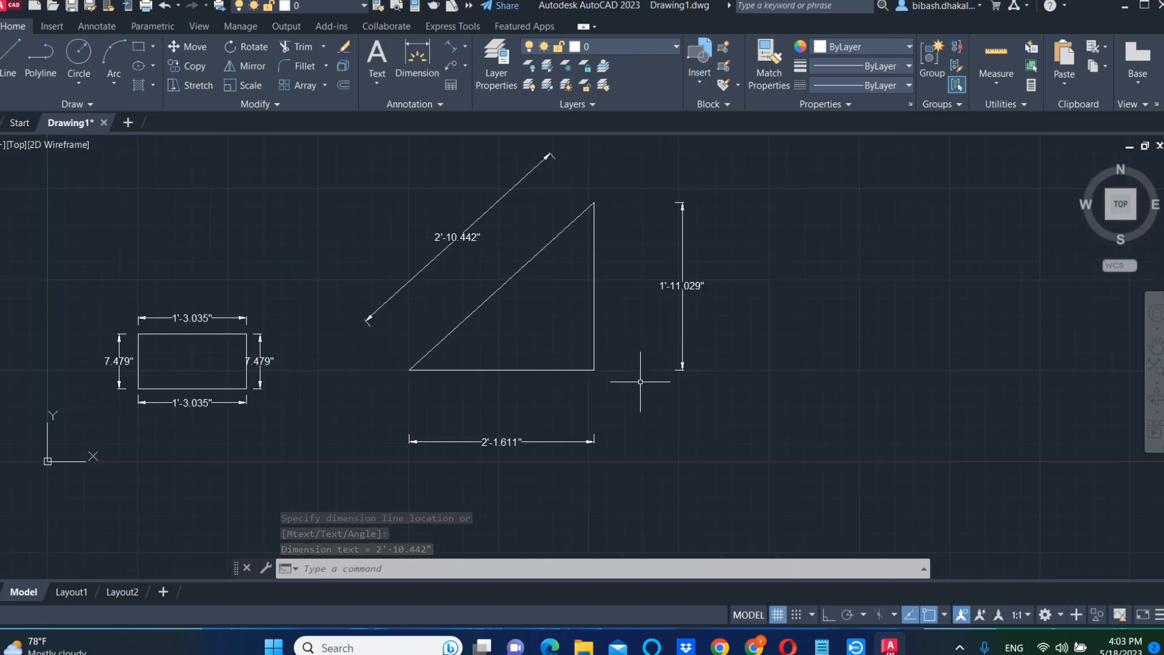
left_click(465, 48)
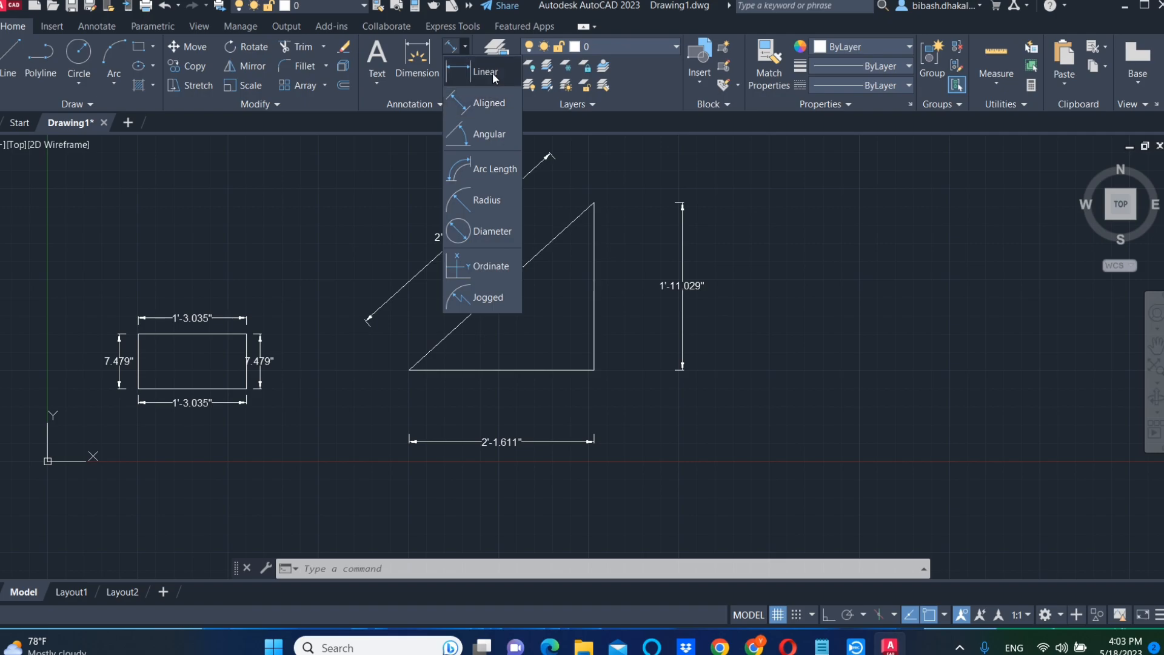
left_click(494, 78)
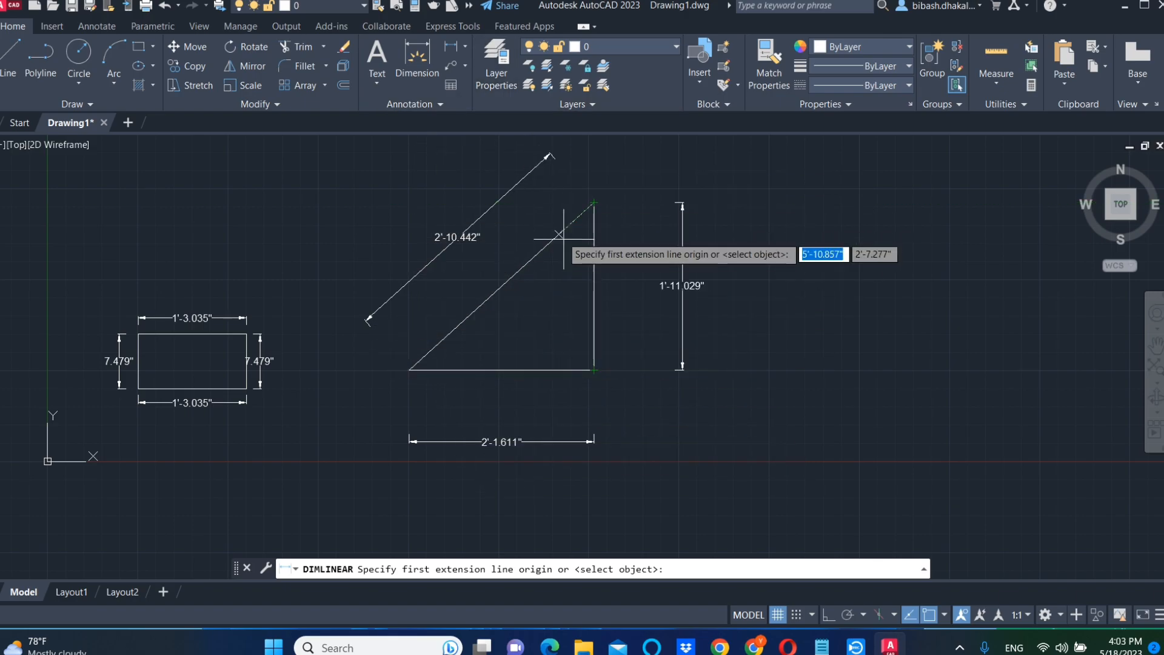
left_click(465, 46)
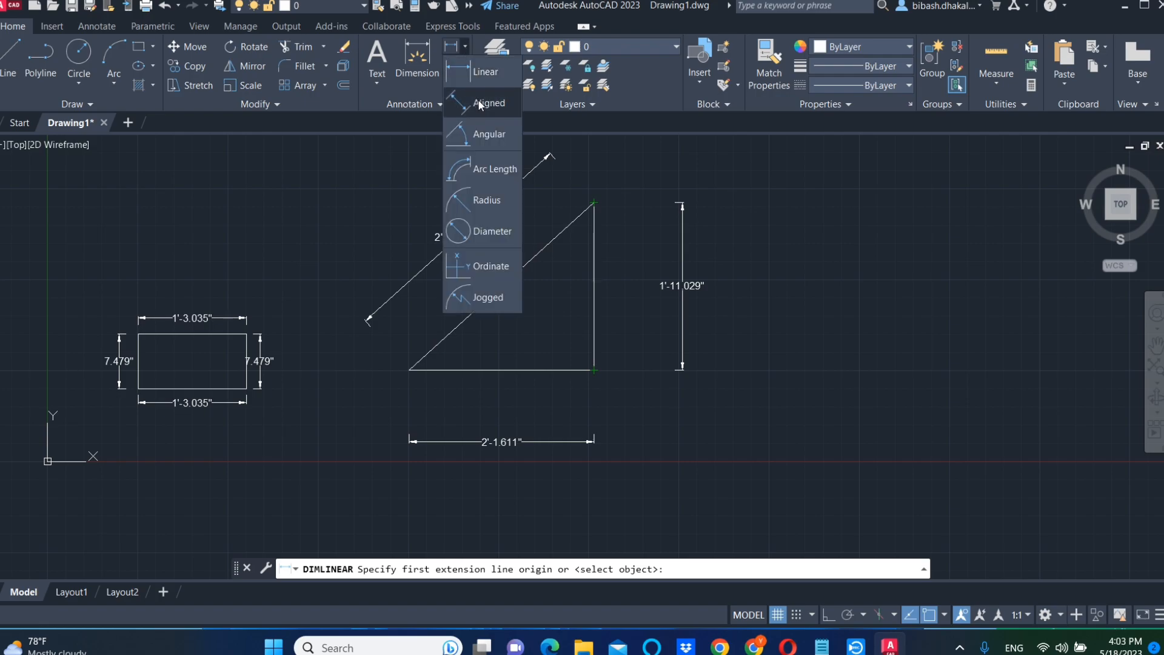
left_click(480, 104)
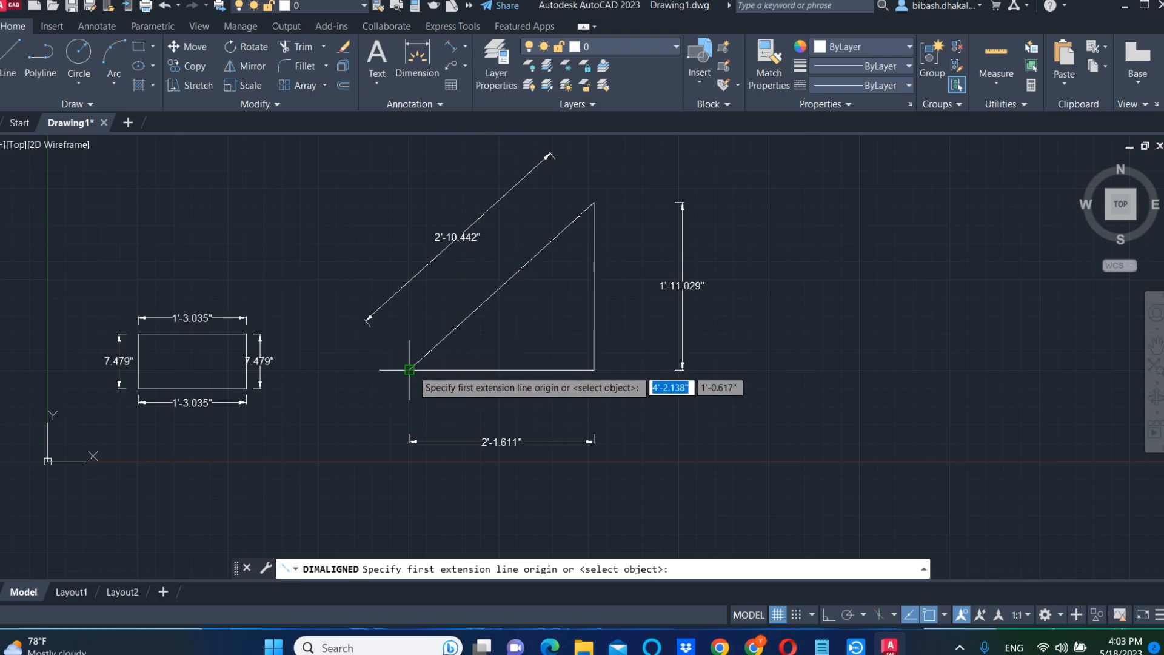
left_click(410, 369)
left_click(593, 204)
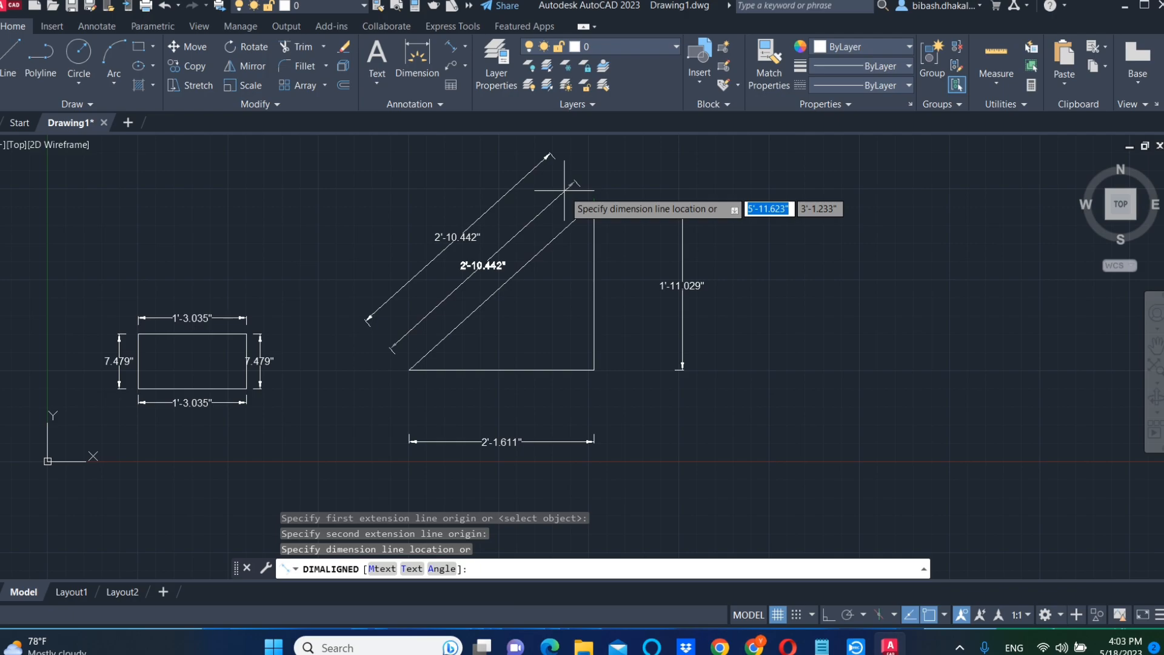
key("Escape")
Add an angular dimension between the triangle's sloping side and its base, with the arc placed inside the triangle.
scroll(559, 319, "down", 4)
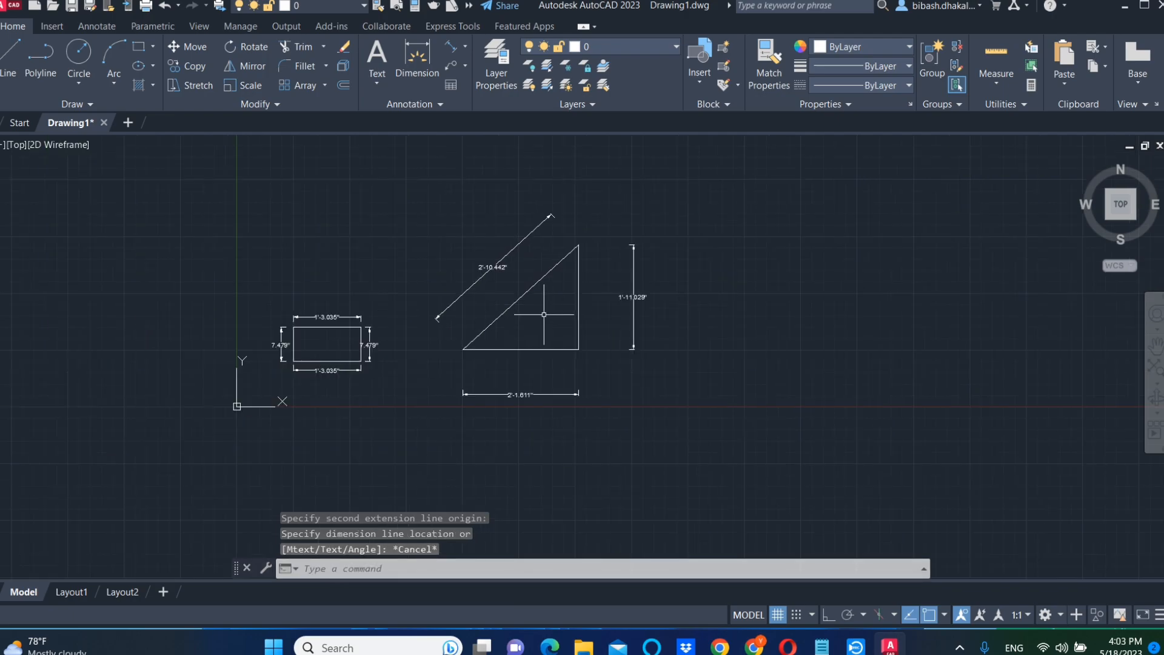
middle_click_drag(720, 364, 547, 362)
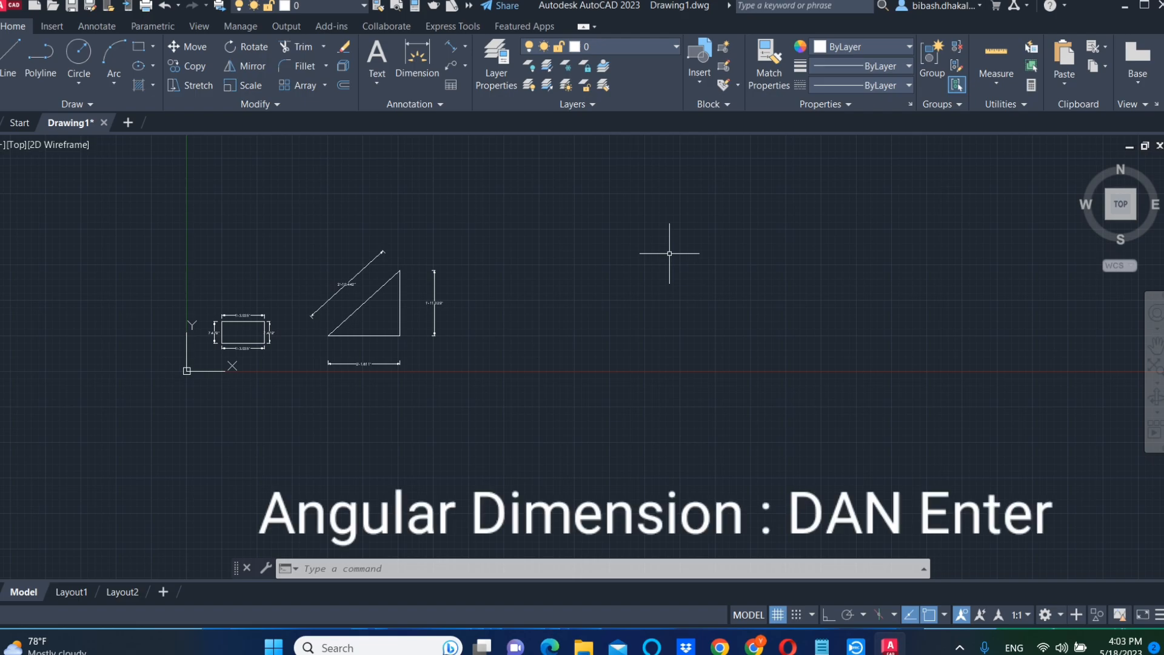
left_click(464, 47)
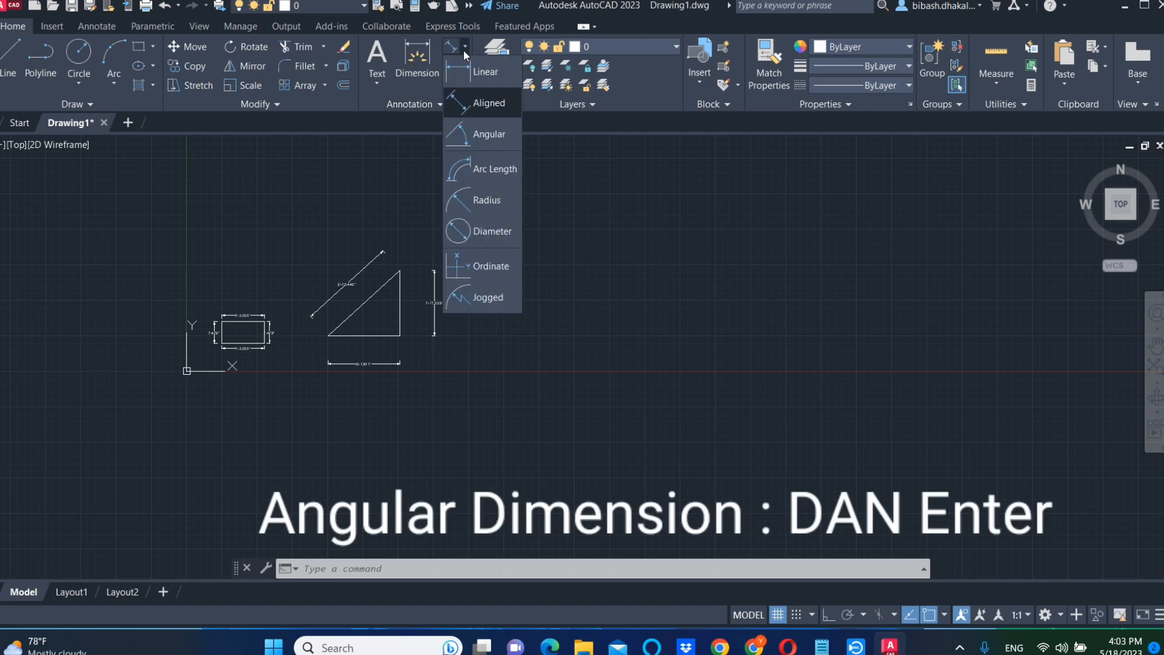
left_click(497, 133)
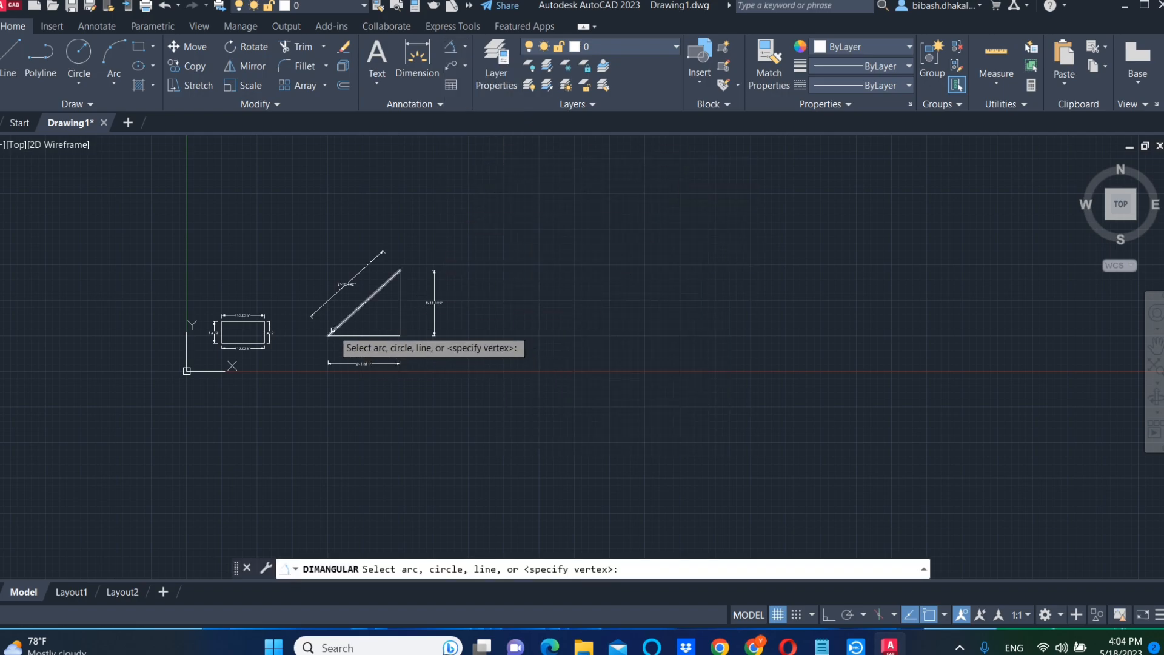
left_click(467, 53)
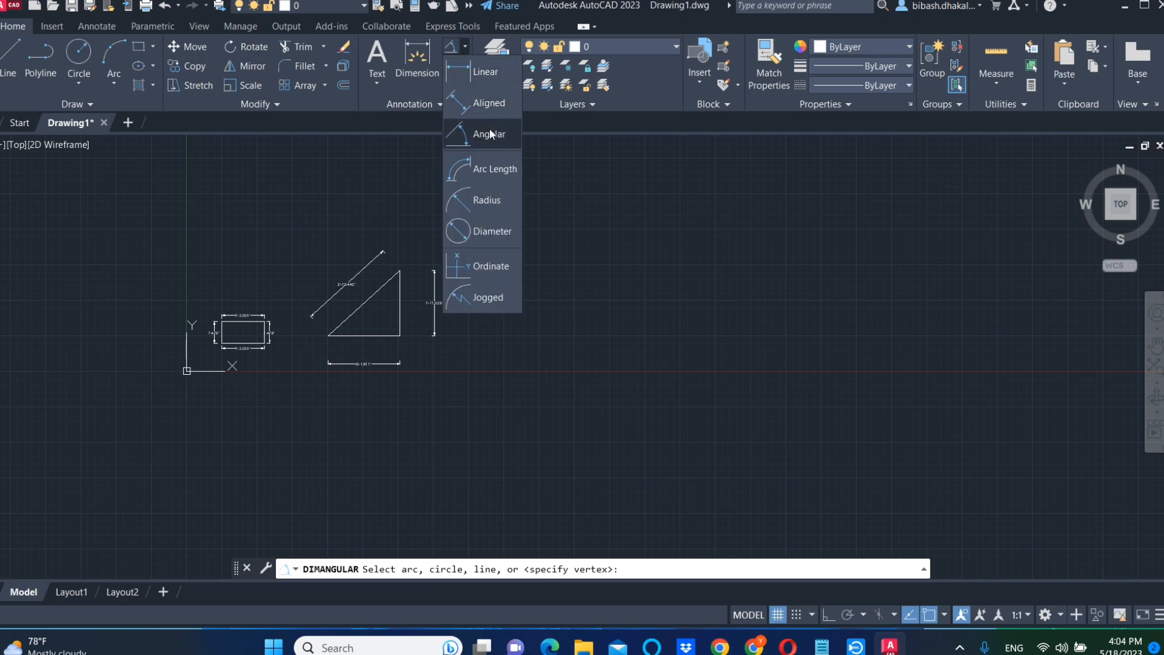
left_click(489, 129)
scroll(332, 359, "up", 4)
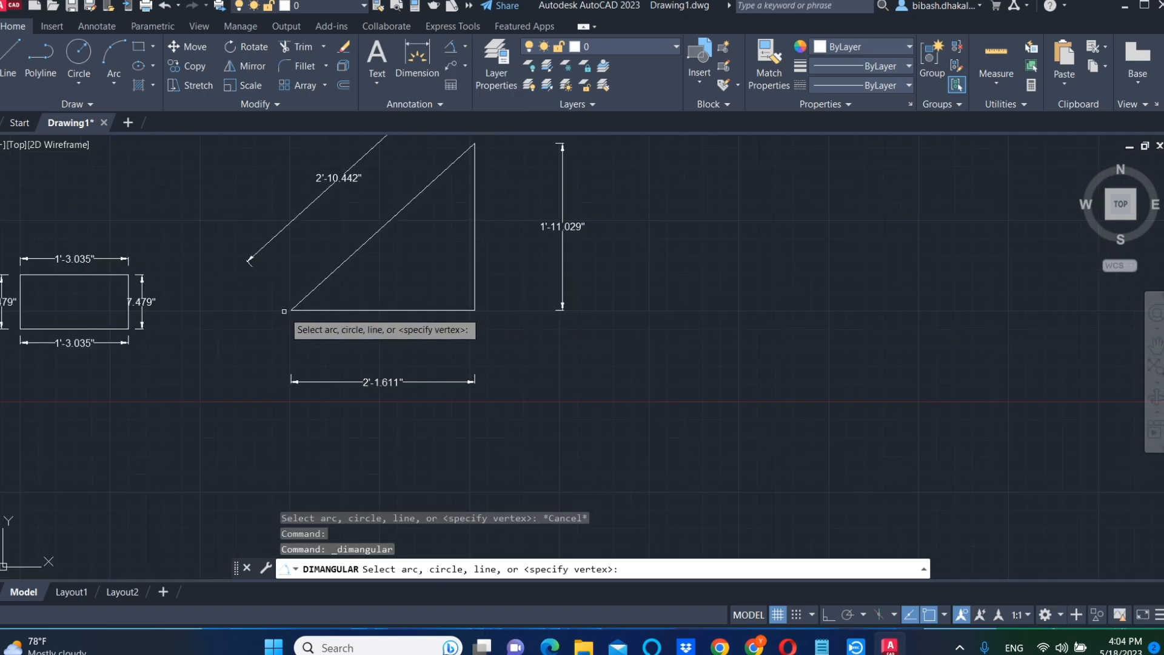
left_click(296, 304)
left_click(311, 310)
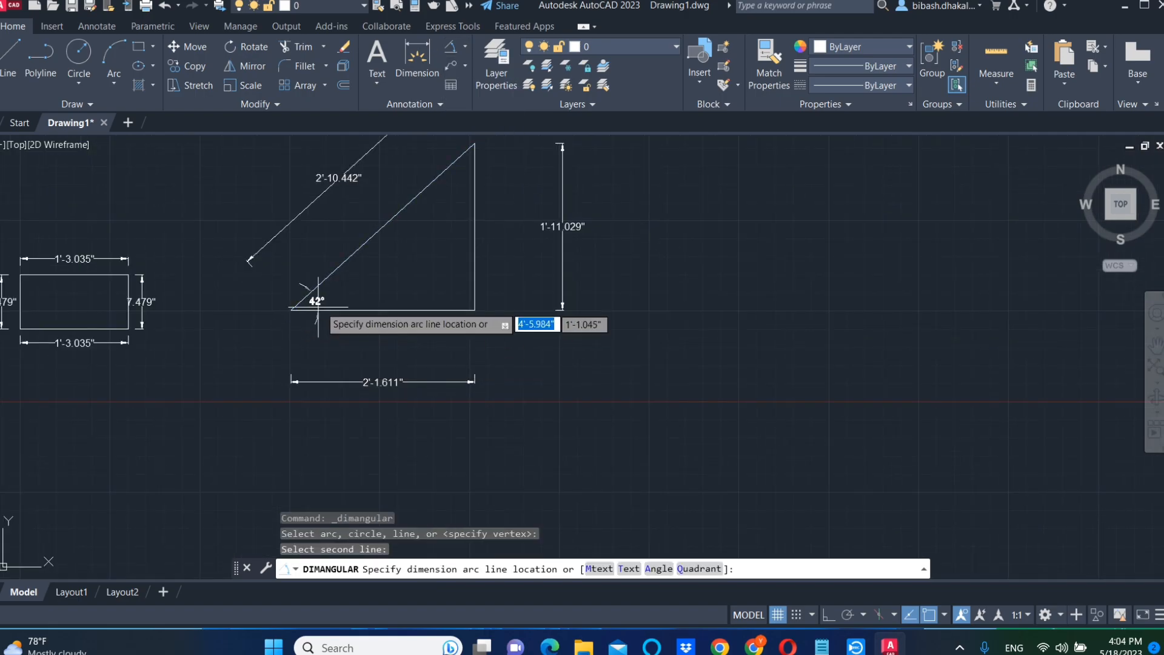
left_click(355, 292)
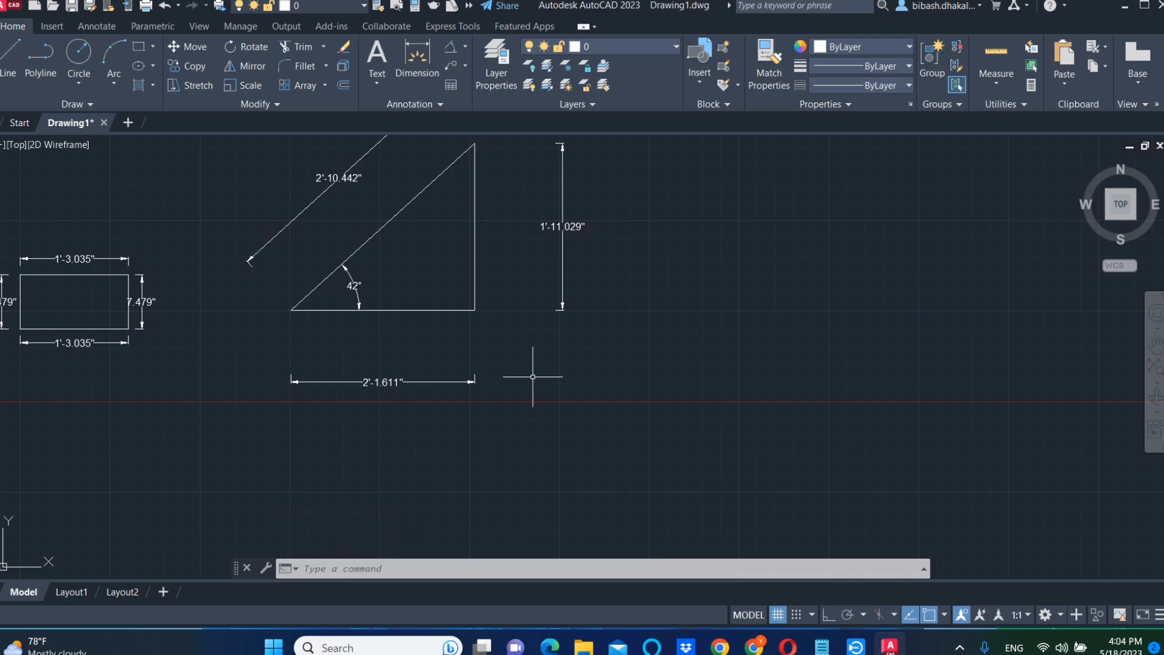
Draw a circle with a radius of about 1'-3.3" in the empty area beyond the triangle's vertical side.
scroll(542, 370, "down", 2)
middle_click_drag(605, 343, 424, 401)
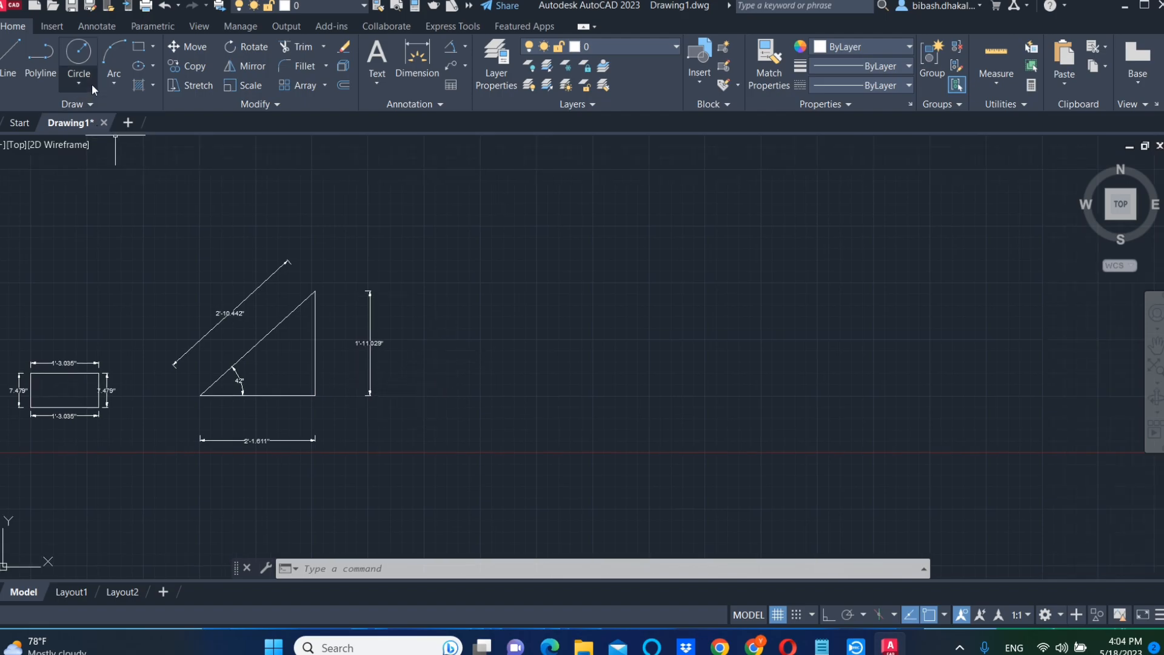
left_click(79, 53)
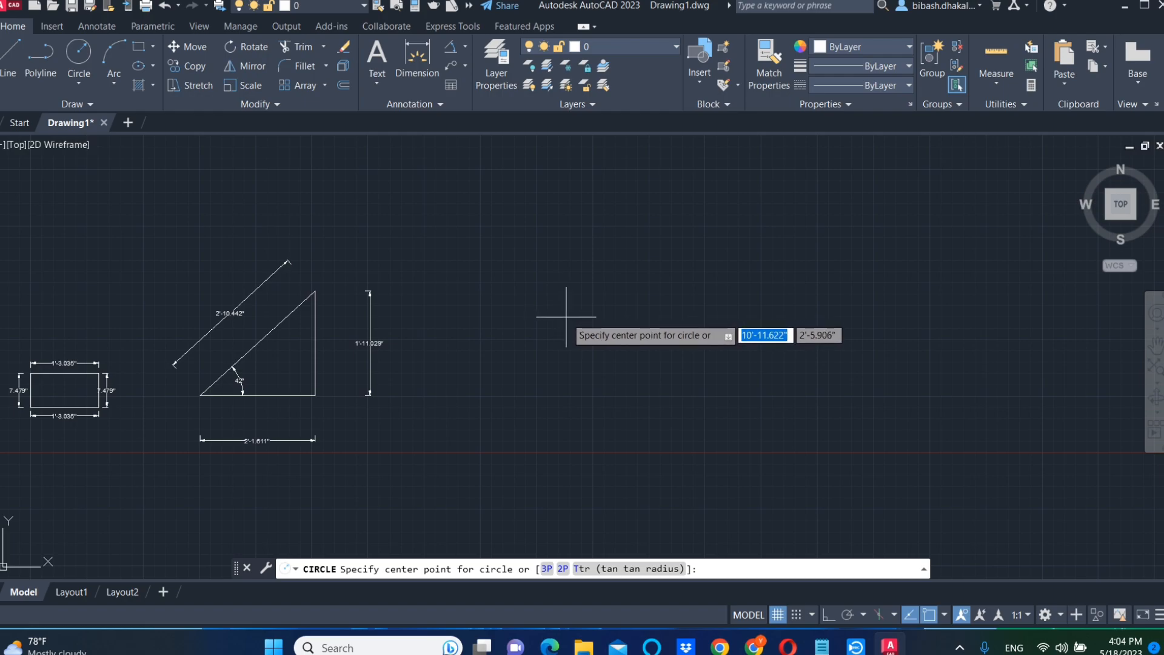
left_click(571, 291)
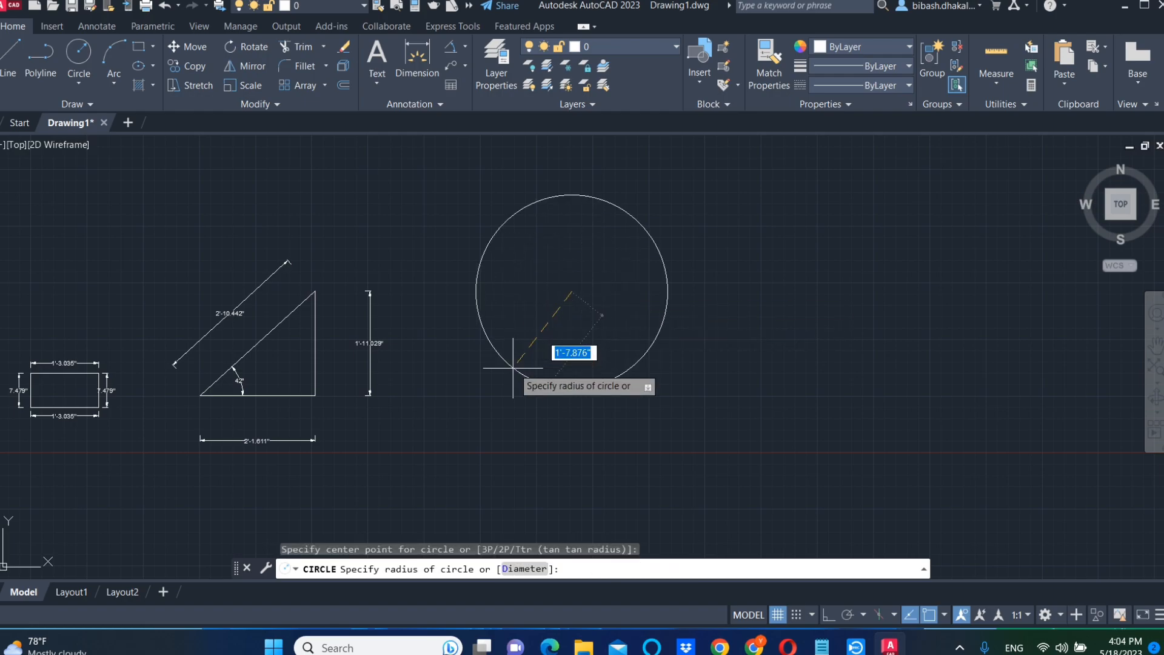
left_click(539, 352)
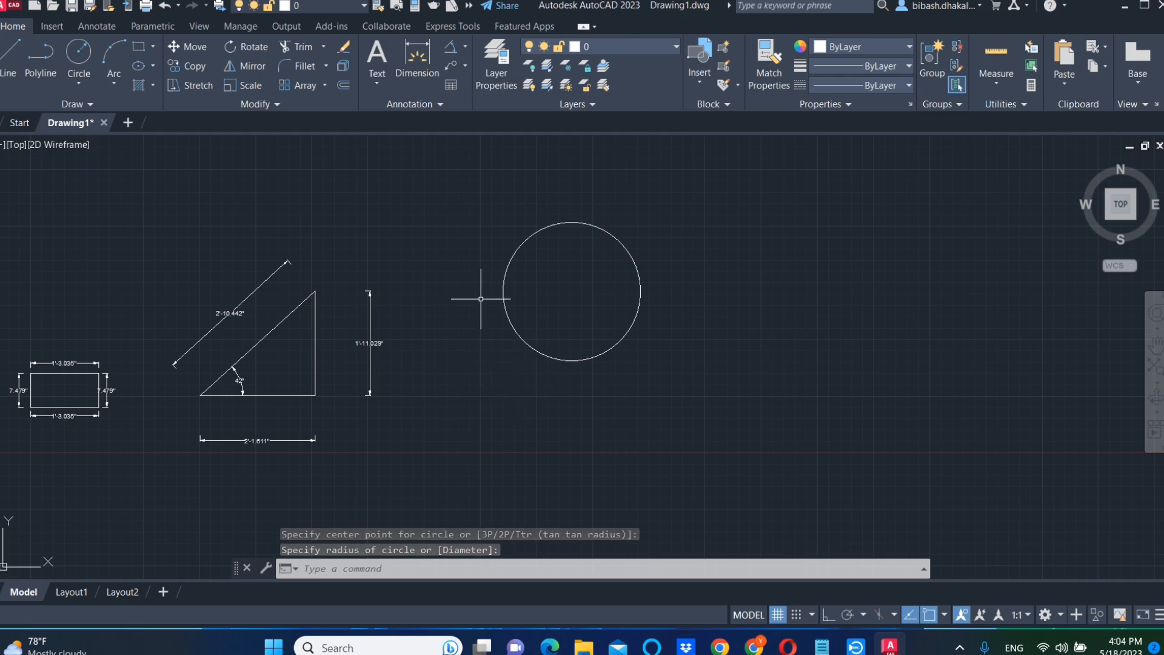
Try a radius dimension with its text inside the circle near the center, and undo it.
left_click(464, 46)
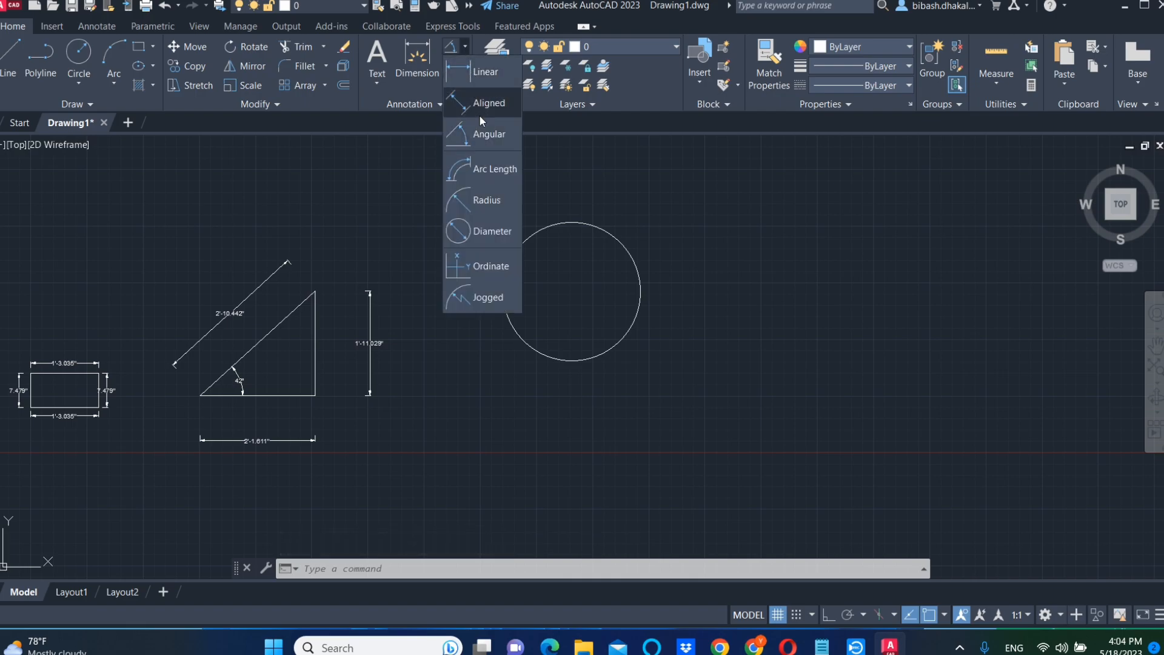
left_click(486, 200)
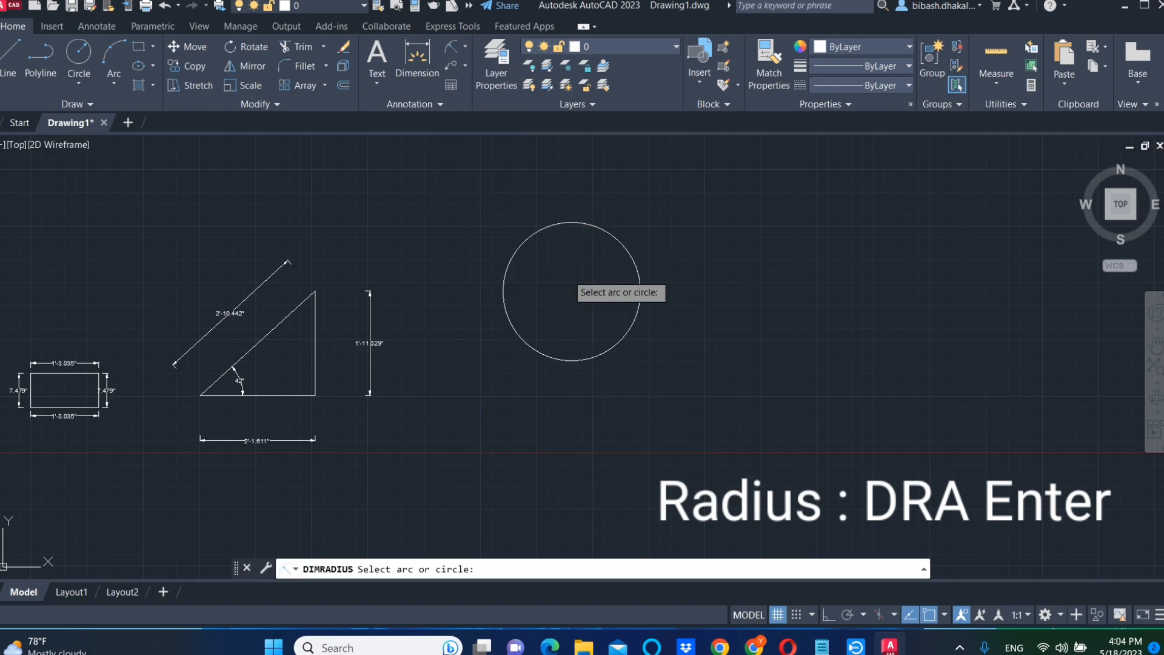
left_click(566, 272)
left_click(489, 209)
left_click(584, 295)
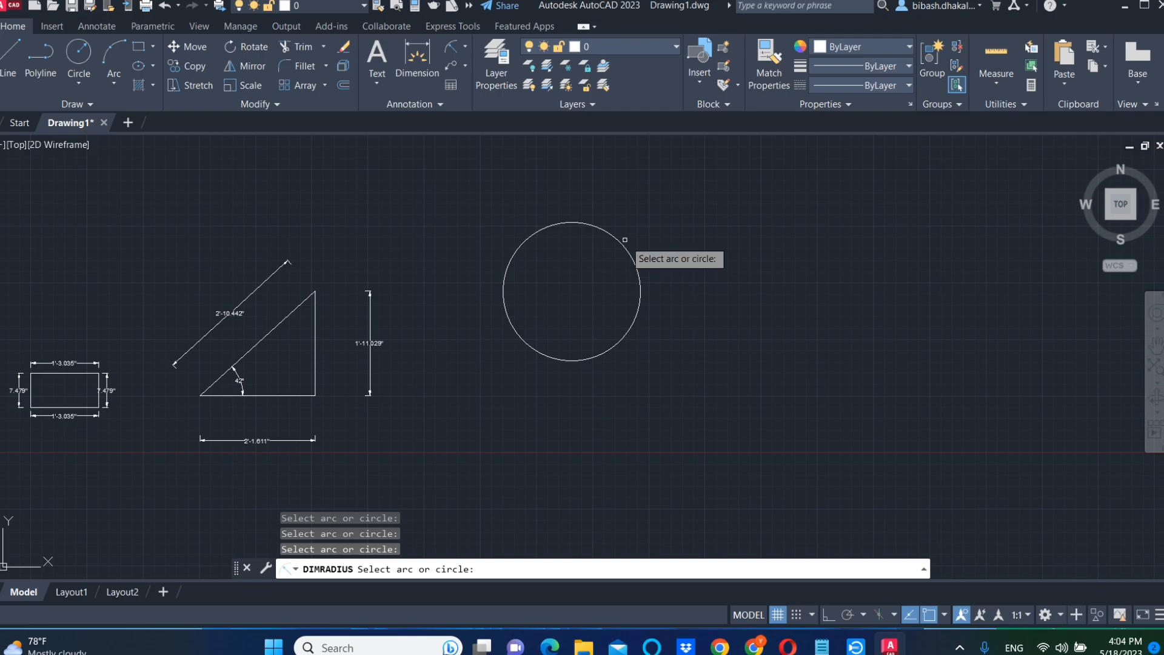
left_click(626, 240)
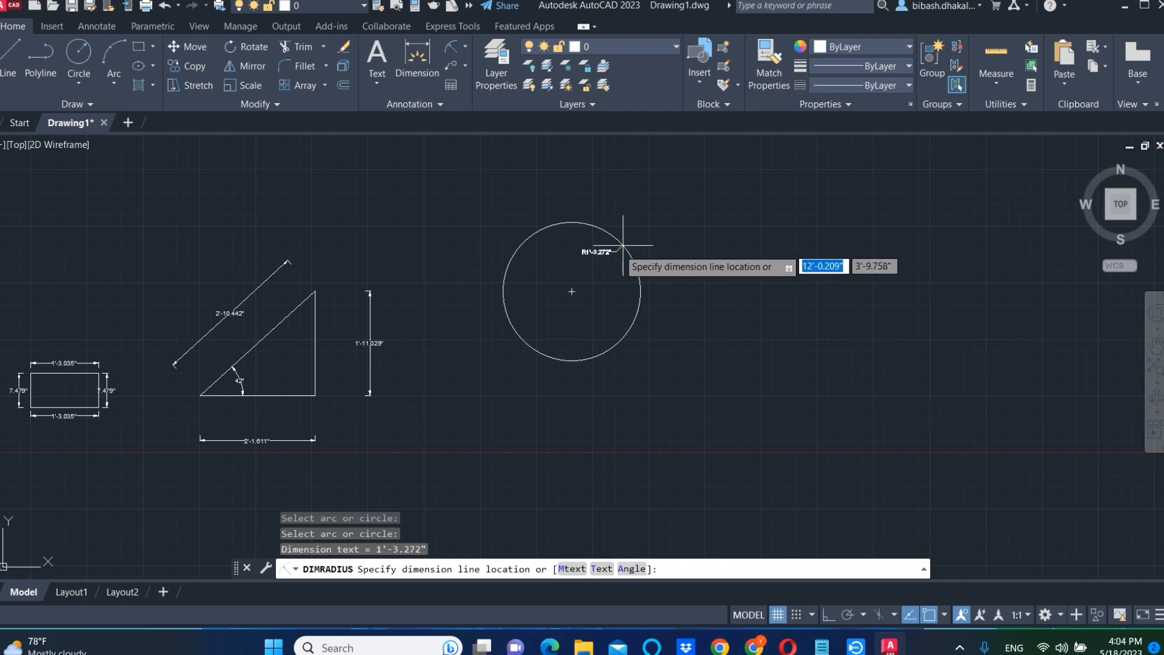
left_click(572, 290)
scroll(564, 333, "up", 6)
middle_click_drag(573, 313, 538, 524)
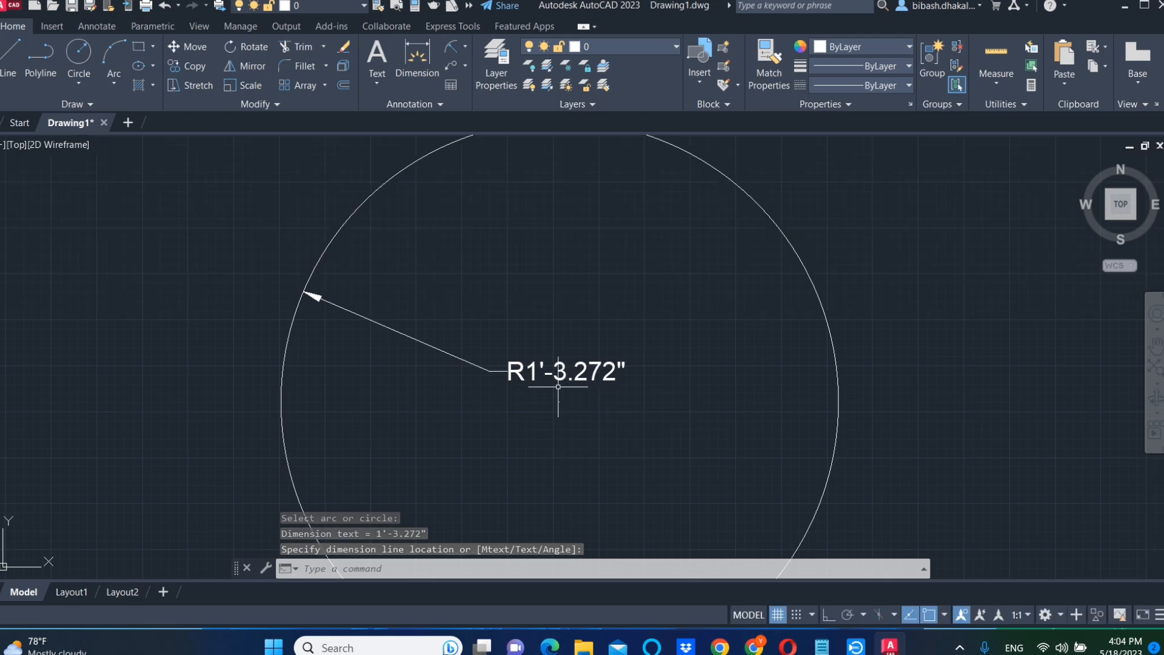
scroll(558, 386, "down", 6)
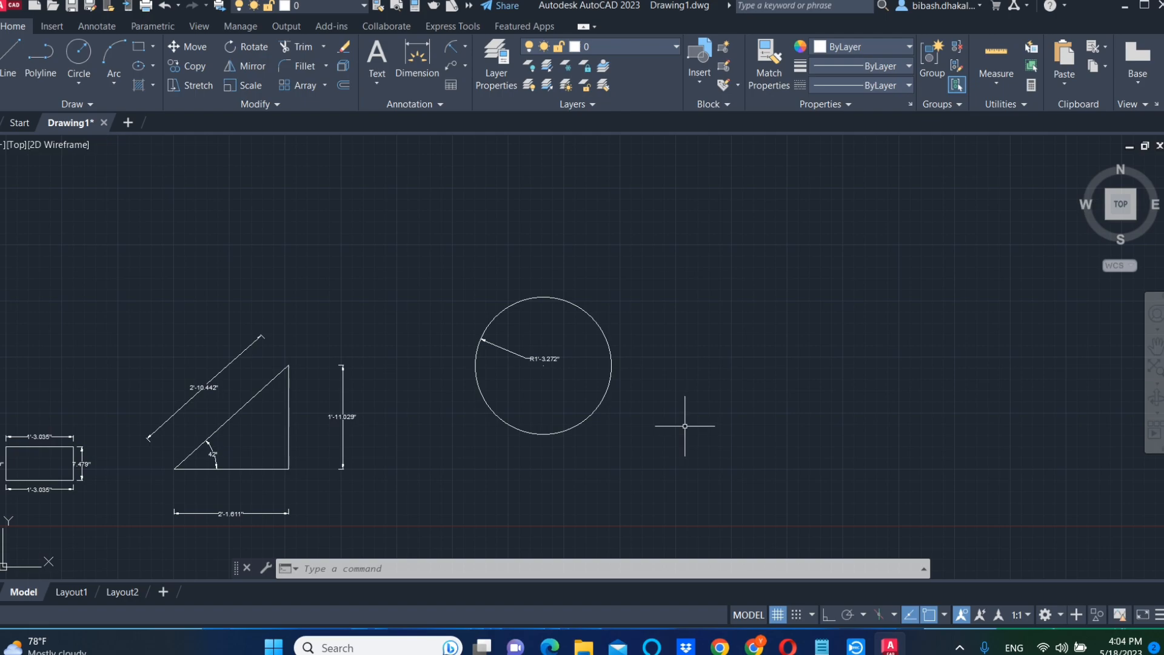
key("ctrl+z")
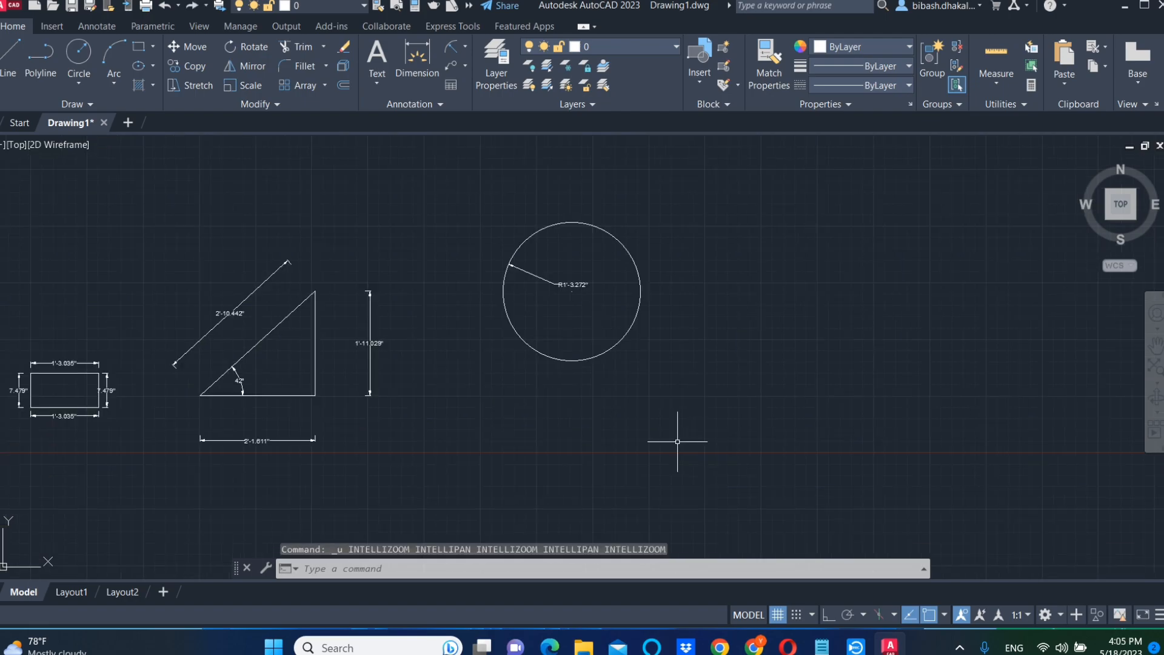
key("ctrl+z")
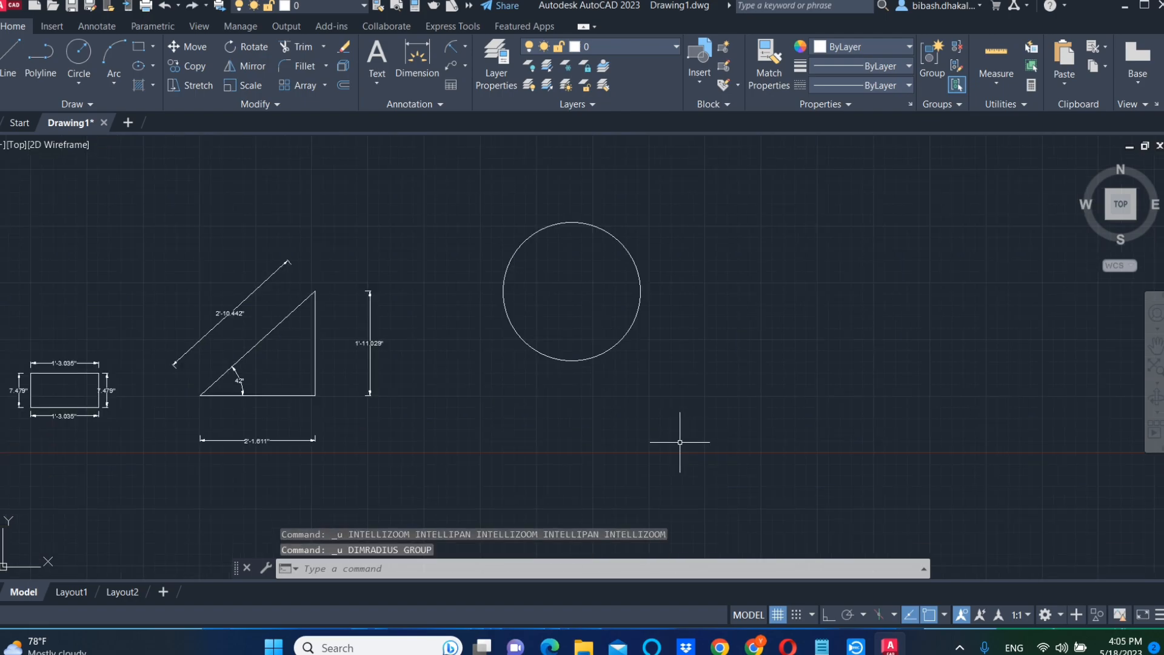
Add a radius dimension to the circle with its text placed outside, above and to the left of the circle.
left_click(465, 46)
left_click(486, 198)
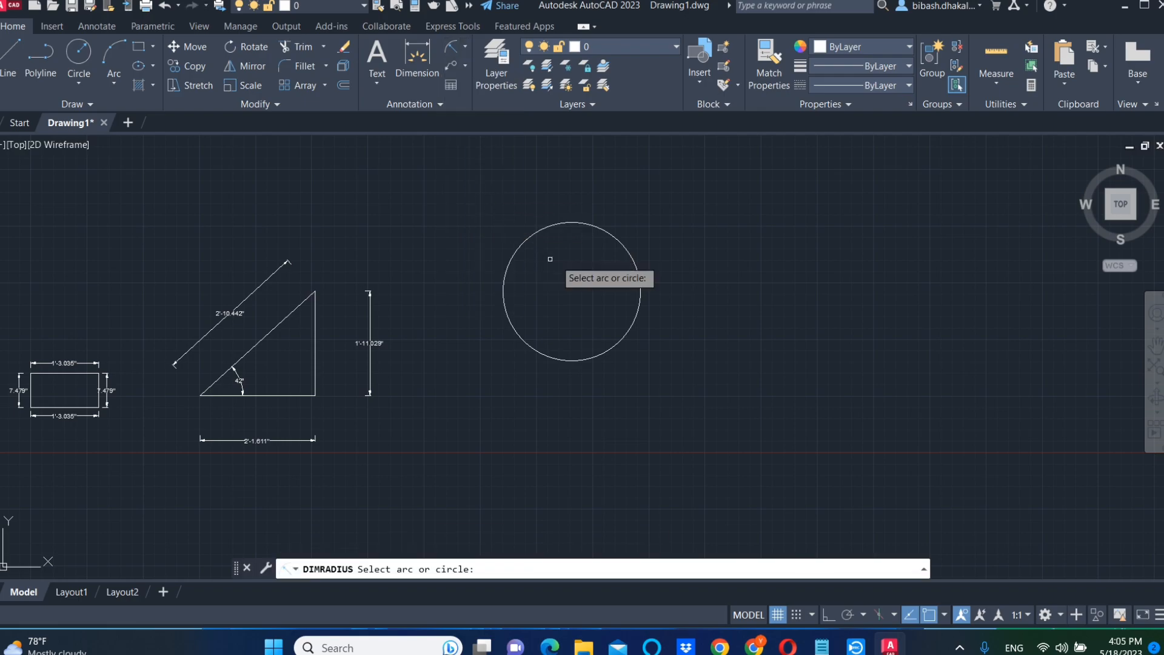
left_click(572, 224)
left_click(472, 198)
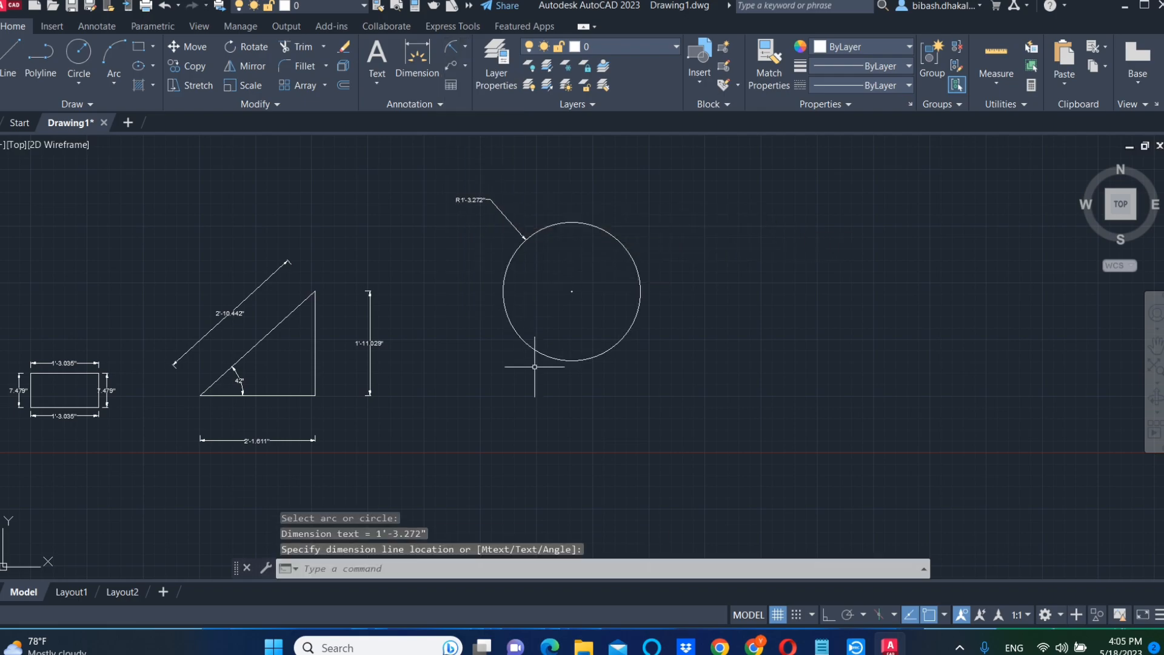
scroll(475, 181, "up", 4)
scroll(439, 242, "up", 2)
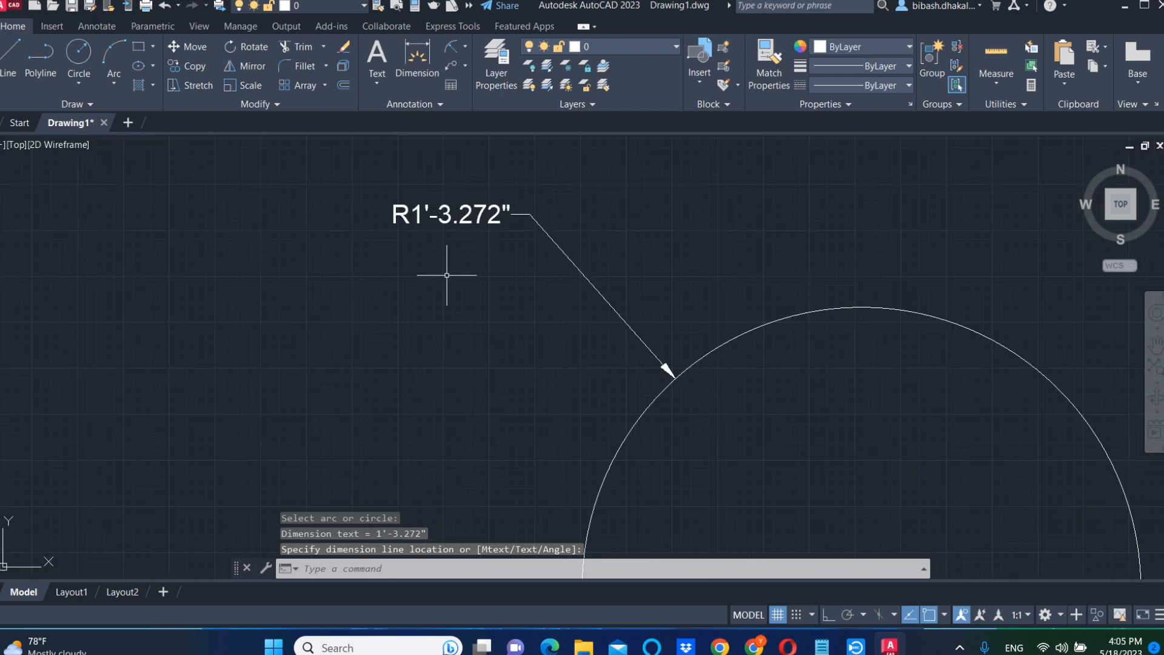
scroll(491, 304, "down", 10)
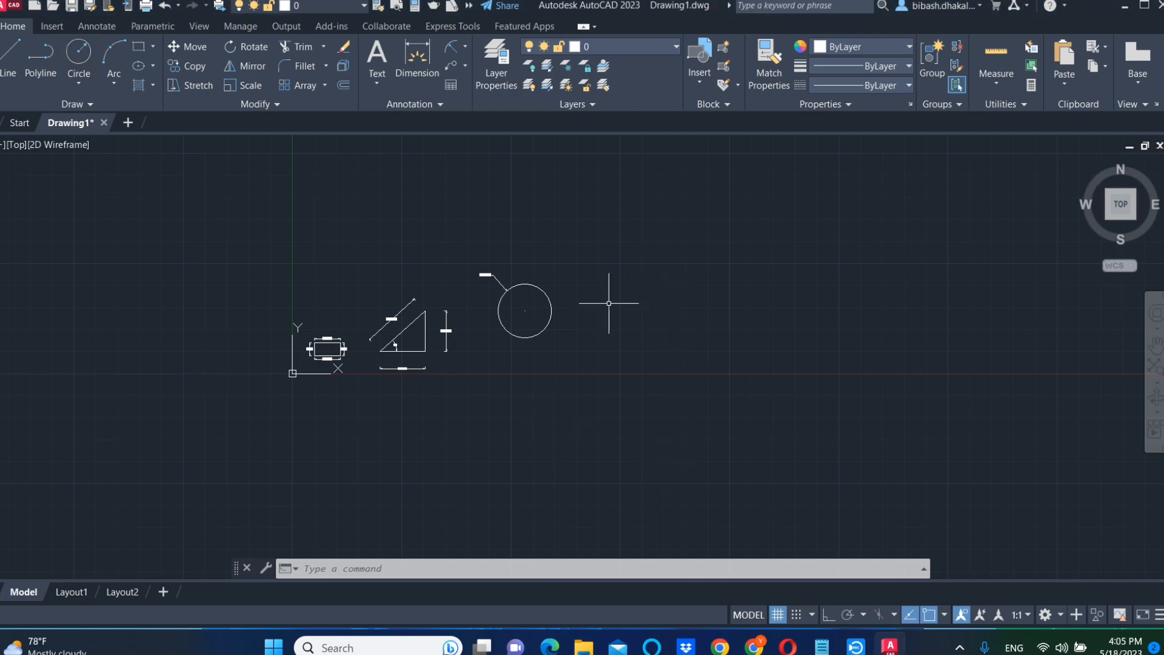
Draw a second circle about 2'-7.8" in diameter, above and to the right of the first circle.
left_click(79, 57)
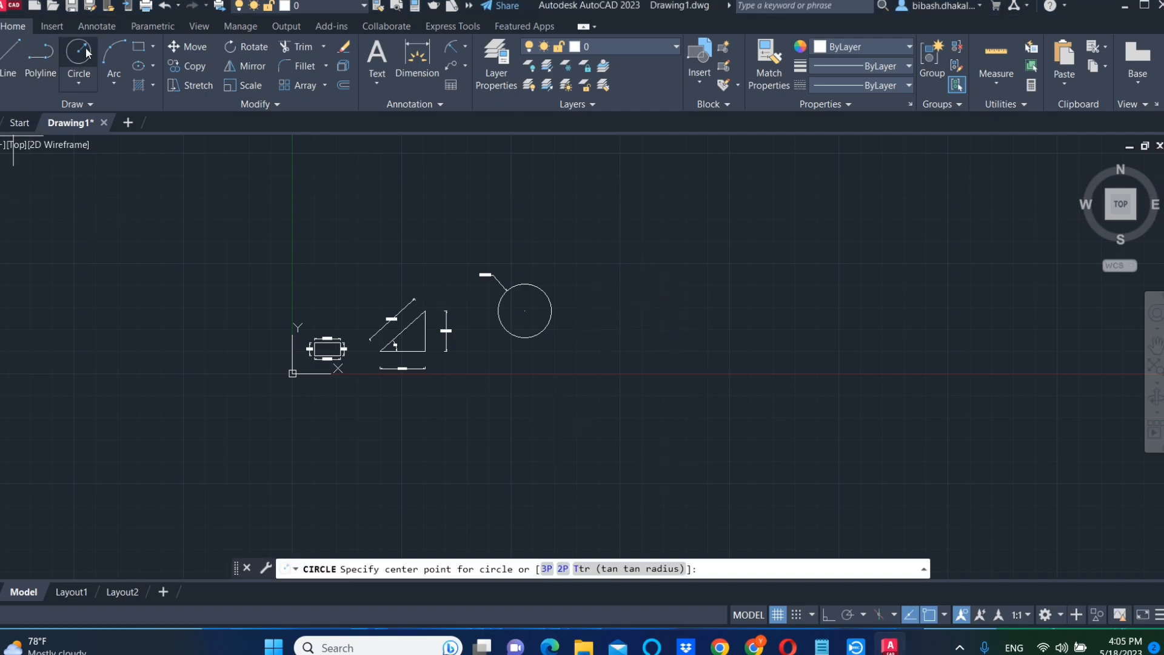
left_click(629, 279)
left_click(648, 301)
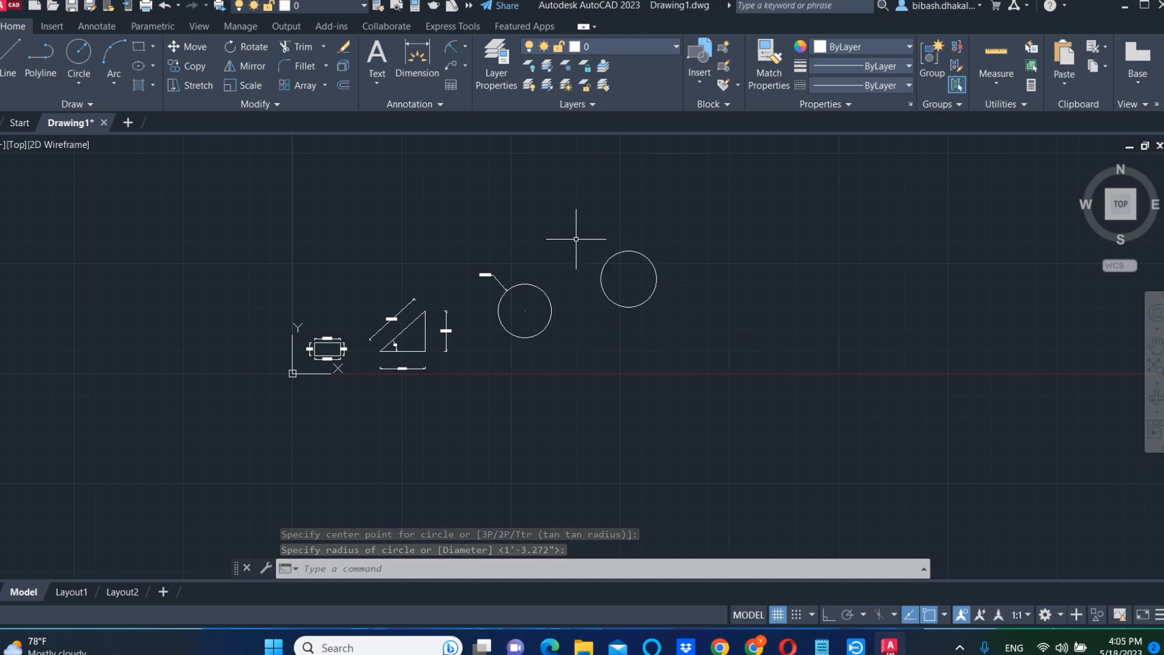
Add a diameter dimension to the second circle with its text placed outside, above and to the right of the circle.
left_click(465, 48)
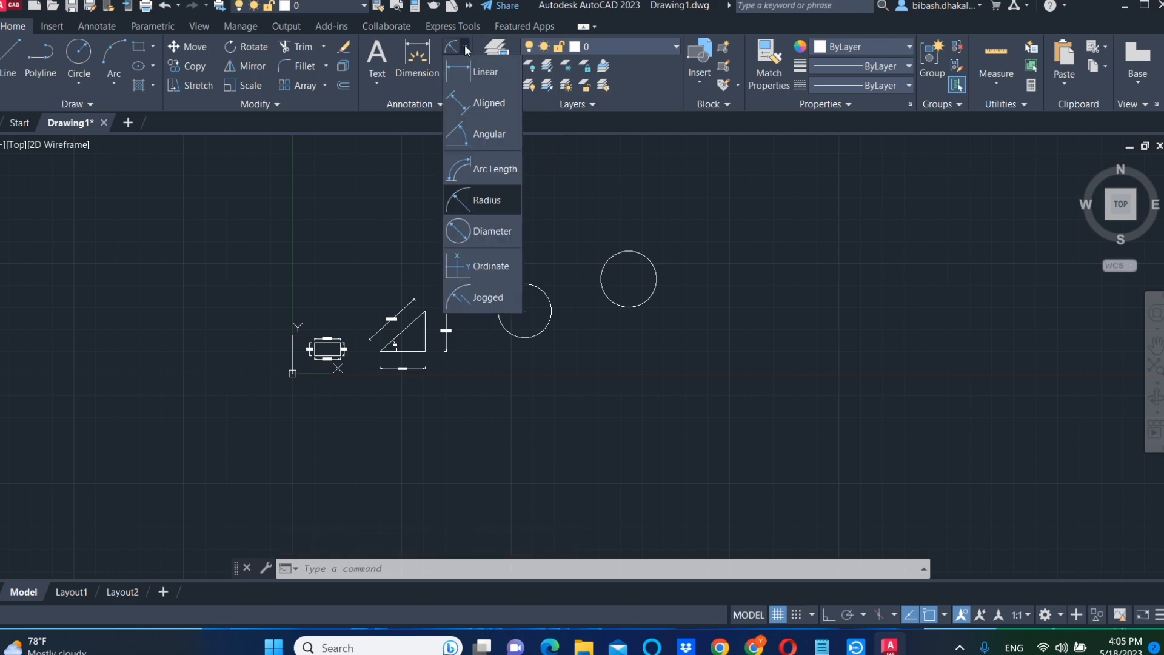
left_click(499, 231)
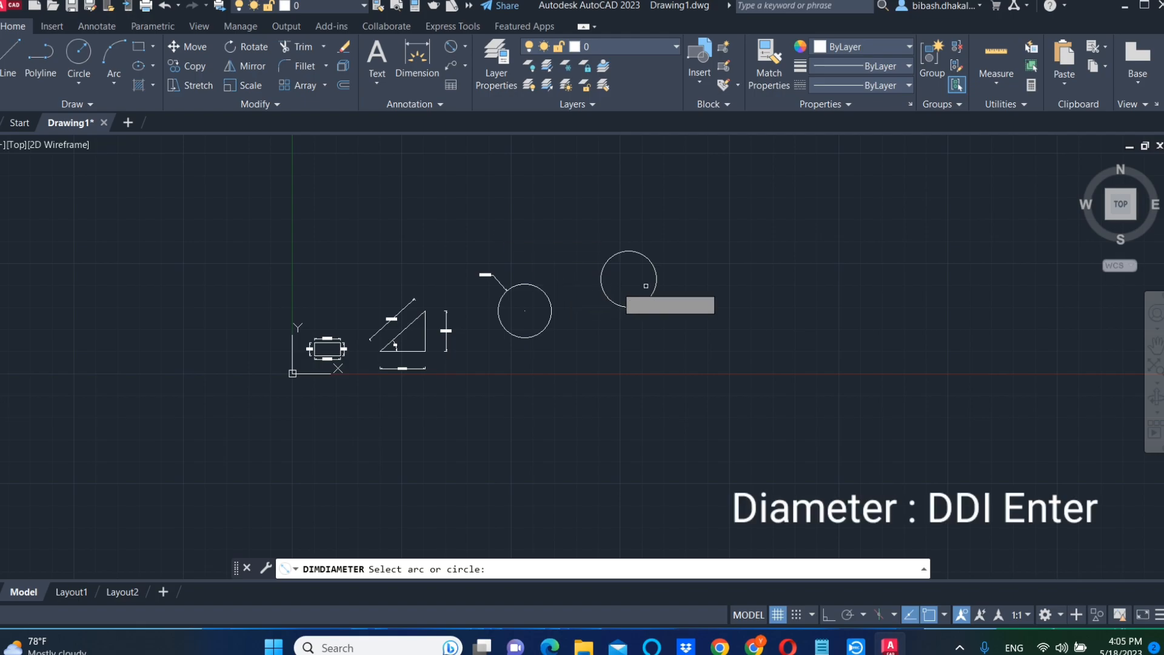
left_click(641, 254)
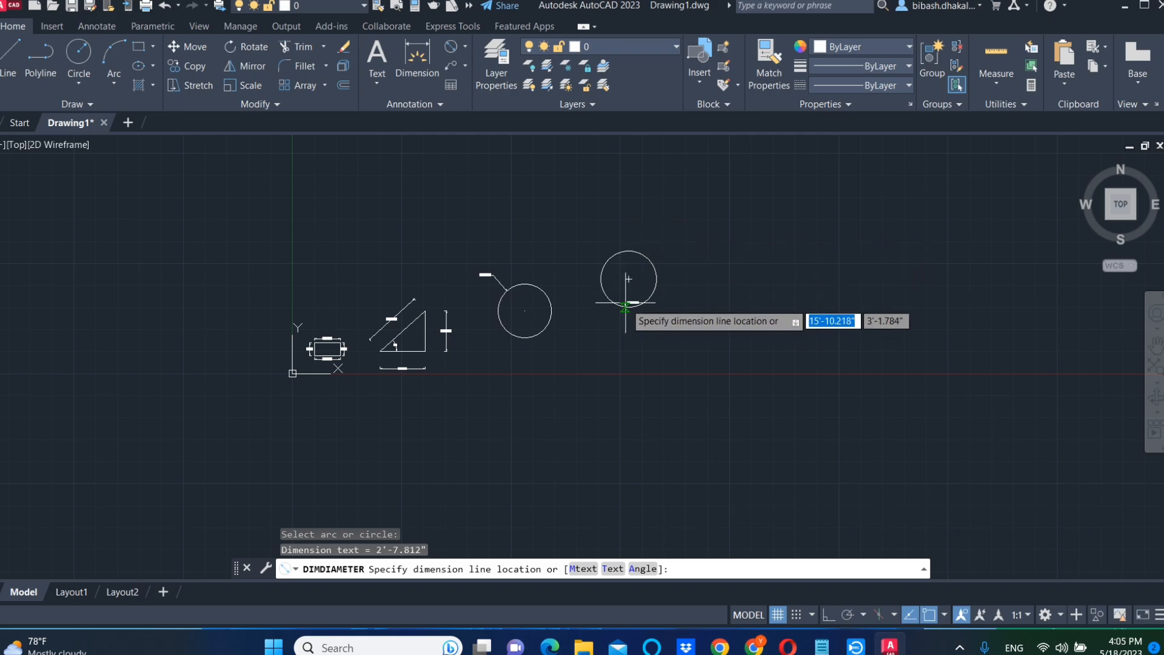
left_click(646, 227)
scroll(670, 239, "up", 8)
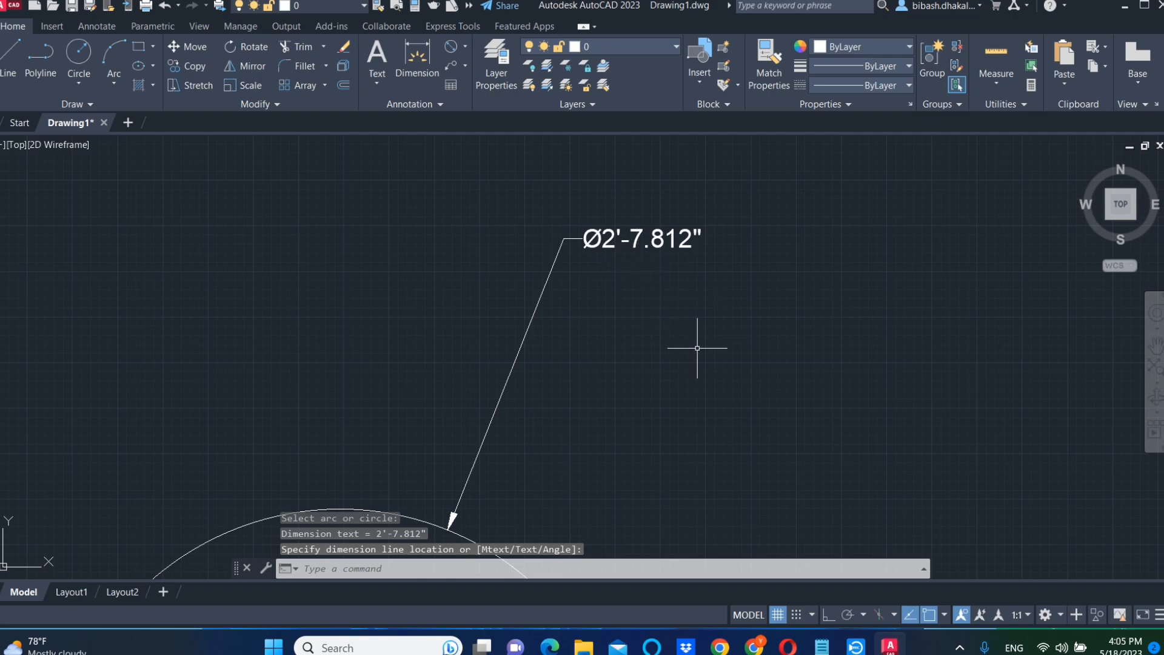
Review the finished linear, aligned, angular, radius and diameter dimensions on the rectangle, triangle and both circles.
scroll(698, 348, "down", 7)
mouse_move(798, 346)
middle_mouse_down()
mouse_move(726, 364)
mouse_move(648, 348)
middle_mouse_up()
scroll(615, 312, "down", 5)
scroll(267, 447, "up", 5)
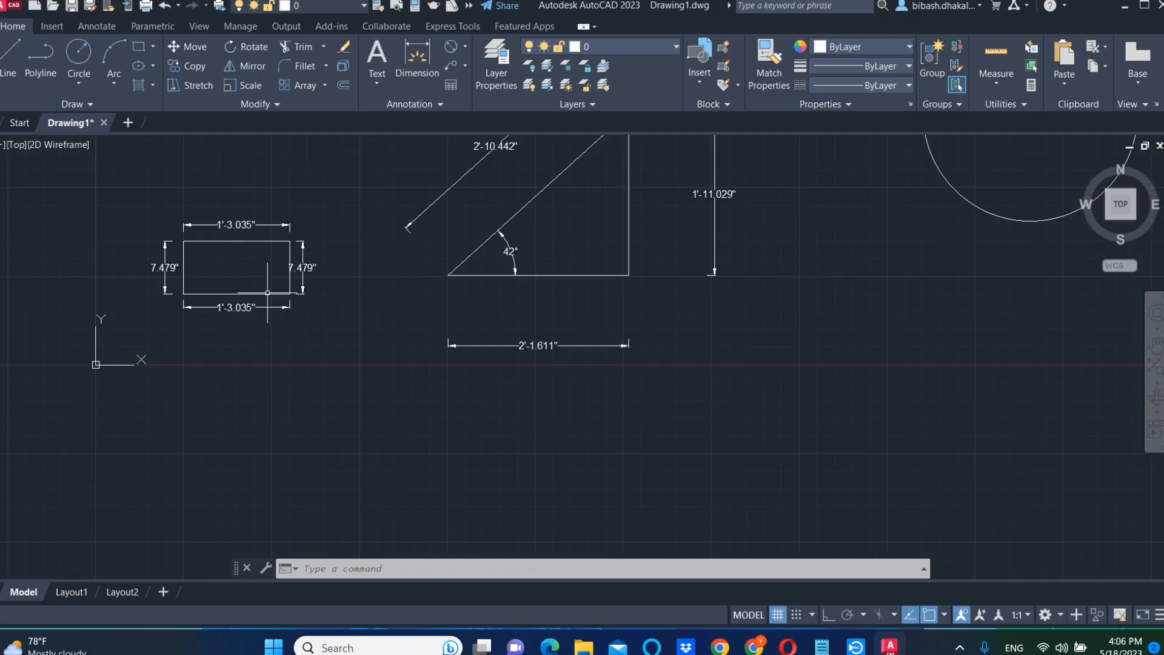
middle_click_drag(327, 320, 331, 381)
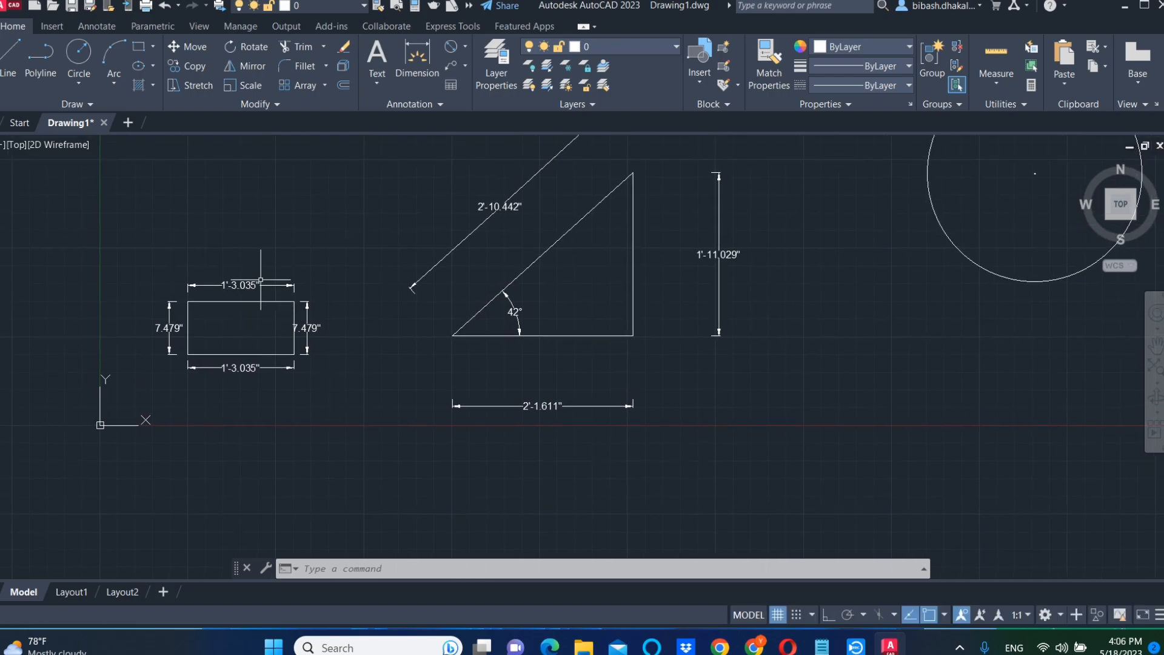
middle_click_drag(328, 341, 191, 456)
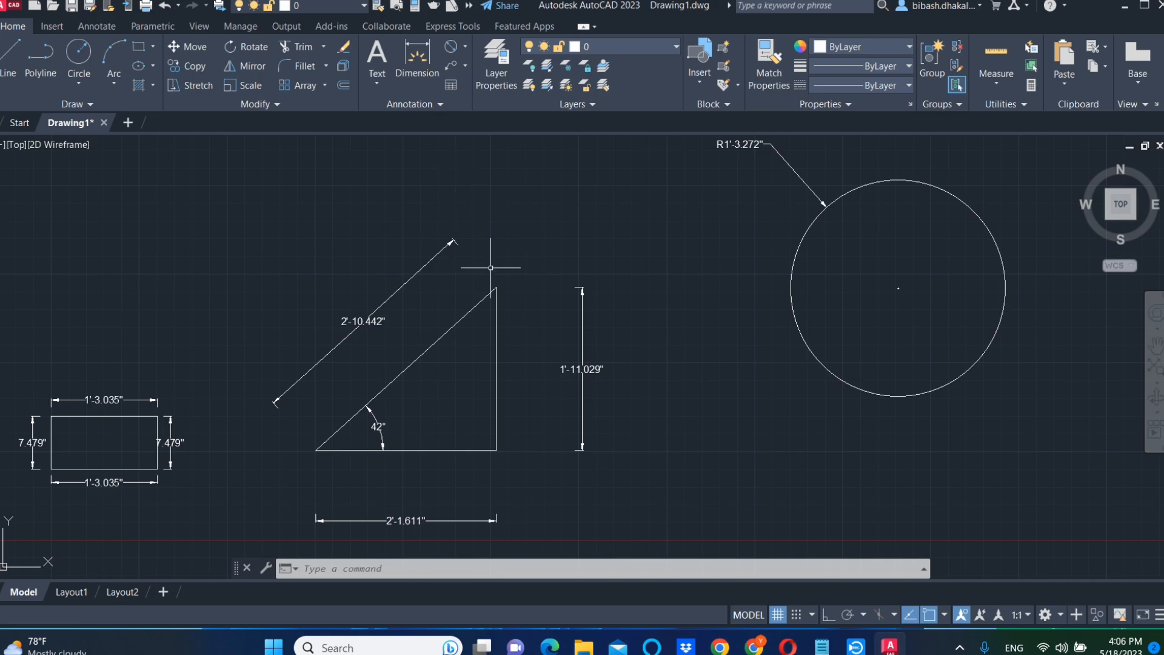
left_click(466, 50)
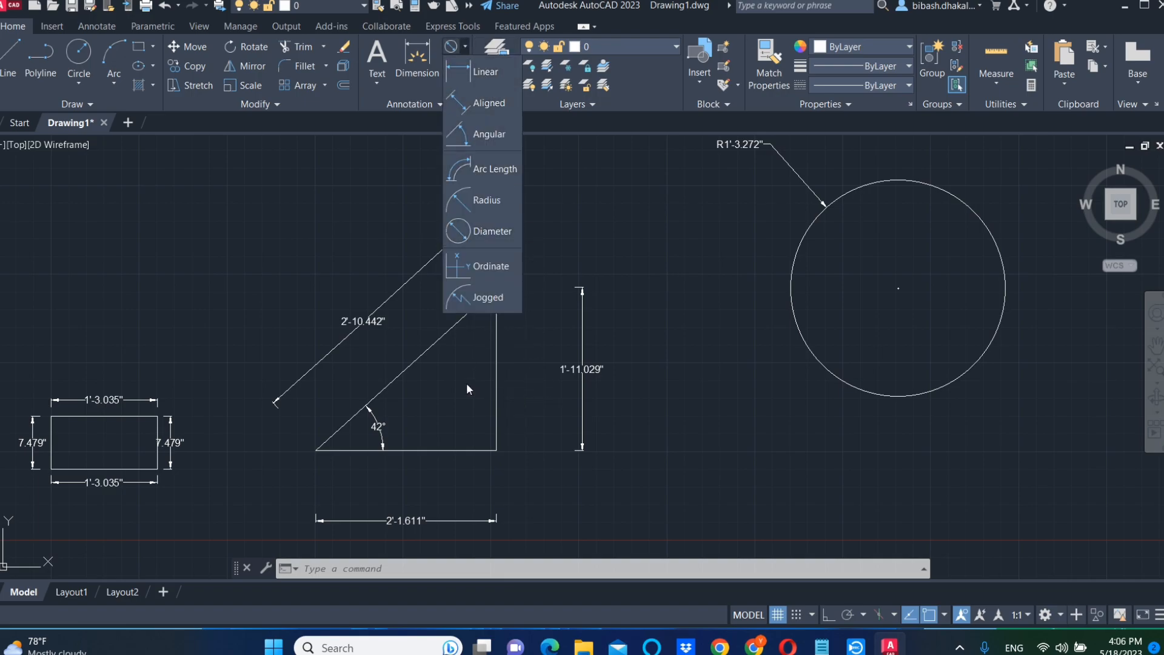
scroll(556, 332, "down", 2)
scroll(421, 343, "up", 4)
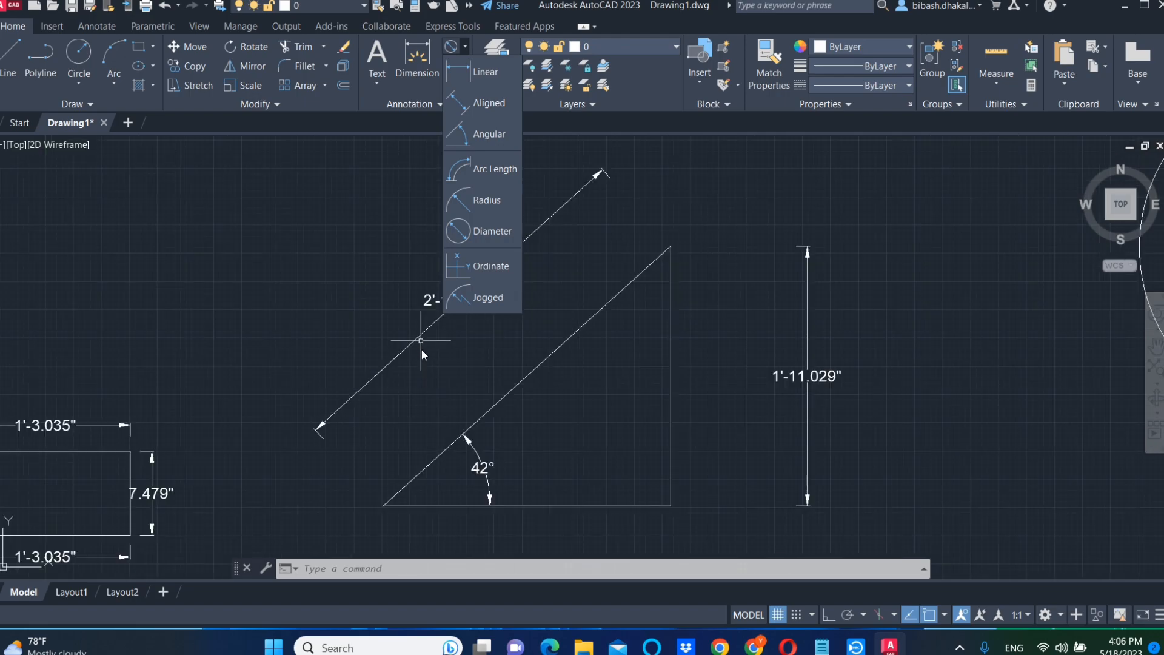
left_click(598, 198)
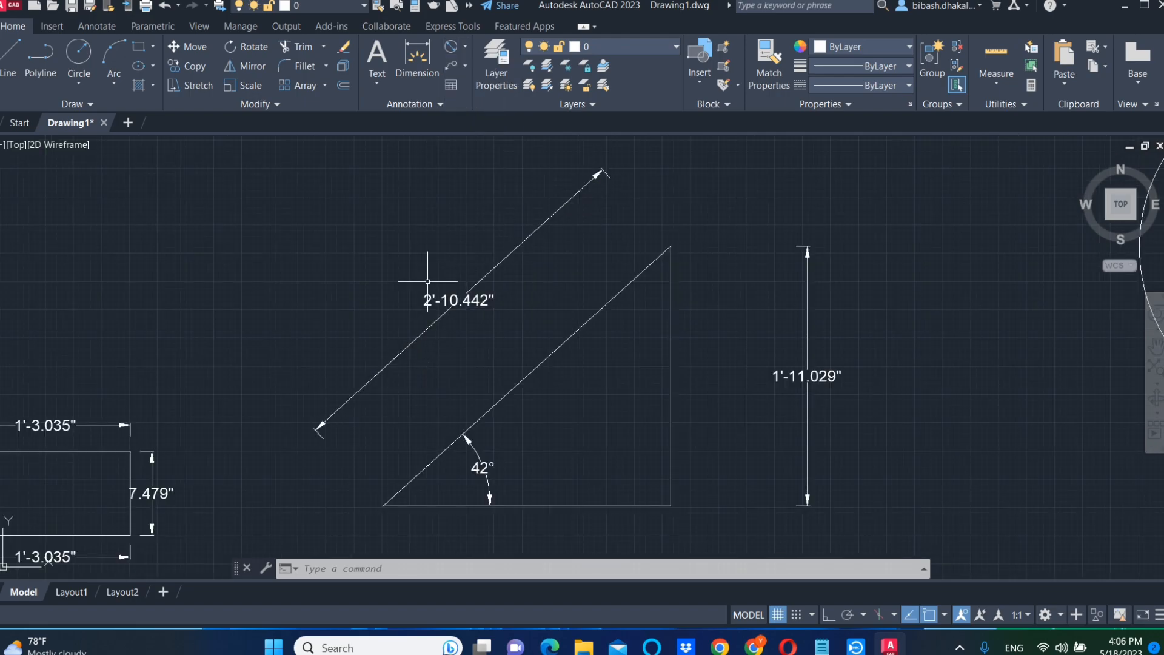
scroll(441, 259, "down", 3)
mouse_move(644, 340)
middle_mouse_down()
mouse_move(610, 386)
mouse_move(532, 395)
middle_mouse_up()
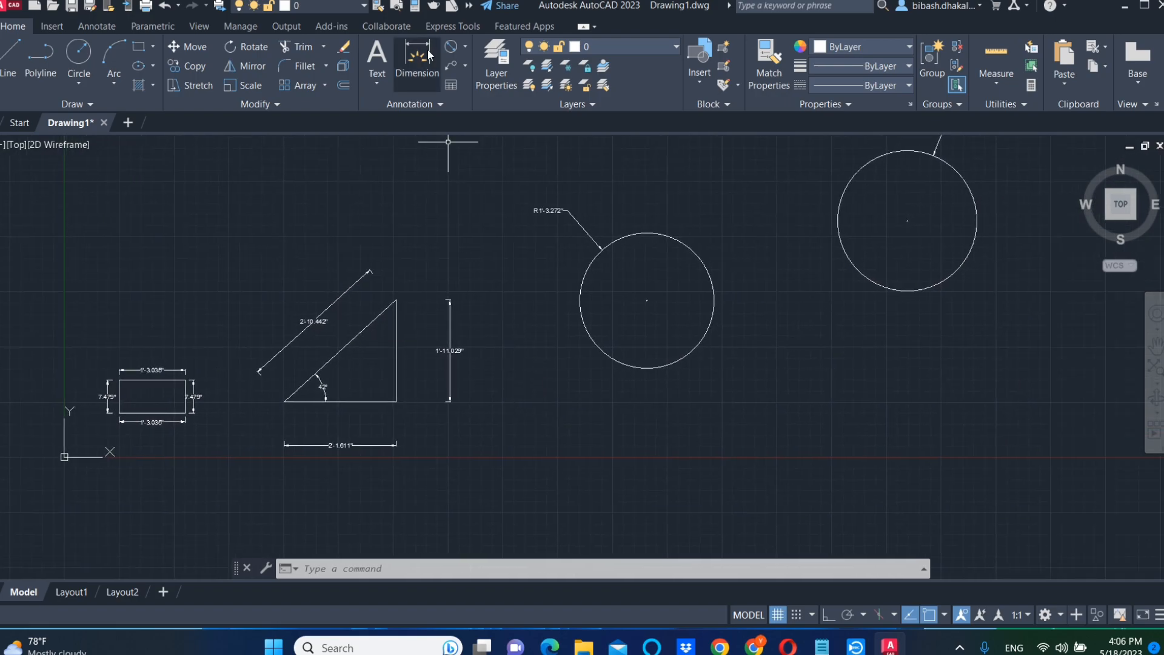
mouse_move(717, 366)
middle_mouse_down()
mouse_move(574, 457)
mouse_move(443, 489)
middle_mouse_up()
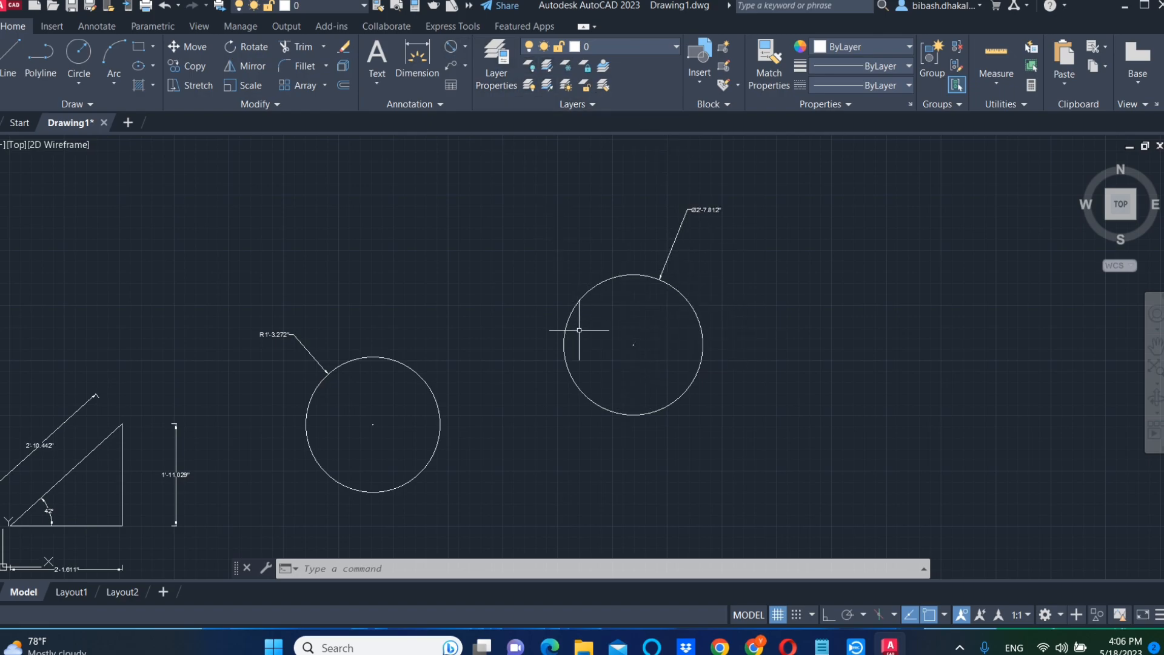
mouse_move(1042, 535)
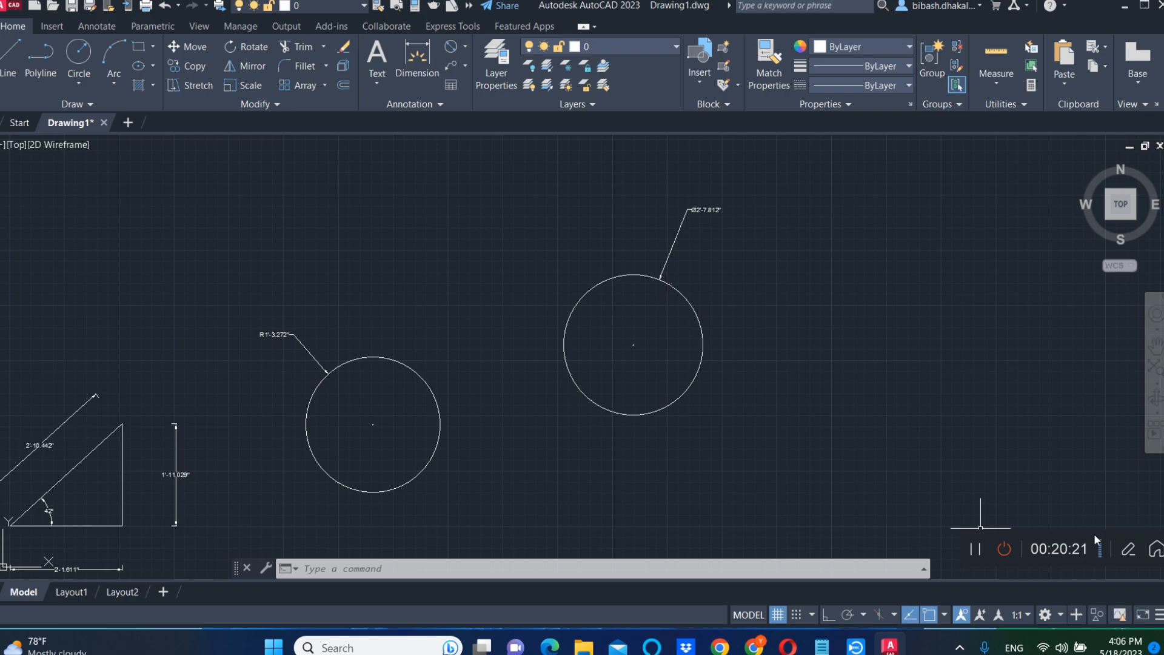